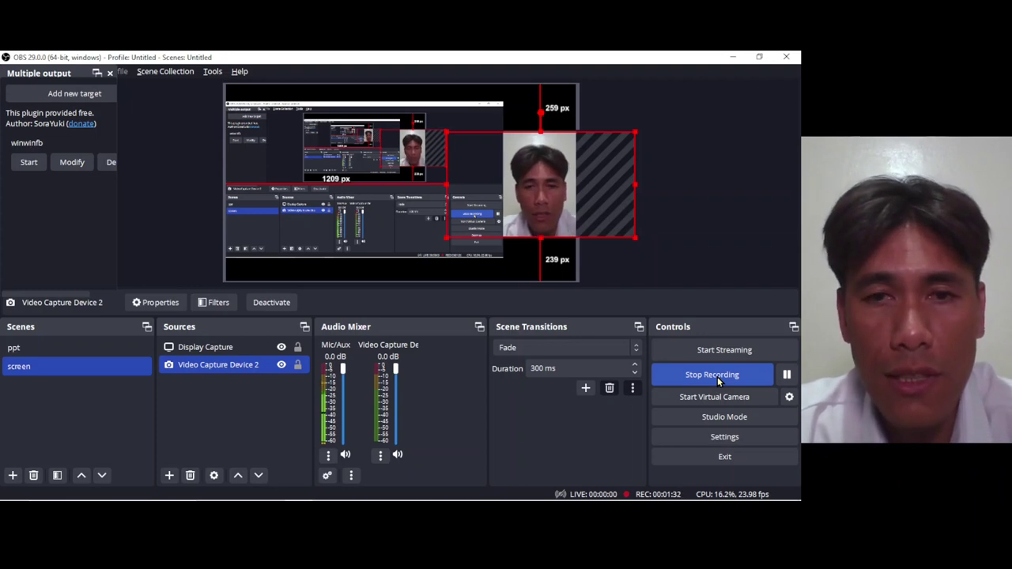
Step: Switch from OBS to the browser showing the Sabbath School Net homepage
{"action": "key", "text": "alt+Tab"}
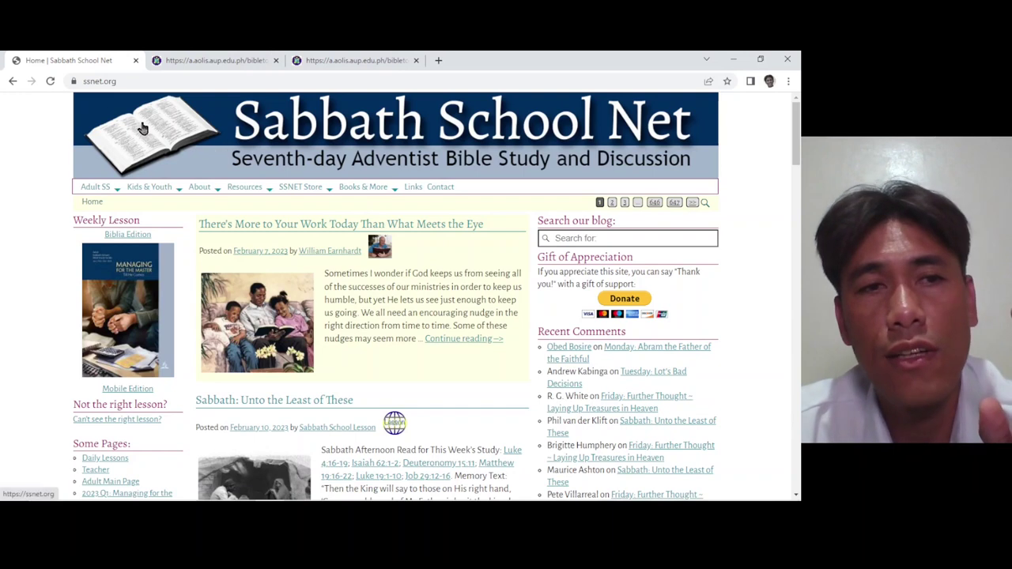
Step: From Adult SS, go to the 2023 Q1 'Managing for the Master – Till He Comes' page
{"action": "left_click", "coordinate": [86, 191]}
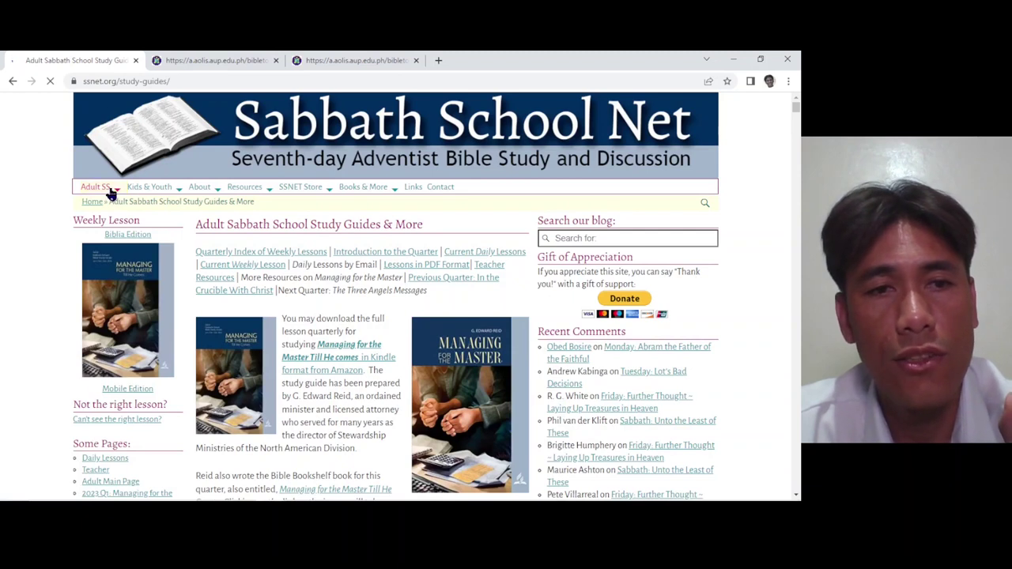
{"action": "mouse_move", "coordinate": [110, 192]}
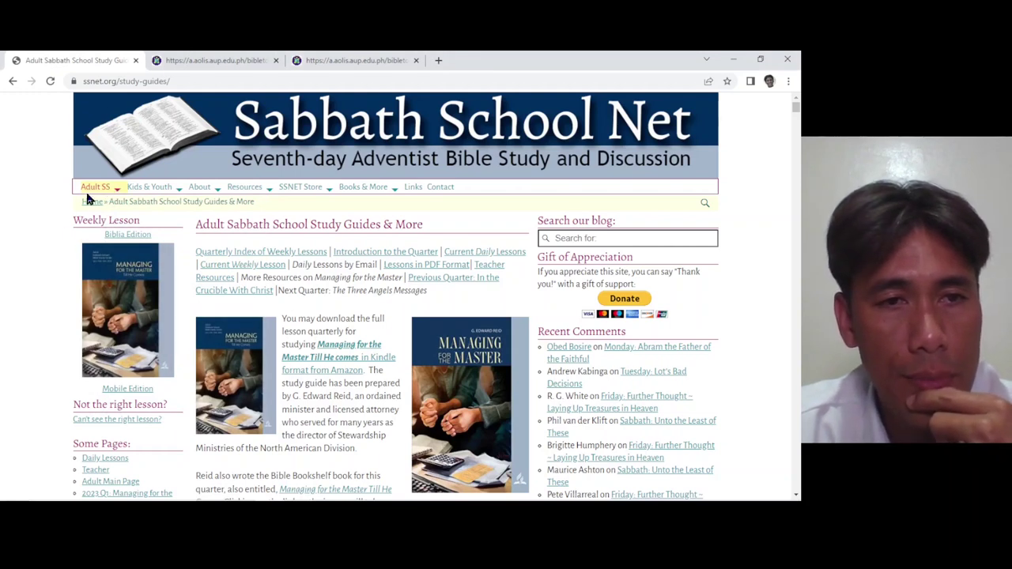
{"action": "mouse_move", "coordinate": [94, 191]}
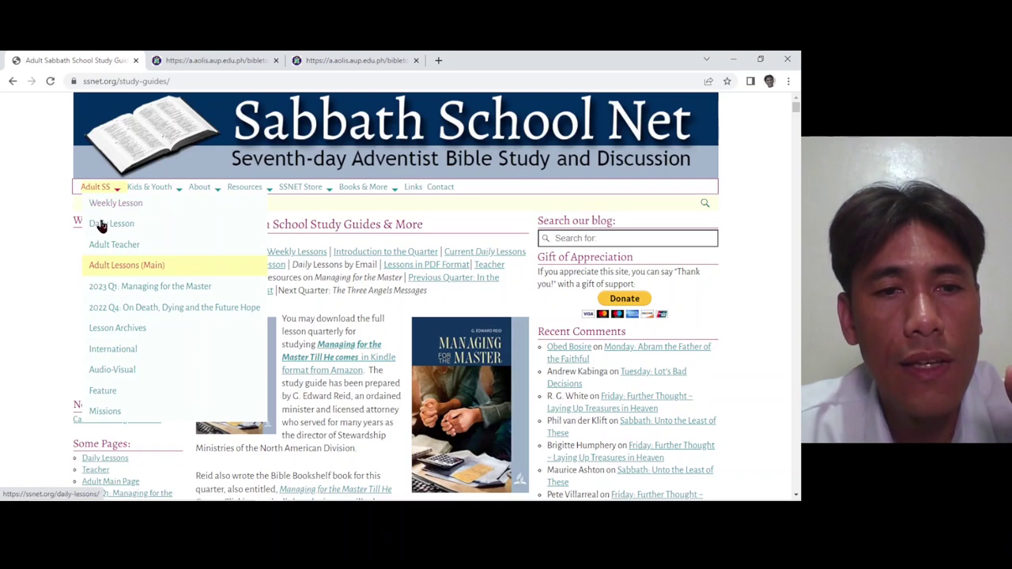
{"action": "left_click", "coordinate": [133, 290]}
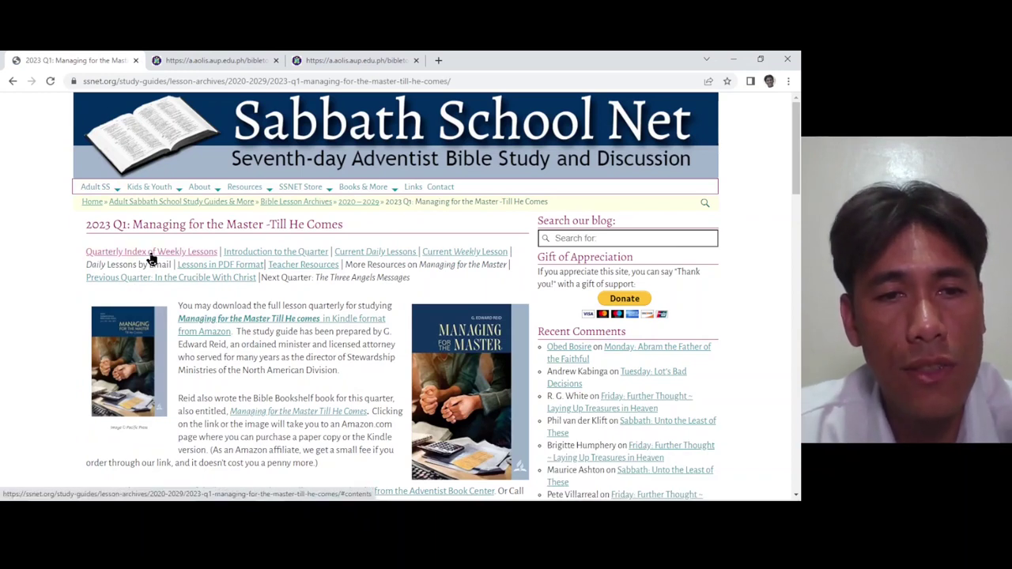
Step: Open Lesson 7 'Unto the Least of These' from the quarterly index in a new tab
{"action": "left_click", "coordinate": [150, 254]}
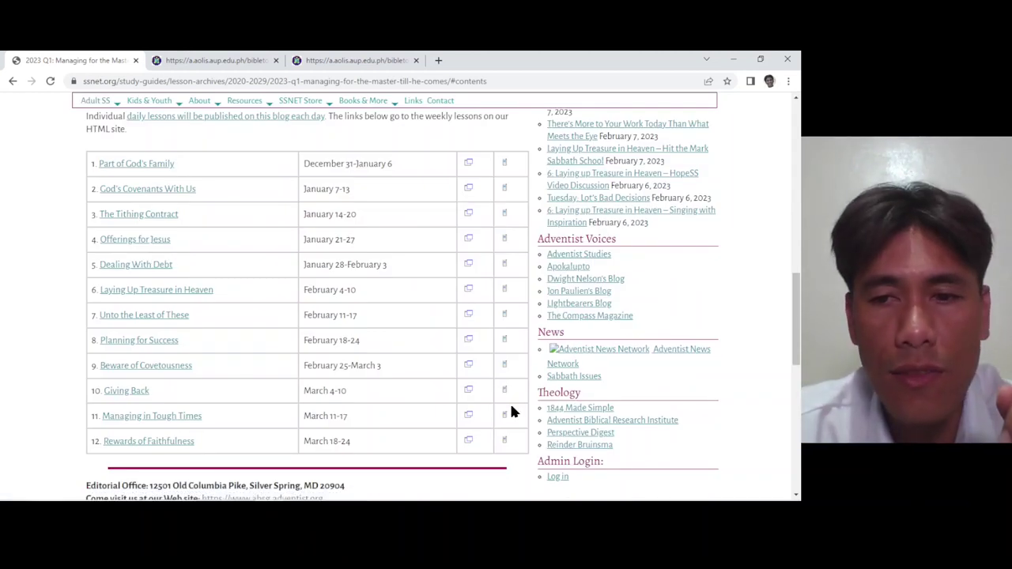
{"action": "mouse_move", "coordinate": [801, 500]}
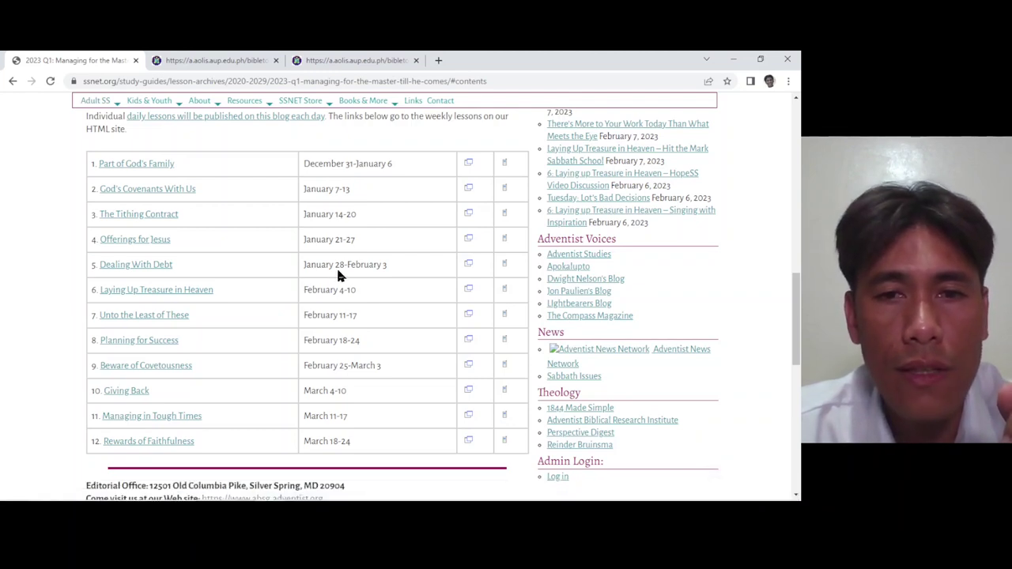
{"action": "right_click", "coordinate": [170, 317]}
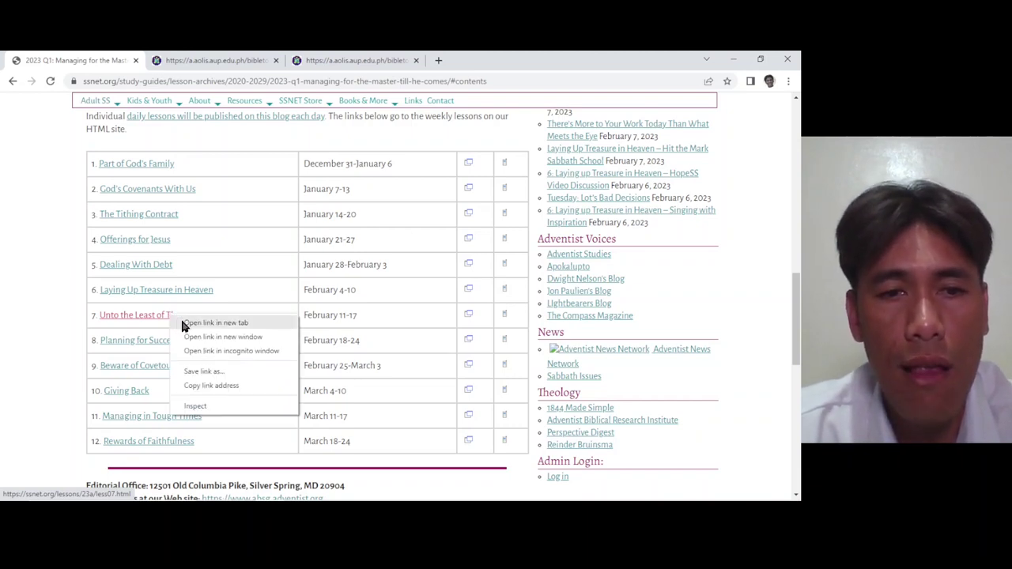
{"action": "left_click", "coordinate": [190, 324]}
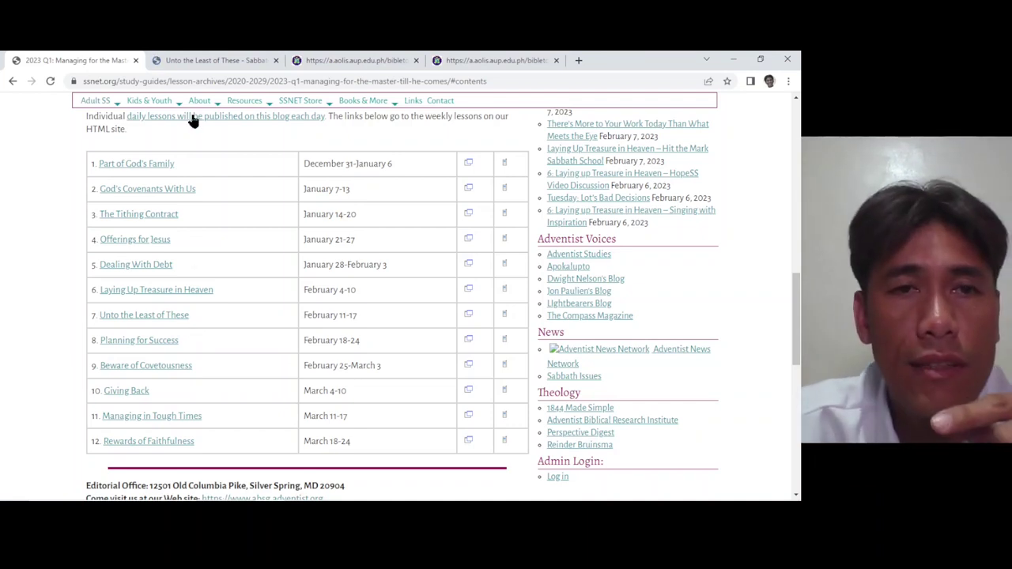
{"action": "left_click", "coordinate": [199, 56]}
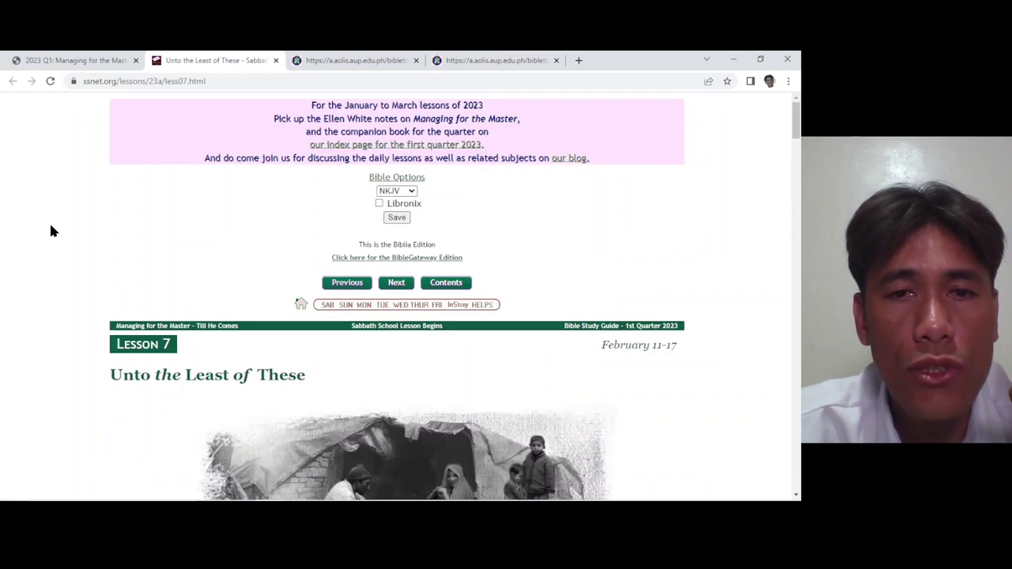
{"action": "scroll", "coordinate": [33, 253], "scroll_direction": "down", "scroll_amount": 3}
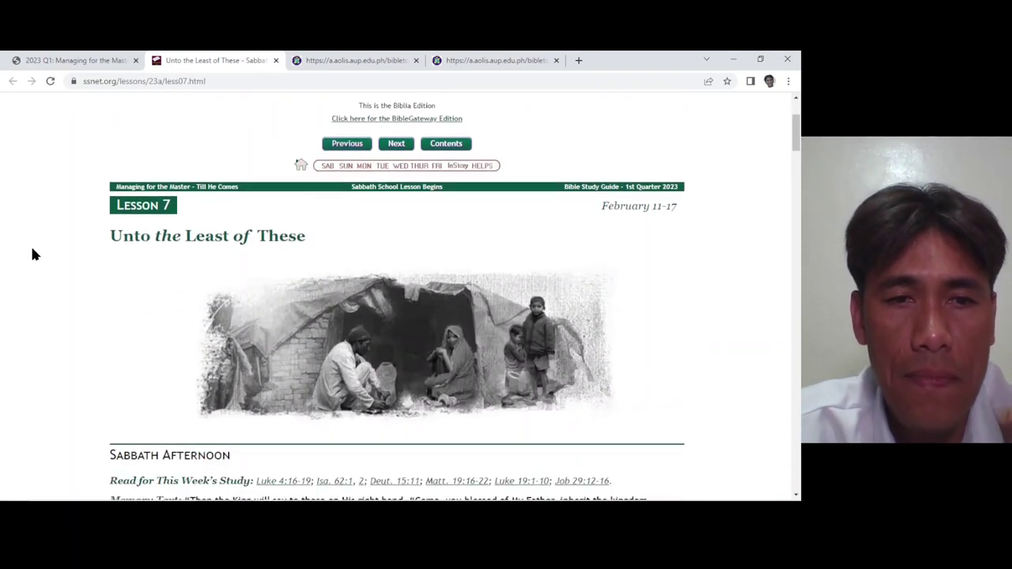
{"action": "scroll", "coordinate": [34, 253], "scroll_direction": "down", "scroll_amount": 5}
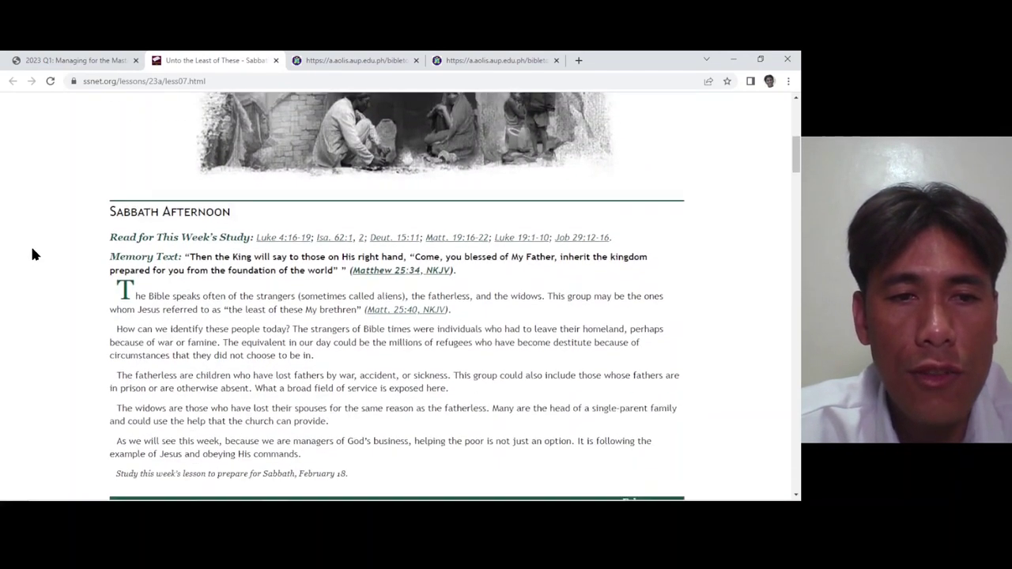
{"action": "scroll", "coordinate": [33, 253], "scroll_direction": "down", "scroll_amount": 7}
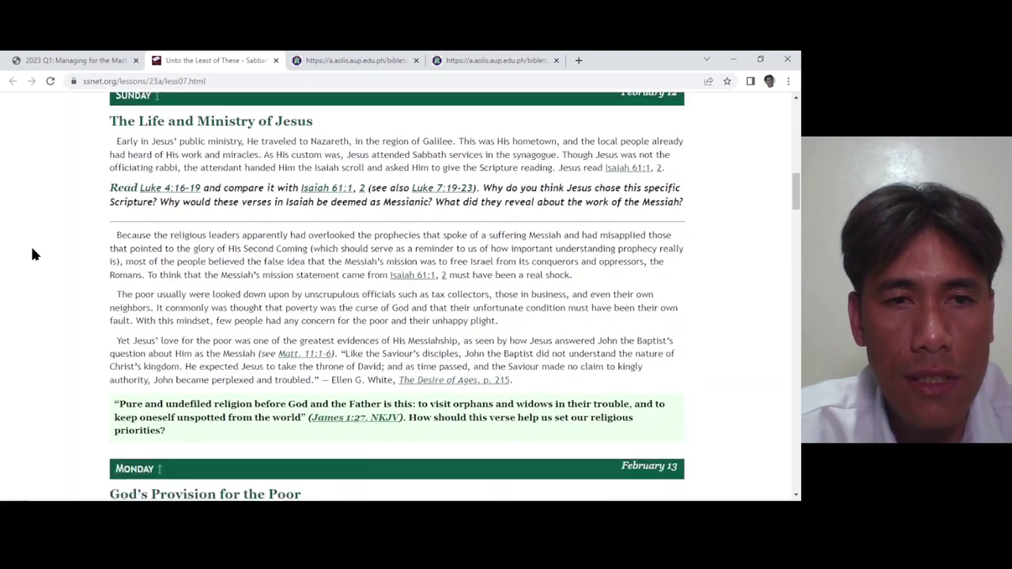
{"action": "scroll", "coordinate": [33, 253], "scroll_direction": "down", "scroll_amount": 7}
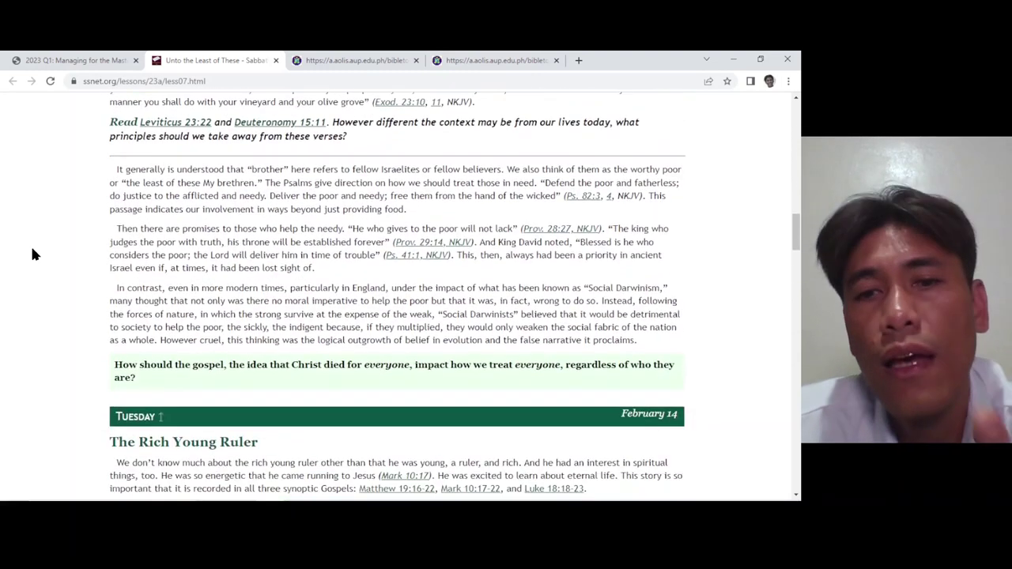
{"action": "scroll", "coordinate": [33, 254], "scroll_direction": "down", "scroll_amount": 9}
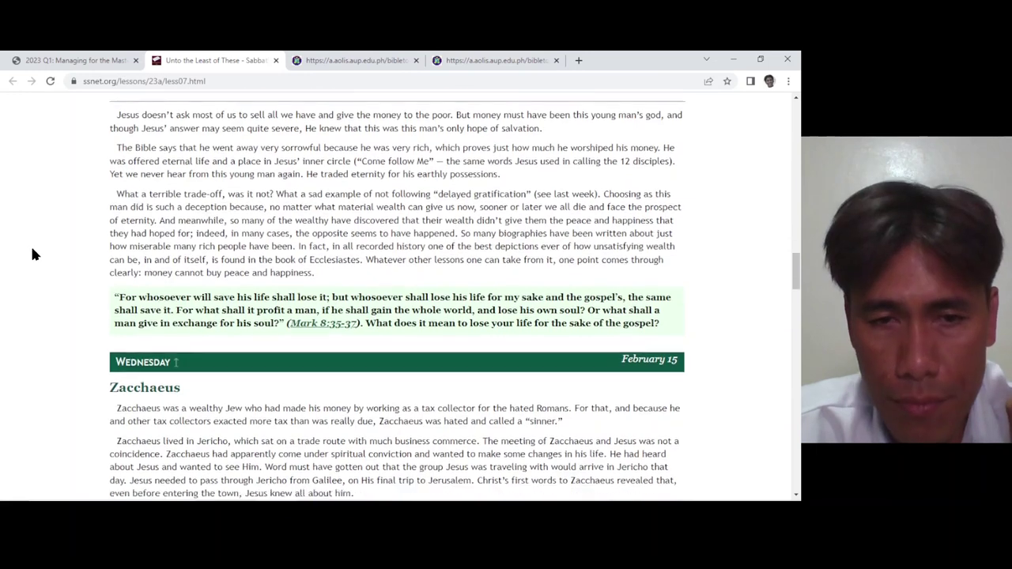
{"action": "scroll", "coordinate": [32, 254], "scroll_direction": "down", "scroll_amount": 5}
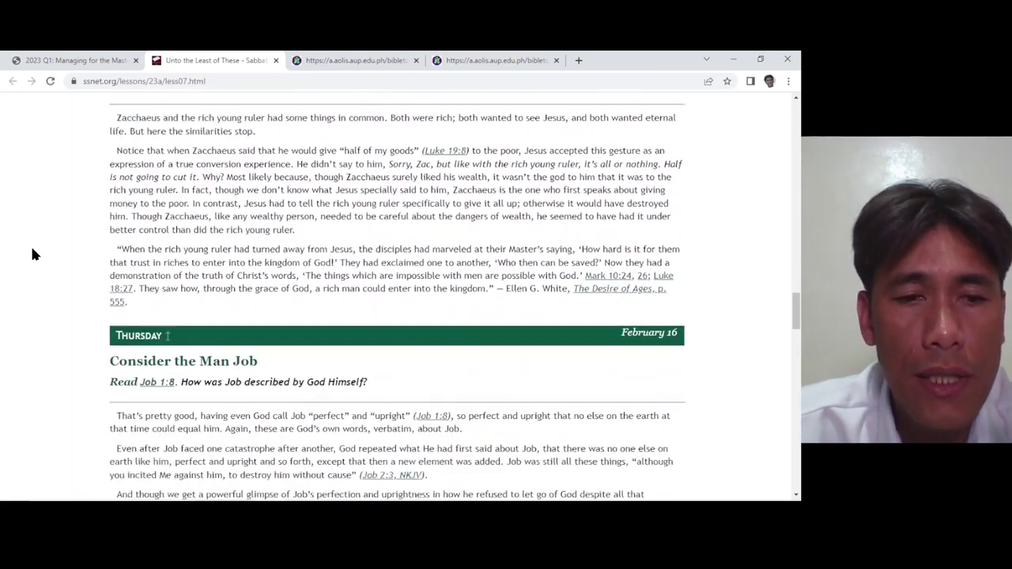
{"action": "scroll", "coordinate": [32, 254], "scroll_direction": "down", "scroll_amount": 5}
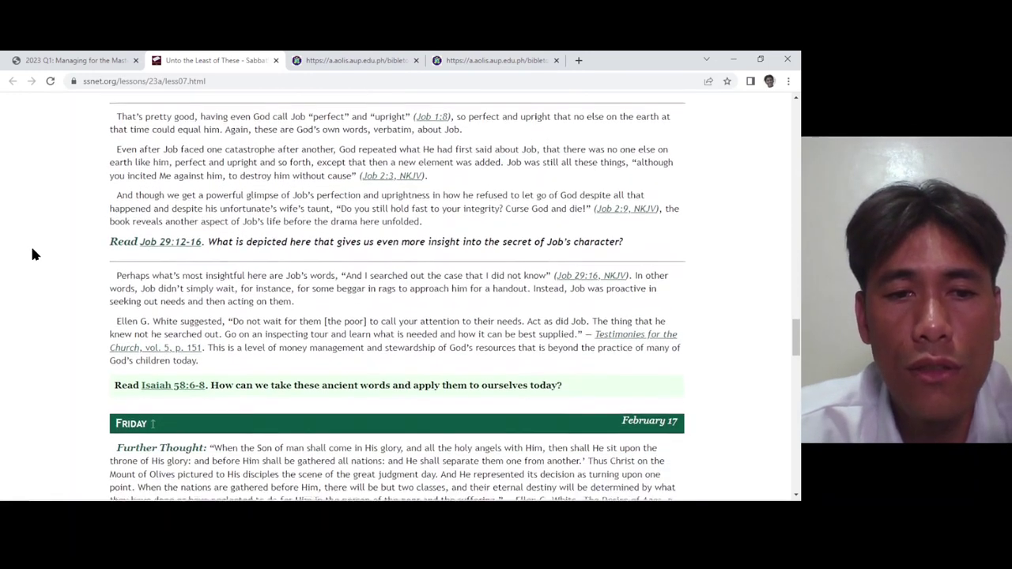
{"action": "scroll", "coordinate": [33, 254], "scroll_direction": "down", "scroll_amount": 4}
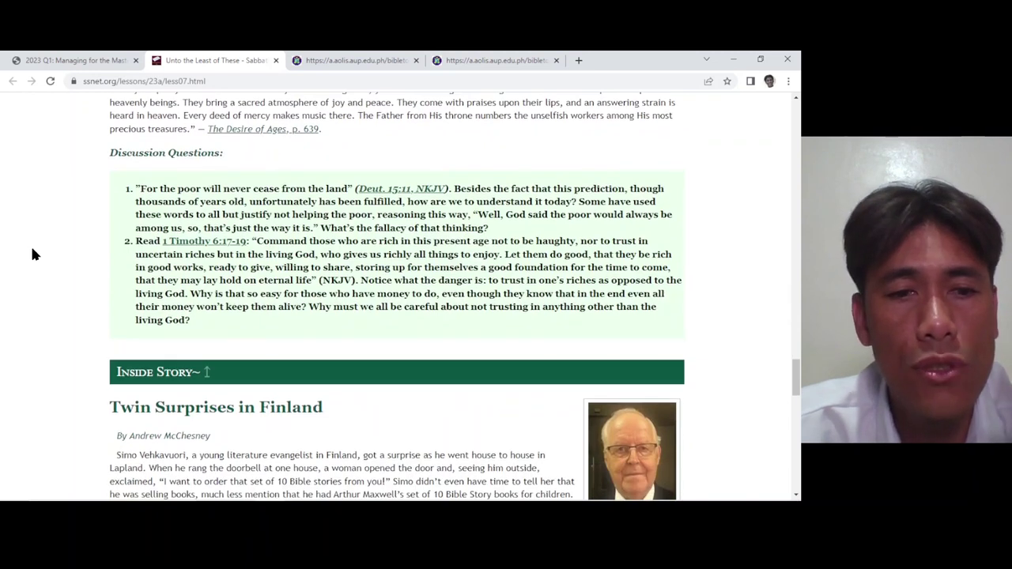
{"action": "scroll", "coordinate": [33, 254], "scroll_direction": "down", "scroll_amount": 2}
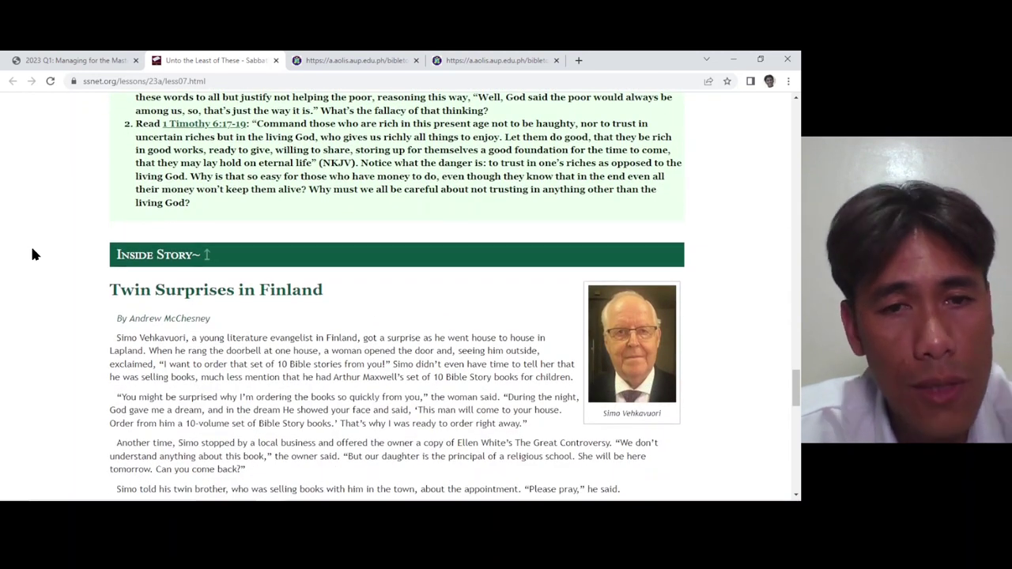
{"action": "scroll", "coordinate": [32, 254], "scroll_direction": "up", "scroll_amount": 1}
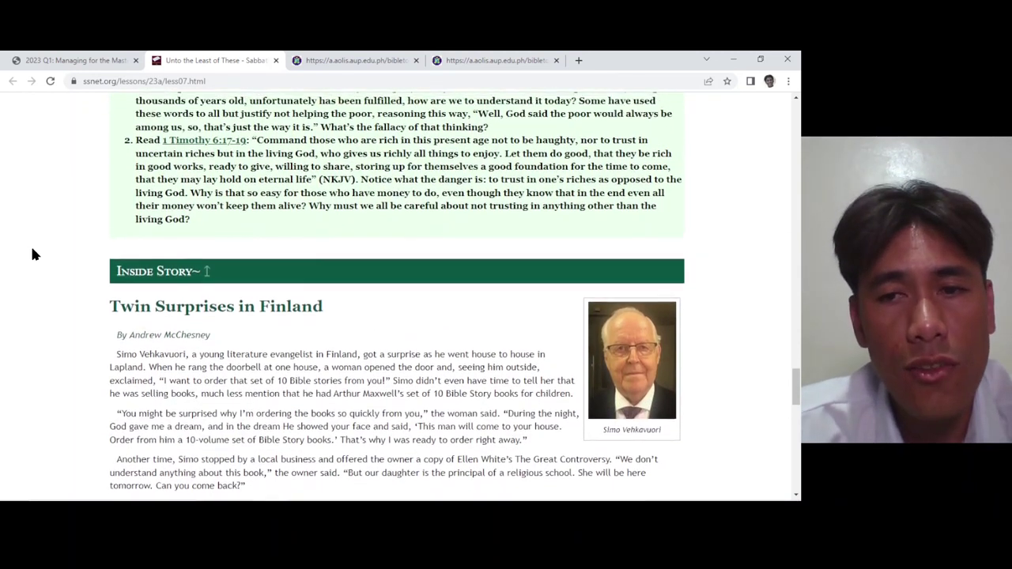
{"action": "scroll", "coordinate": [33, 254], "scroll_direction": "up", "scroll_amount": 15}
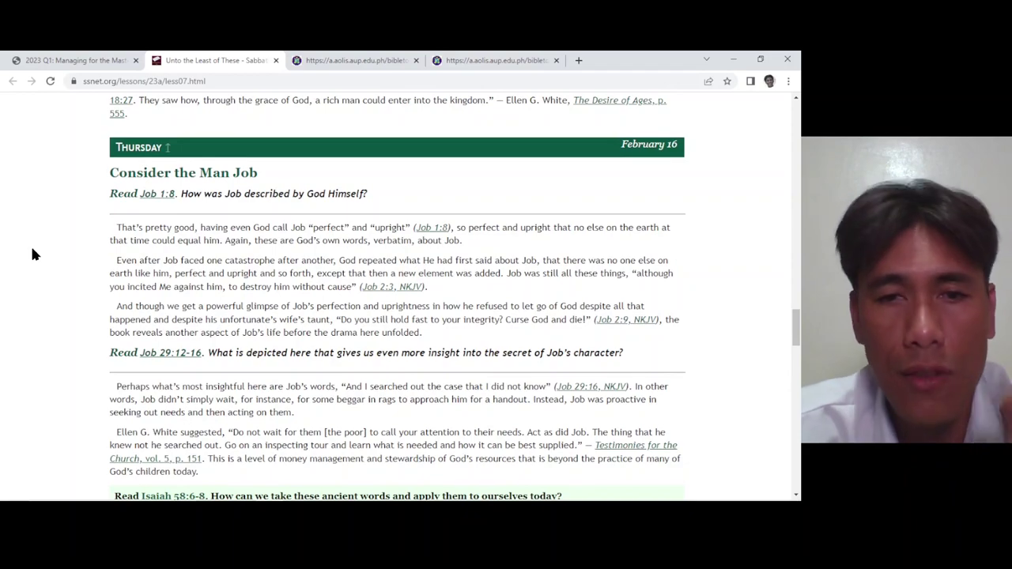
{"action": "scroll", "coordinate": [32, 253], "scroll_direction": "up", "scroll_amount": 12}
{"action": "scroll", "coordinate": [32, 254], "scroll_direction": "up", "scroll_amount": 7}
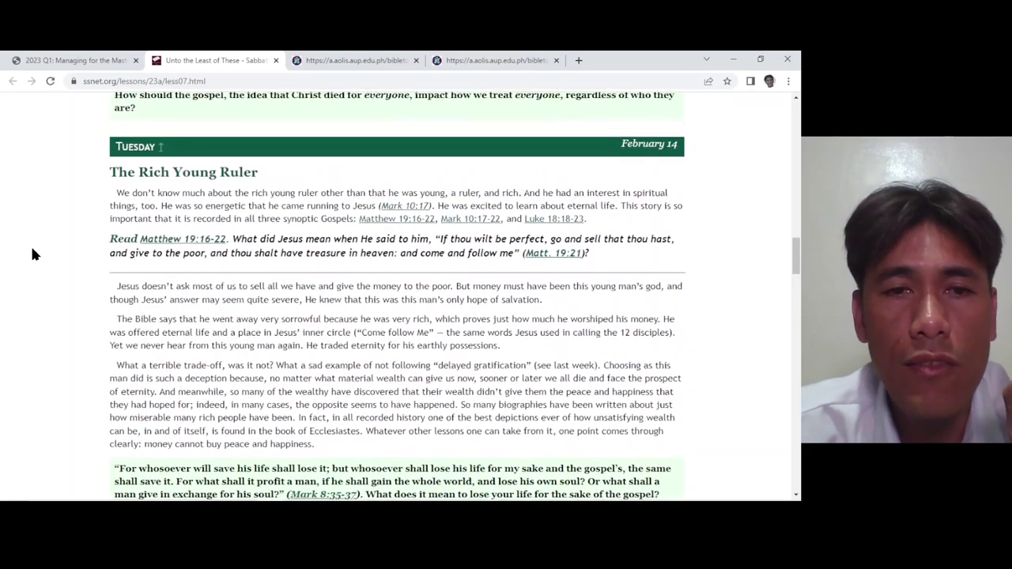
{"action": "scroll", "coordinate": [32, 253], "scroll_direction": "up", "scroll_amount": 1}
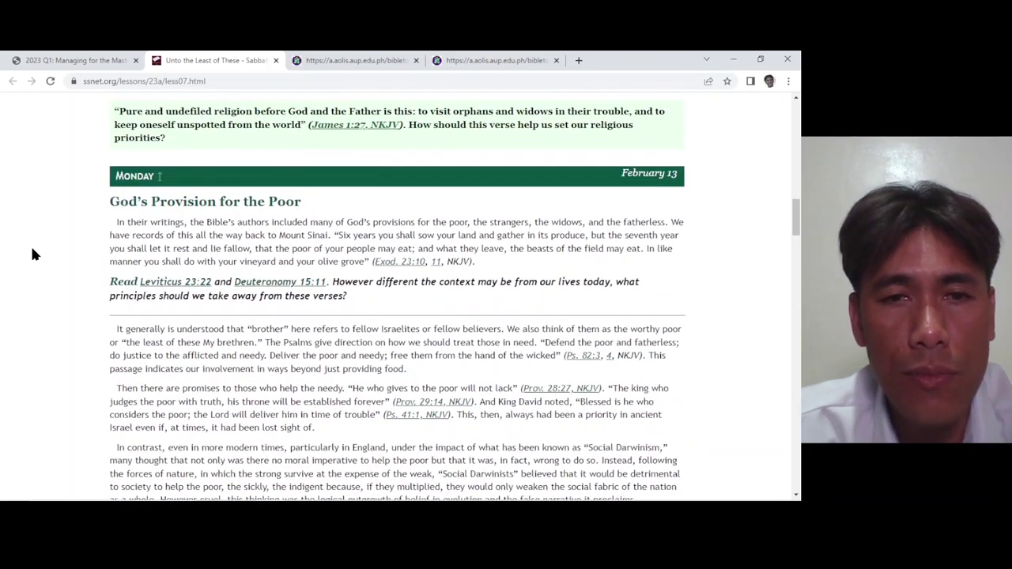
{"action": "scroll", "coordinate": [32, 254], "scroll_direction": "up", "scroll_amount": 8}
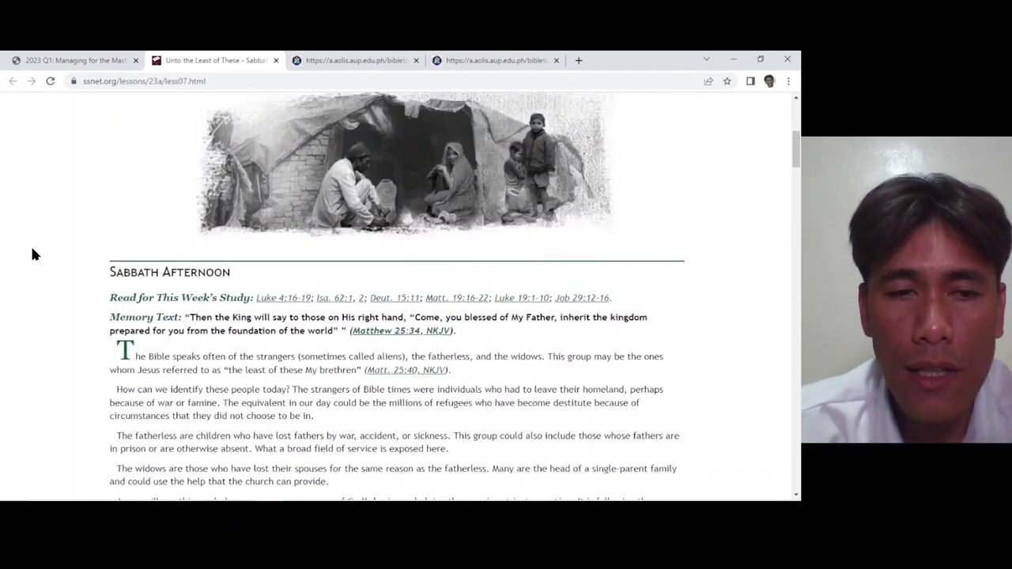
{"action": "scroll", "coordinate": [33, 254], "scroll_direction": "up", "scroll_amount": 4}
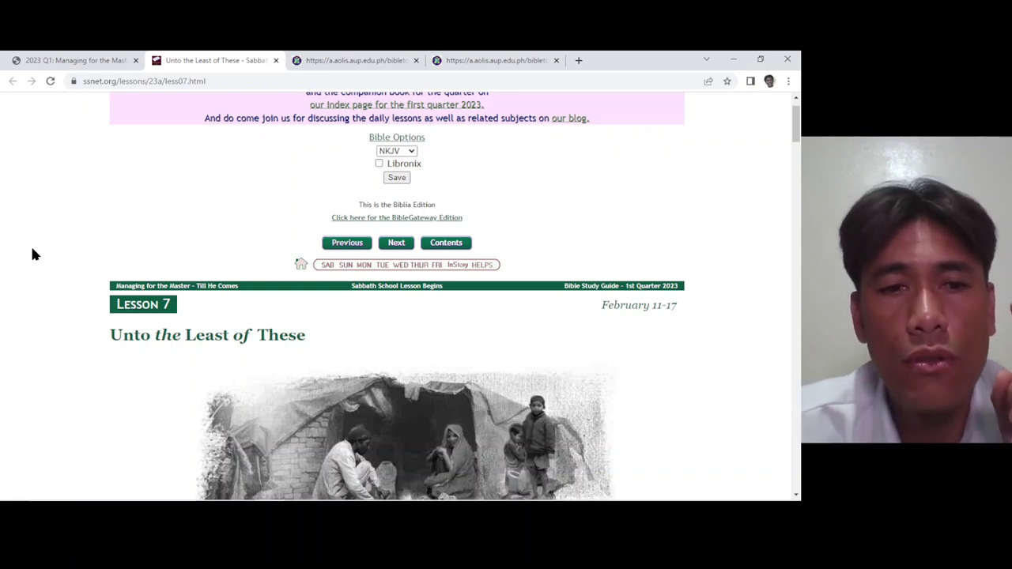
{"action": "scroll", "coordinate": [33, 254], "scroll_direction": "down", "scroll_amount": 2}
{"action": "scroll", "coordinate": [33, 253], "scroll_direction": "down", "scroll_amount": 2}
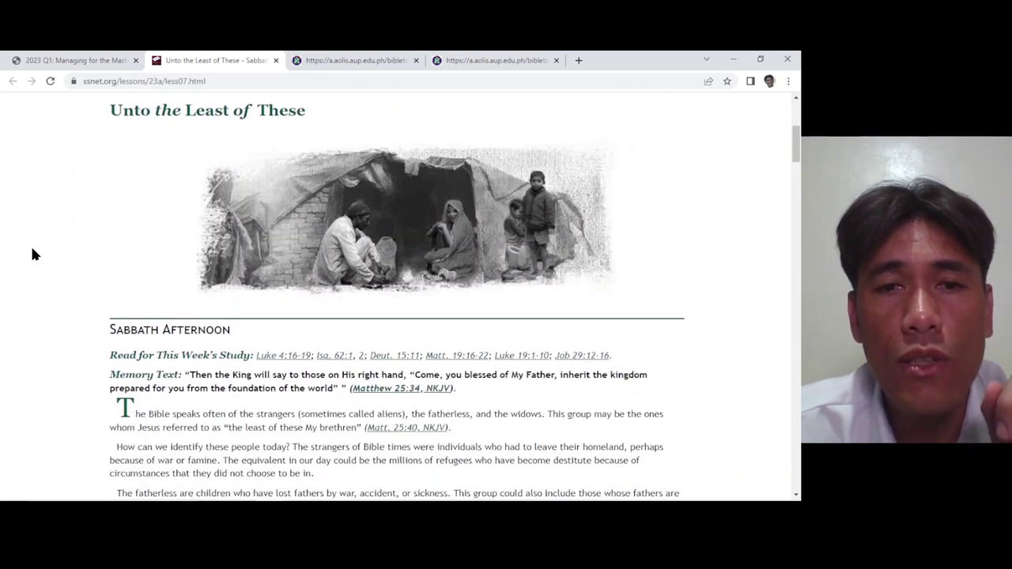
{"action": "scroll", "coordinate": [33, 253], "scroll_direction": "down", "scroll_amount": 2}
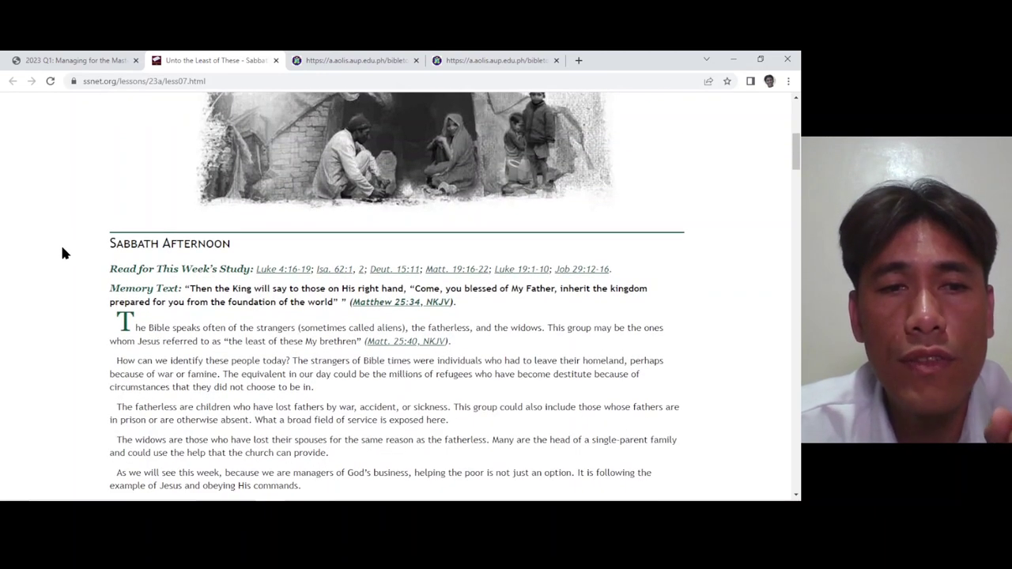
{"action": "mouse_move", "coordinate": [266, 272]}
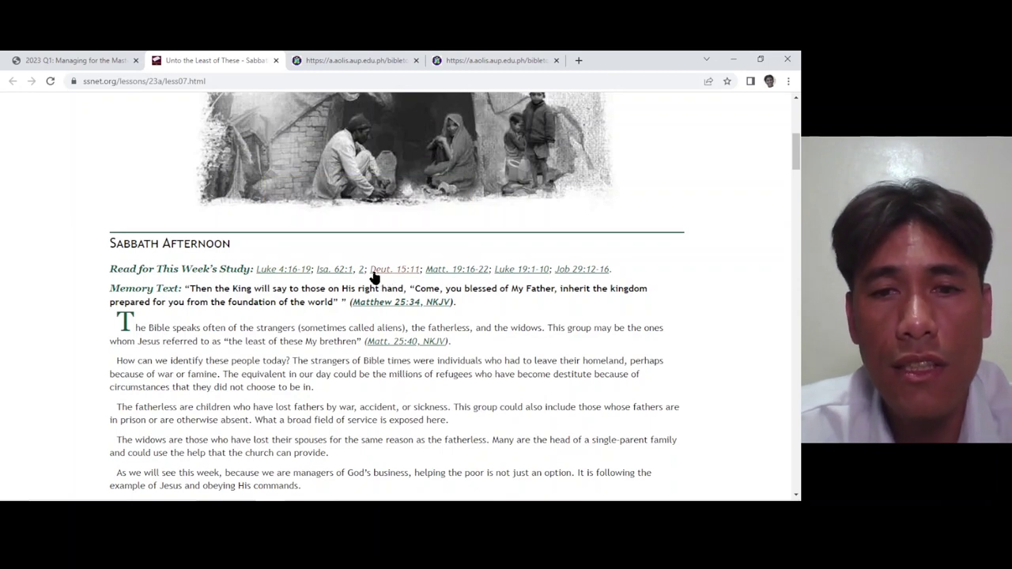
{"action": "mouse_move", "coordinate": [543, 279]}
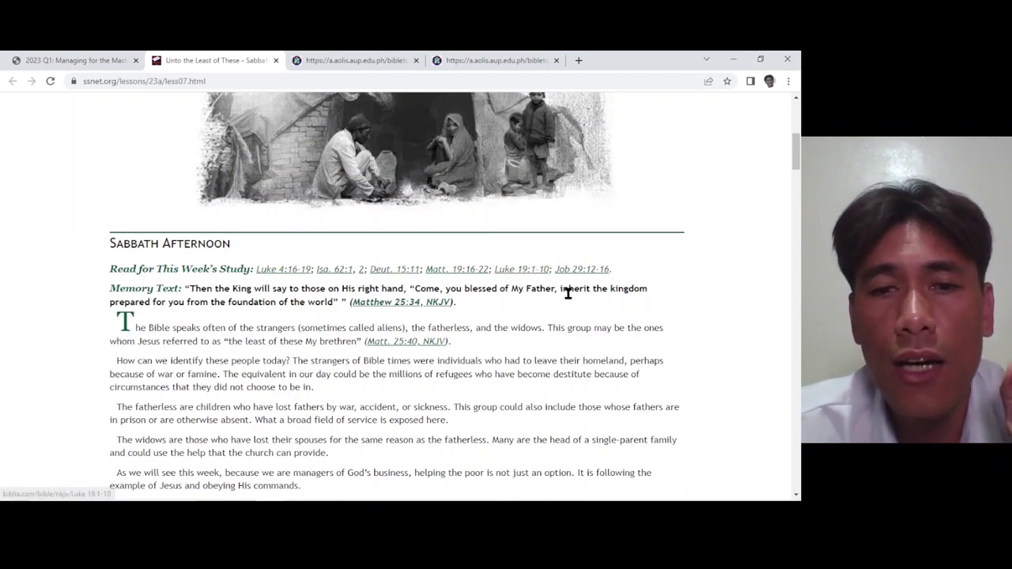
{"action": "scroll", "coordinate": [568, 294], "scroll_direction": "down", "scroll_amount": 1}
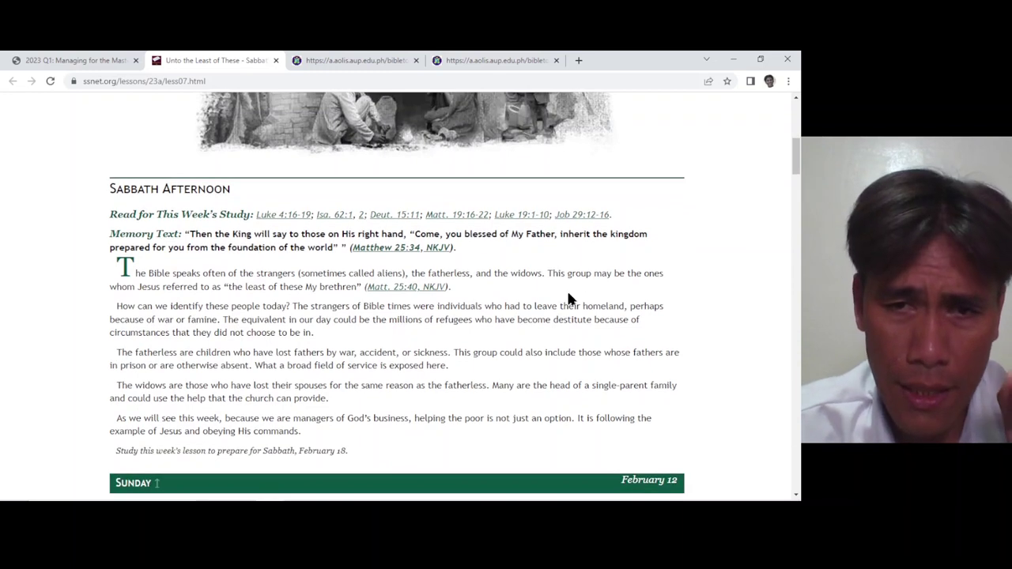
{"action": "scroll", "coordinate": [416, 302], "scroll_direction": "down", "scroll_amount": 2}
{"action": "scroll", "coordinate": [417, 303], "scroll_direction": "down", "scroll_amount": 4}
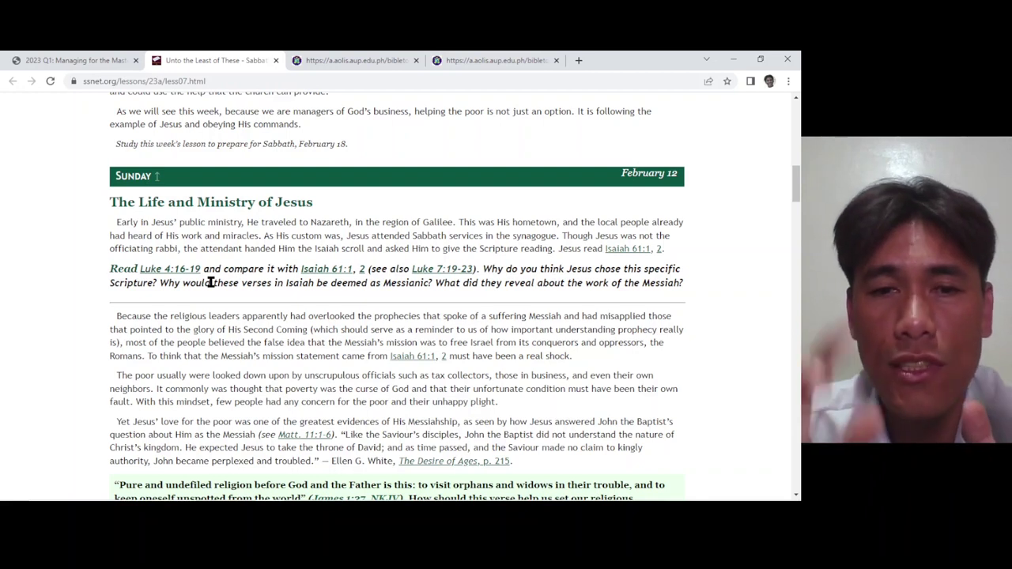
{"action": "scroll", "coordinate": [211, 282], "scroll_direction": "up", "scroll_amount": 10}
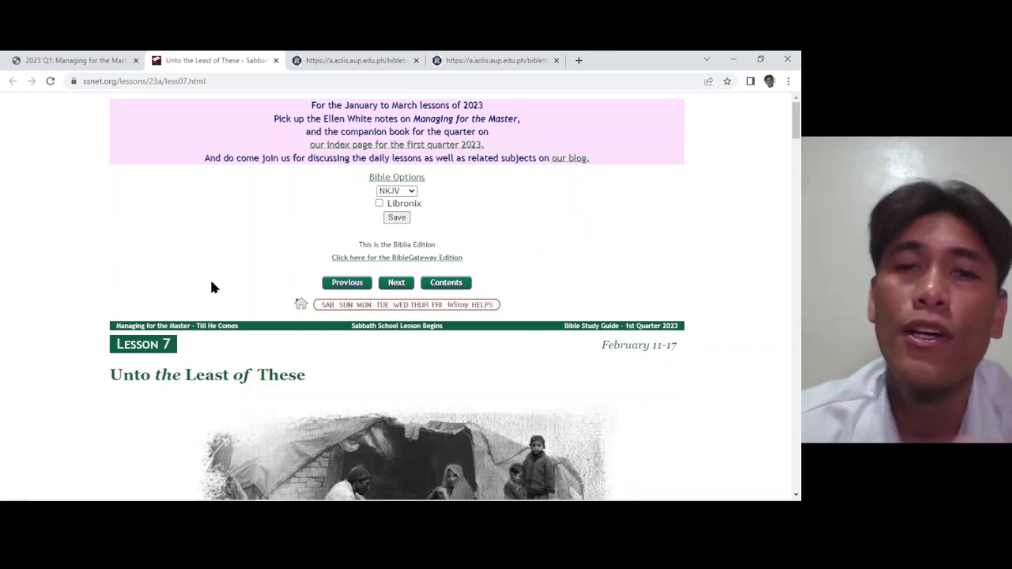
{"action": "scroll", "coordinate": [211, 287], "scroll_direction": "down", "scroll_amount": 4}
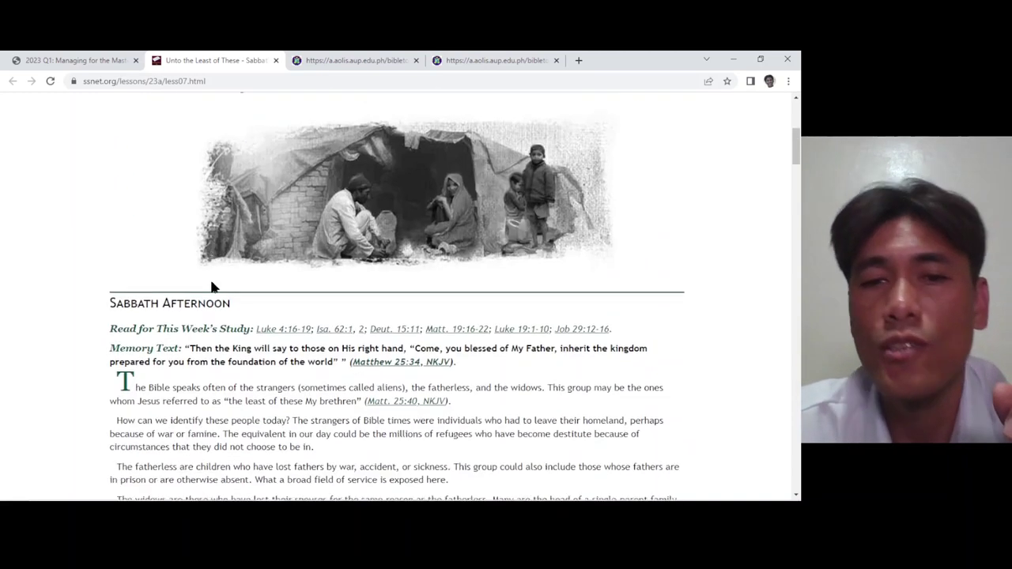
{"action": "scroll", "coordinate": [93, 251], "scroll_direction": "down", "scroll_amount": 2}
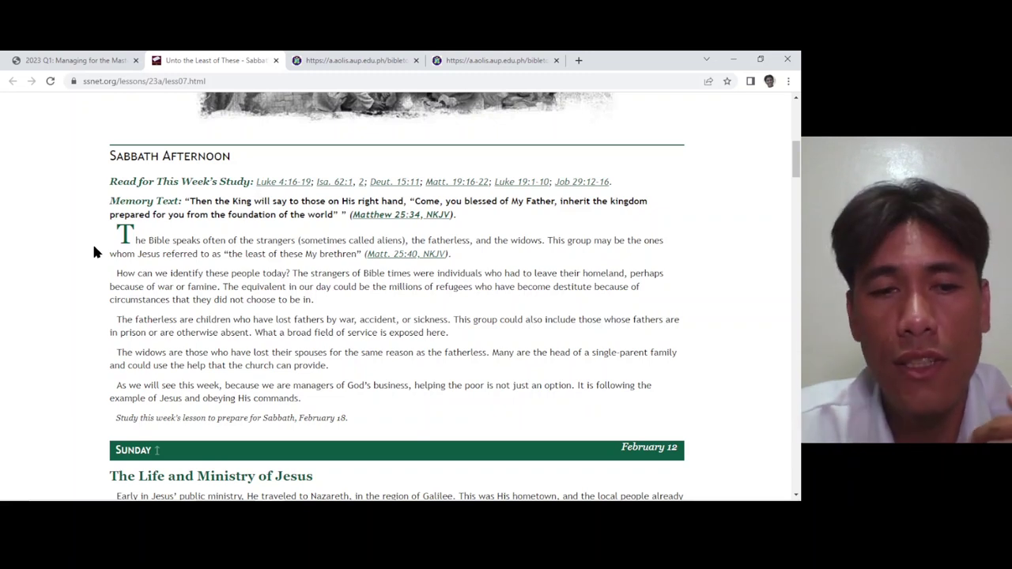
{"action": "scroll", "coordinate": [93, 252], "scroll_direction": "down", "scroll_amount": 1}
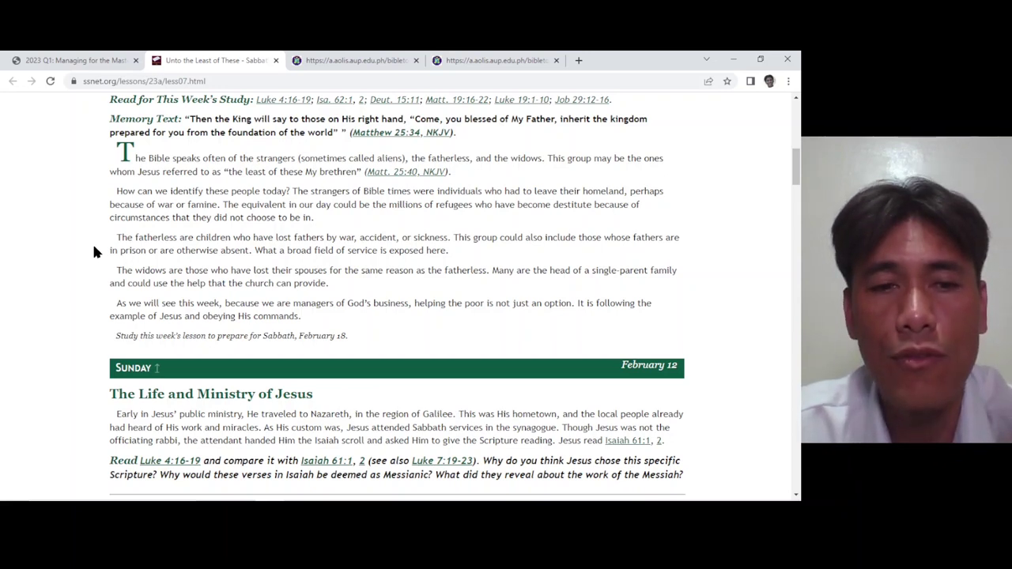
{"action": "scroll", "coordinate": [94, 251], "scroll_direction": "down", "scroll_amount": 1}
{"action": "scroll", "coordinate": [93, 251], "scroll_direction": "down", "scroll_amount": 3}
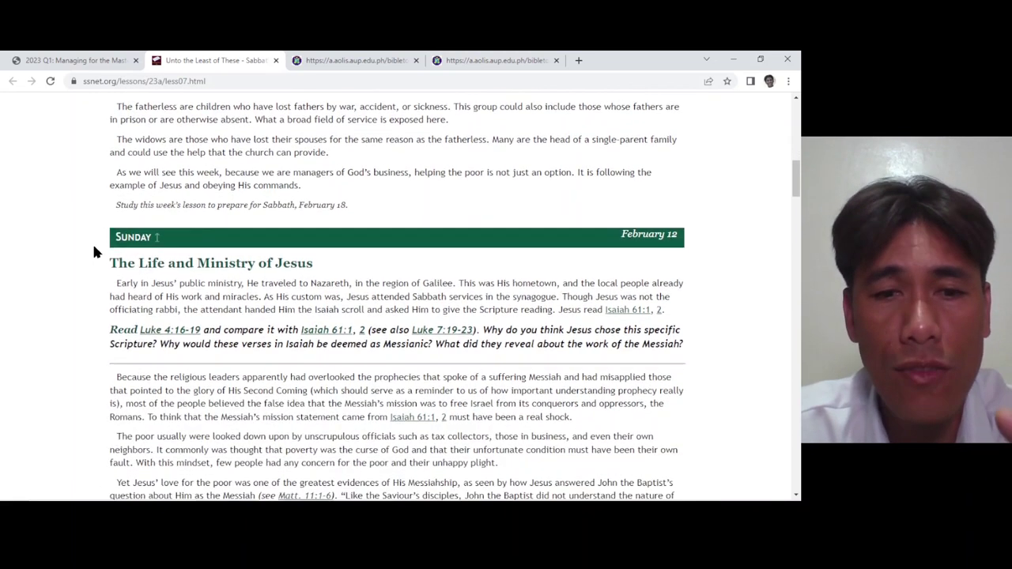
{"action": "scroll", "coordinate": [94, 251], "scroll_direction": "down", "scroll_amount": 4}
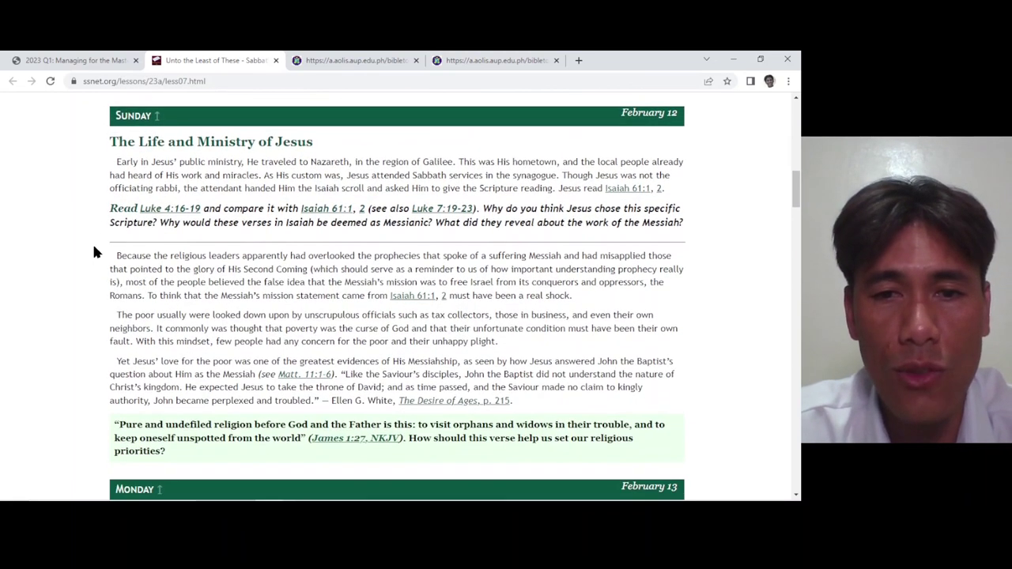
{"action": "scroll", "coordinate": [277, 264], "scroll_direction": "down", "scroll_amount": 5}
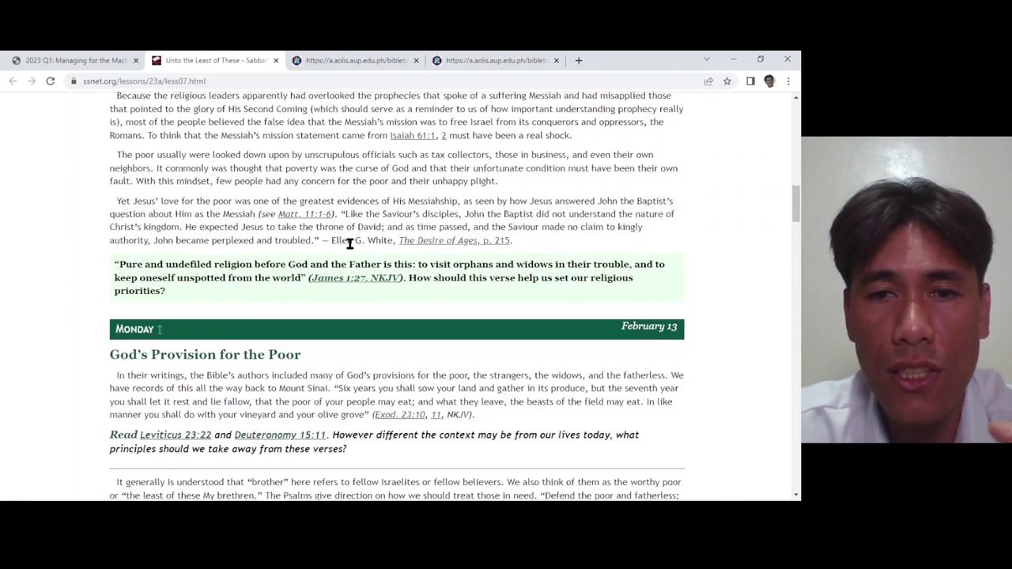
{"action": "scroll", "coordinate": [349, 244], "scroll_direction": "down", "scroll_amount": 6}
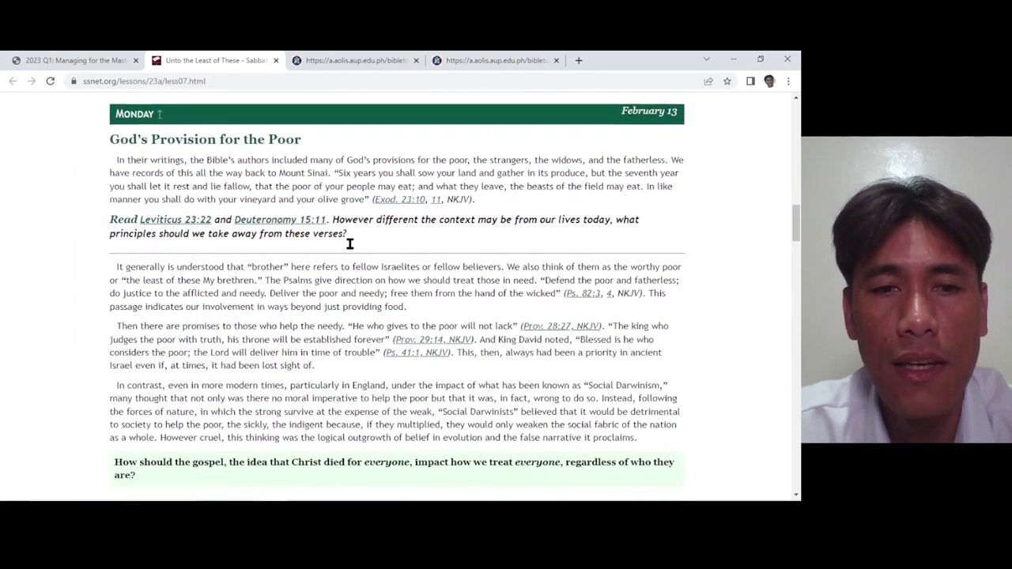
{"action": "scroll", "coordinate": [349, 243], "scroll_direction": "down", "scroll_amount": 9}
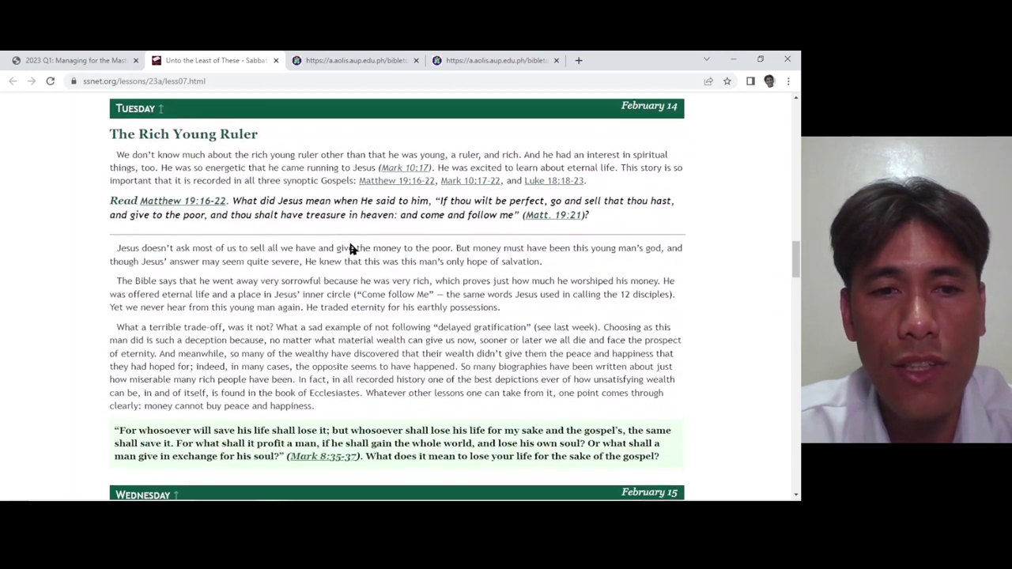
{"action": "scroll", "coordinate": [351, 248], "scroll_direction": "down", "scroll_amount": 6}
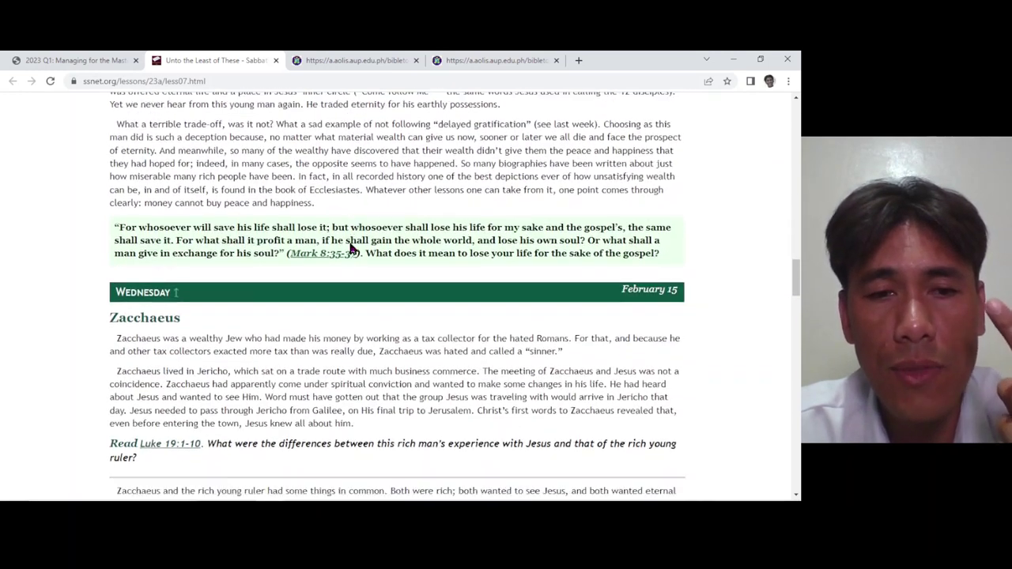
{"action": "scroll", "coordinate": [350, 244], "scroll_direction": "down", "scroll_amount": 8}
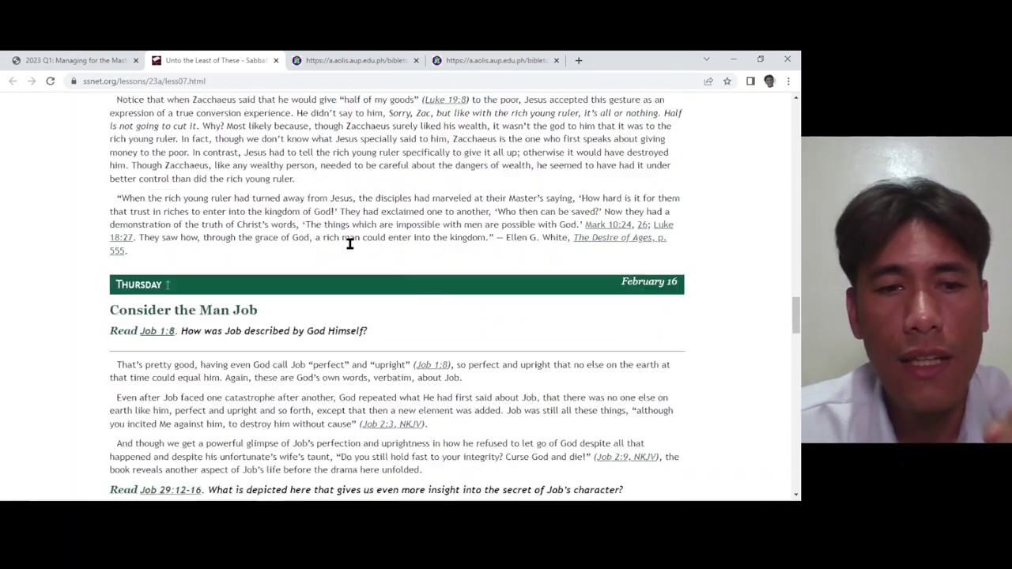
{"action": "scroll", "coordinate": [349, 243], "scroll_direction": "down", "scroll_amount": 1}
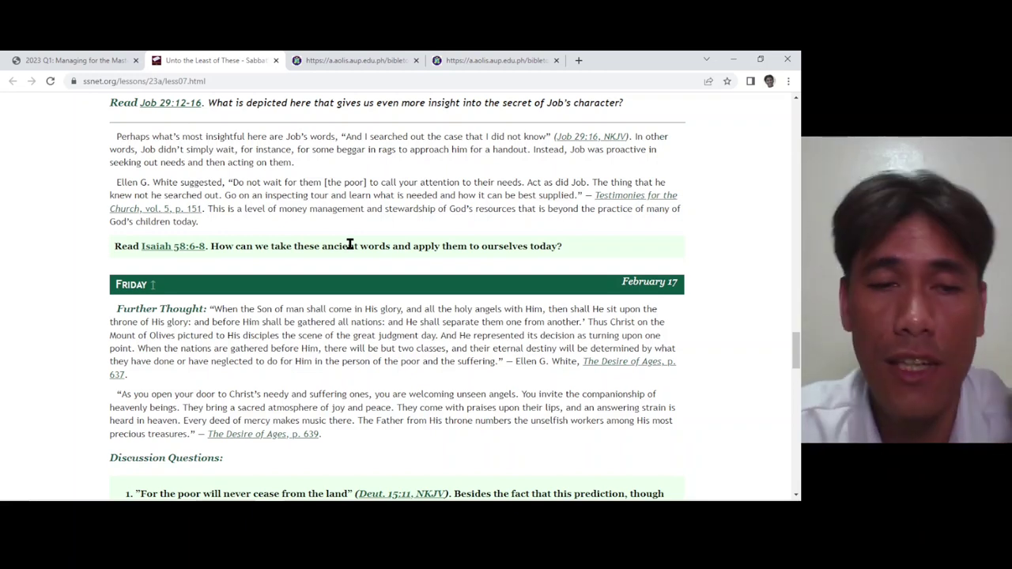
{"action": "scroll", "coordinate": [350, 246], "scroll_direction": "down", "scroll_amount": 3}
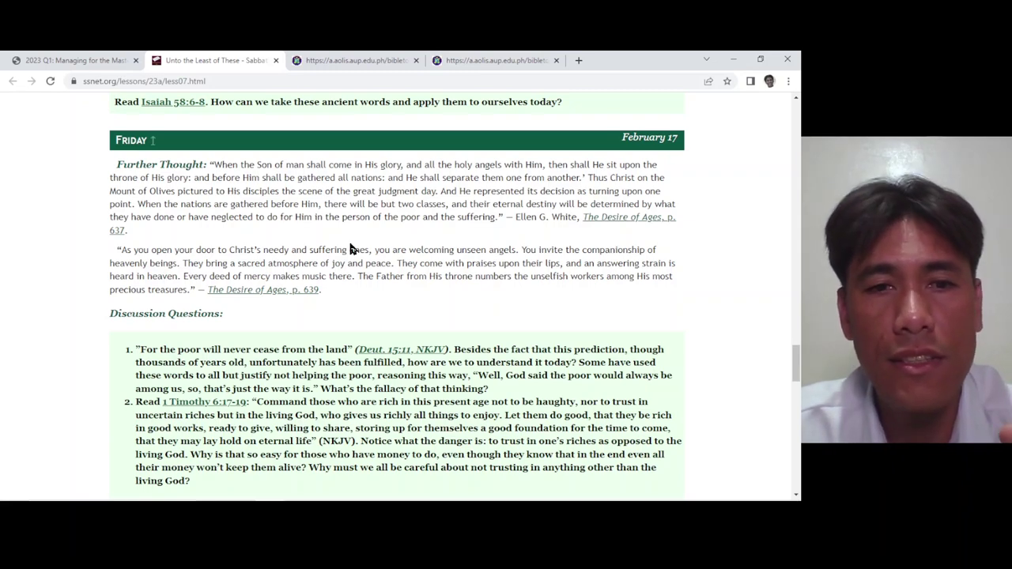
{"action": "scroll", "coordinate": [350, 247], "scroll_direction": "down", "scroll_amount": 1}
{"action": "scroll", "coordinate": [350, 244], "scroll_direction": "up", "scroll_amount": 15}
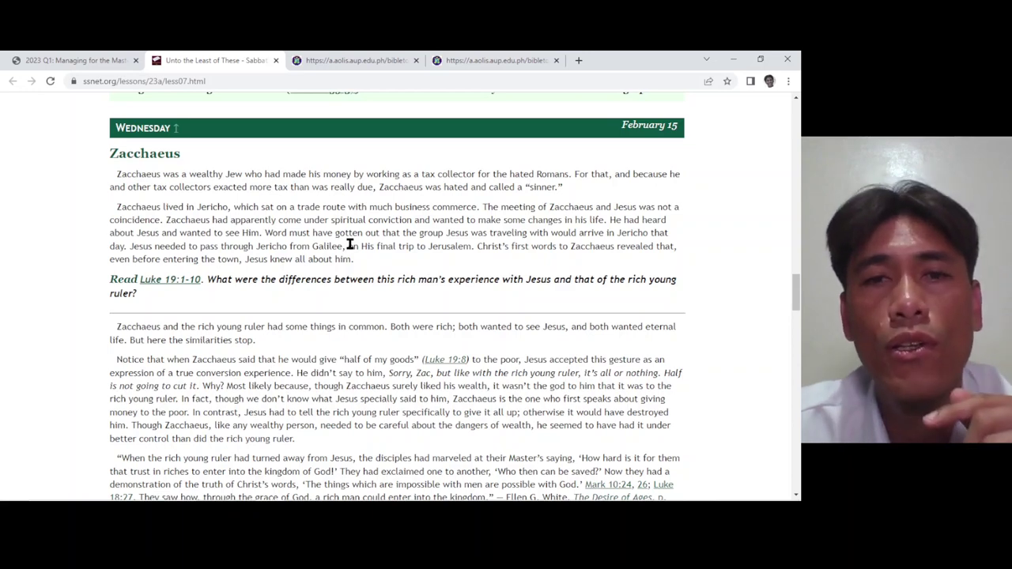
{"action": "scroll", "coordinate": [349, 245], "scroll_direction": "up", "scroll_amount": 20}
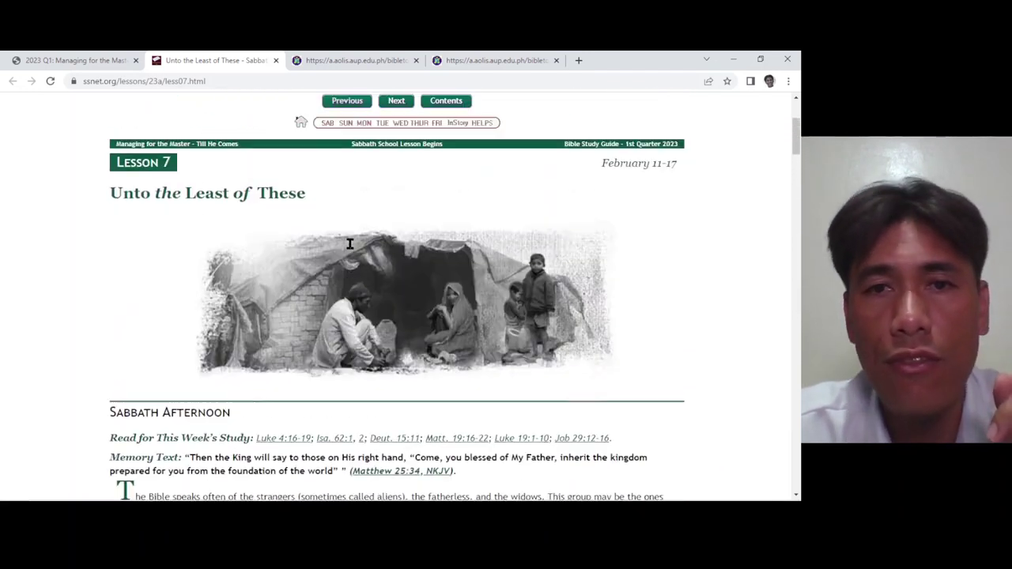
{"action": "scroll", "coordinate": [350, 245], "scroll_direction": "up", "scroll_amount": 3}
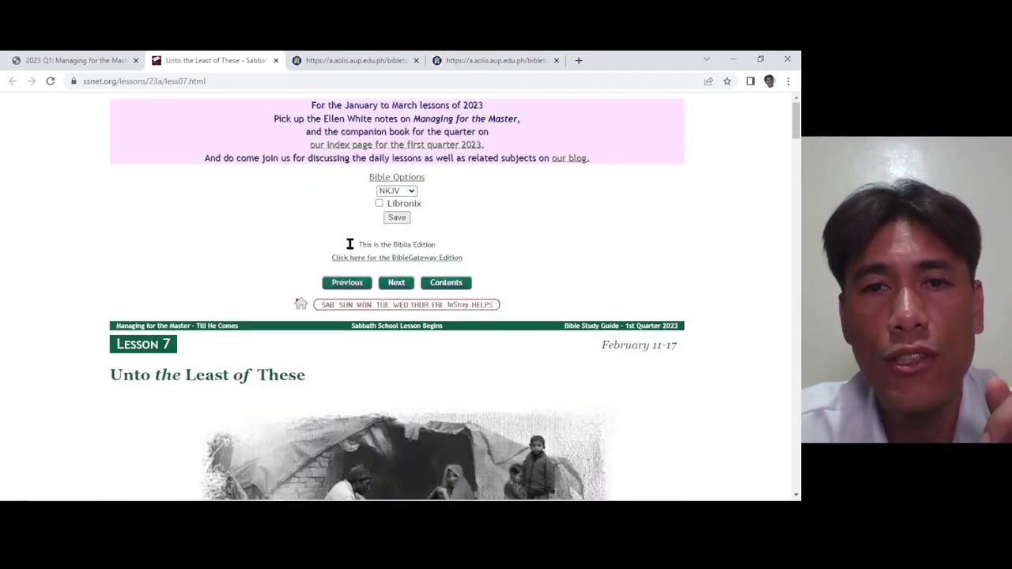
{"action": "left_click", "coordinate": [85, 59]}
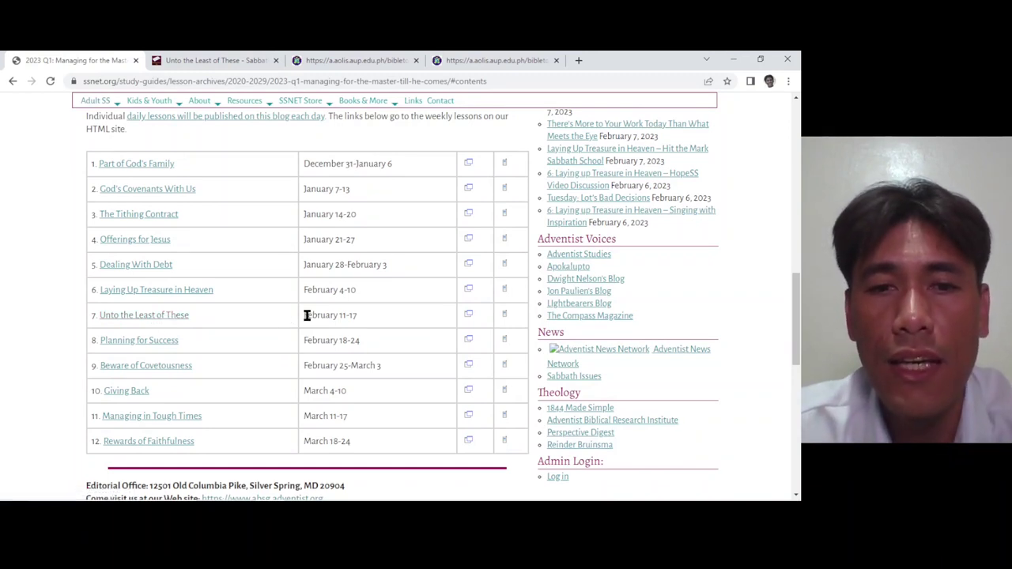
Step: Open Lesson 7's NKJV references page in a new tab, then return to the lesson page
{"action": "right_click", "coordinate": [470, 320]}
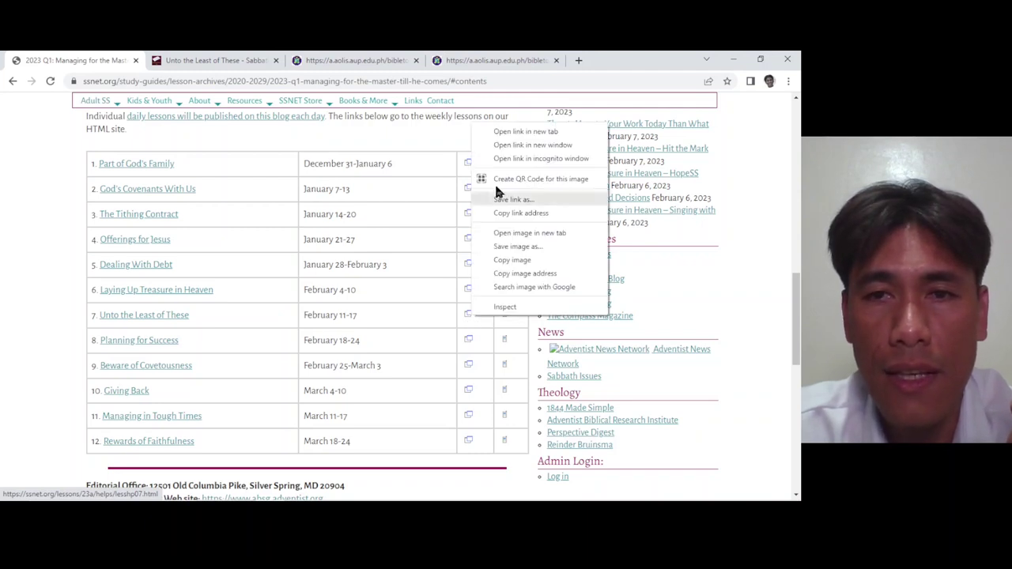
{"action": "left_click", "coordinate": [525, 131]}
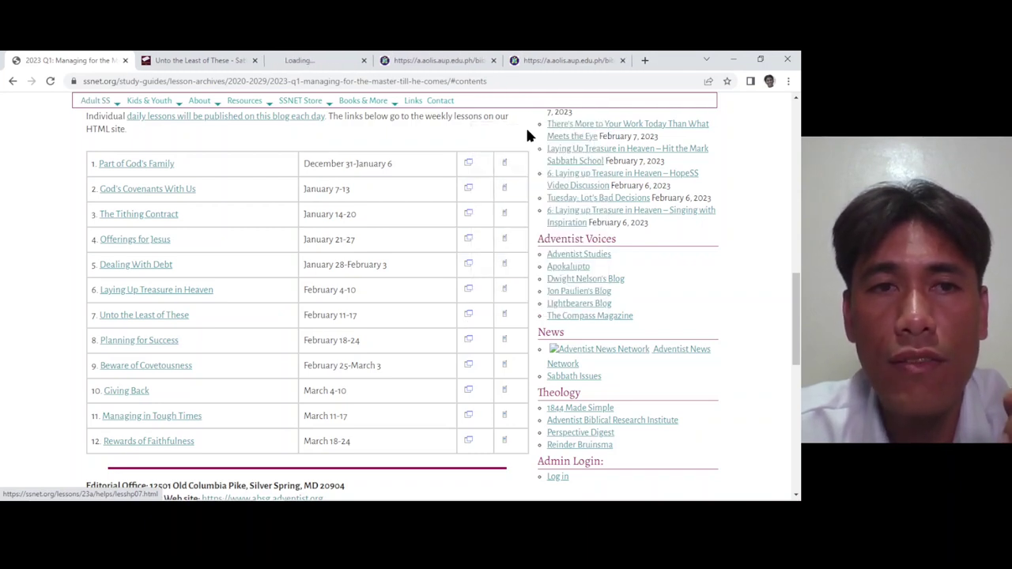
{"action": "left_click", "coordinate": [345, 57]}
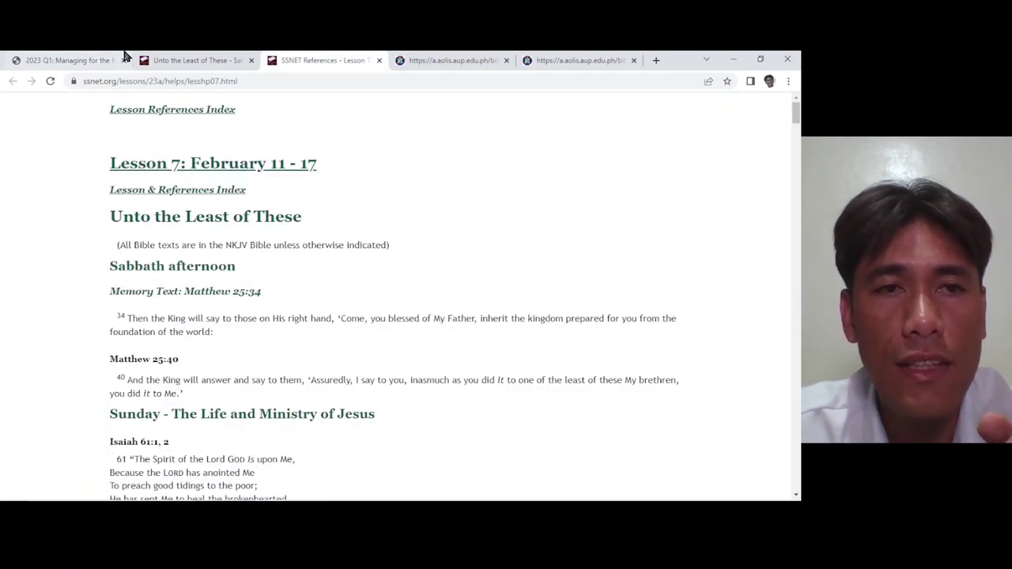
{"action": "left_click", "coordinate": [176, 60]}
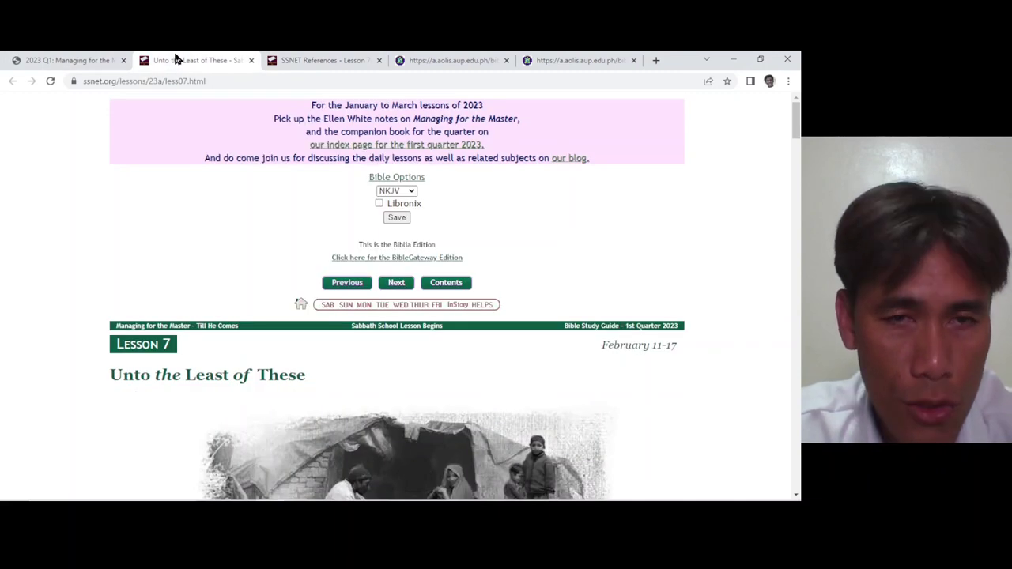
{"action": "left_click", "coordinate": [301, 58]}
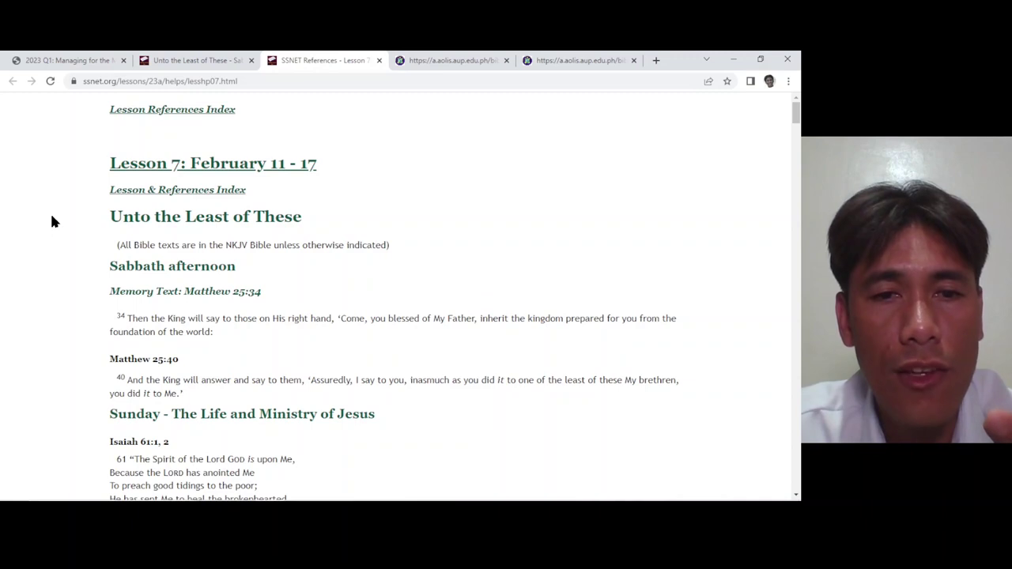
{"action": "scroll", "coordinate": [51, 221], "scroll_direction": "down", "scroll_amount": 1}
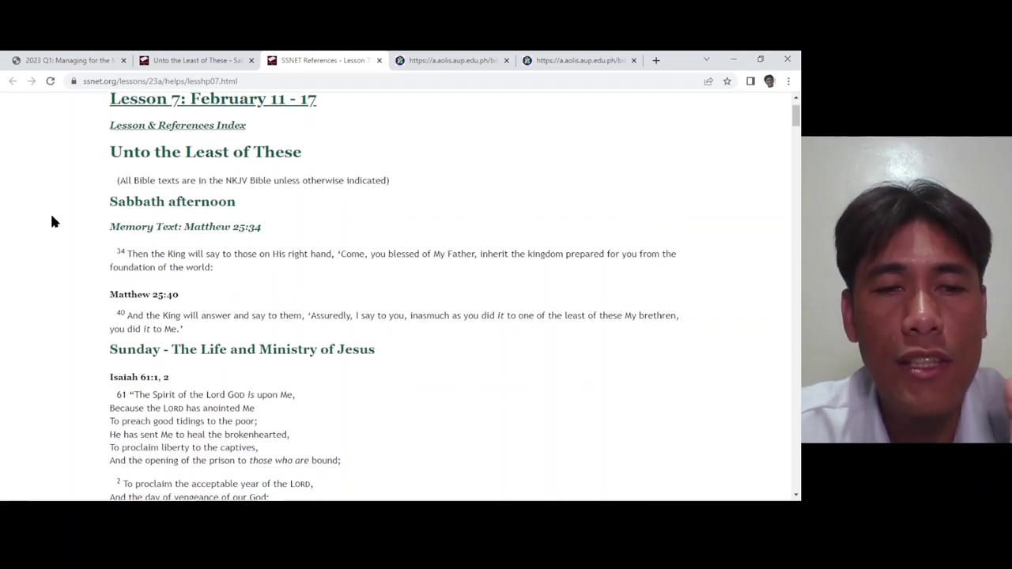
{"action": "scroll", "coordinate": [52, 222], "scroll_direction": "down", "scroll_amount": 2}
{"action": "scroll", "coordinate": [52, 221], "scroll_direction": "down", "scroll_amount": 3}
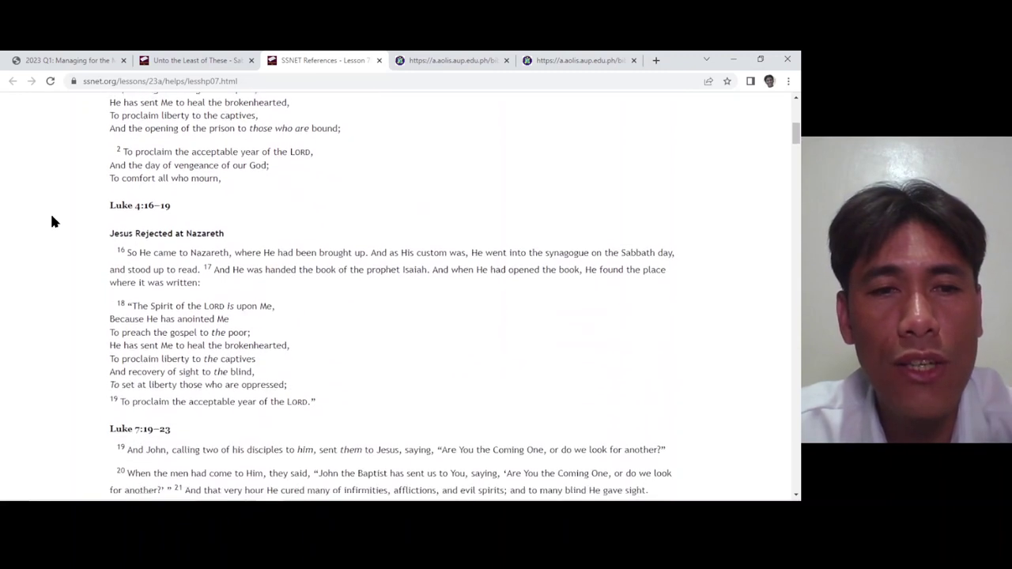
{"action": "scroll", "coordinate": [51, 221], "scroll_direction": "down", "scroll_amount": 3}
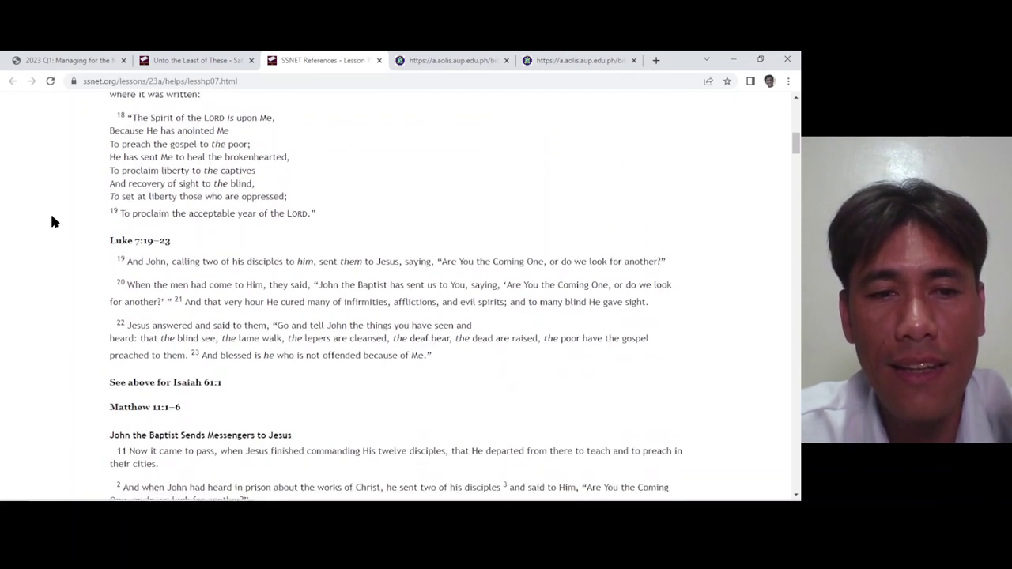
{"action": "scroll", "coordinate": [51, 222], "scroll_direction": "down", "scroll_amount": 3}
{"action": "scroll", "coordinate": [51, 222], "scroll_direction": "down", "scroll_amount": 5}
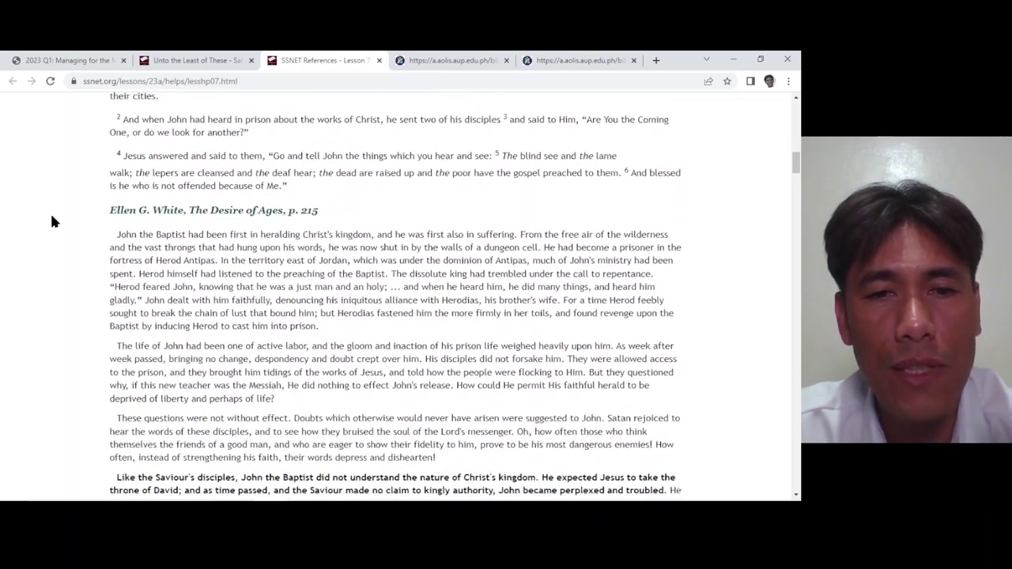
{"action": "scroll", "coordinate": [51, 222], "scroll_direction": "down", "scroll_amount": 6}
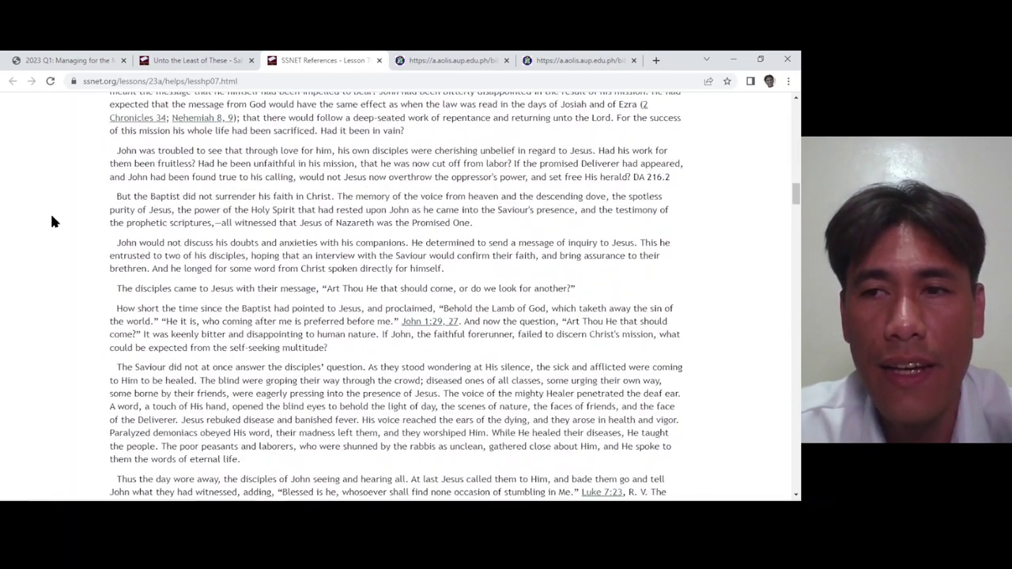
{"action": "scroll", "coordinate": [52, 223], "scroll_direction": "down", "scroll_amount": 5}
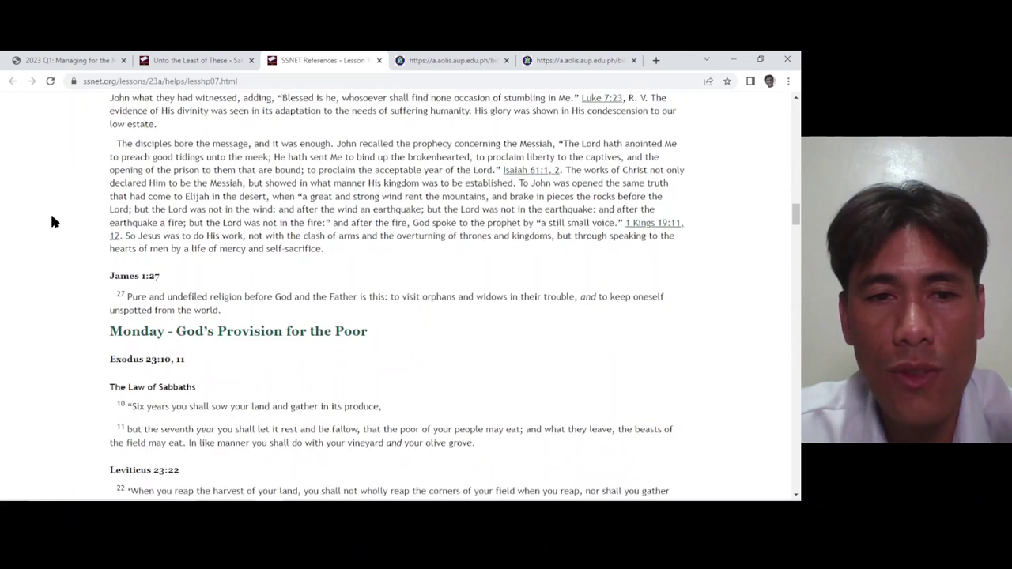
{"action": "scroll", "coordinate": [51, 222], "scroll_direction": "down", "scroll_amount": 6}
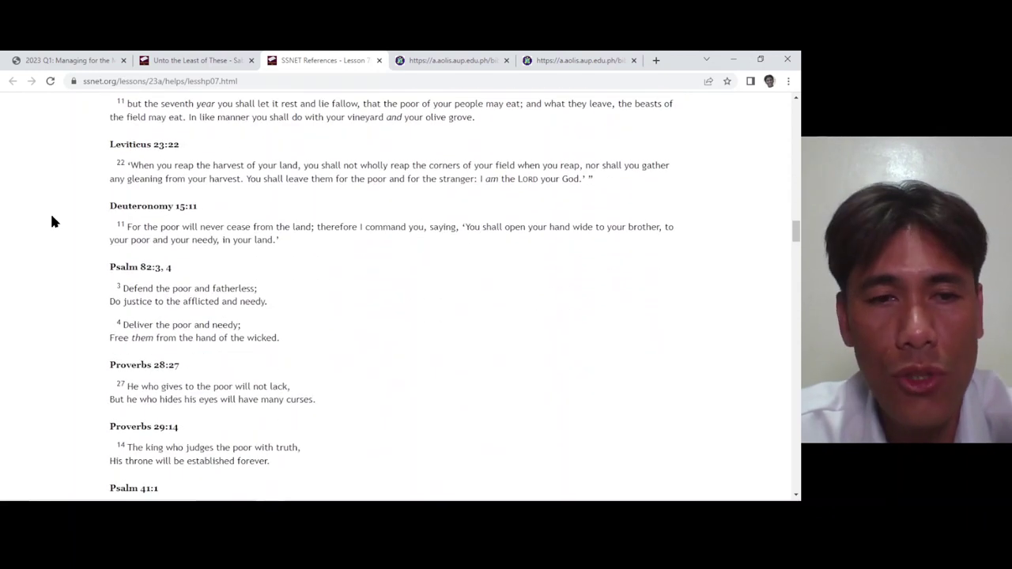
{"action": "scroll", "coordinate": [52, 222], "scroll_direction": "down", "scroll_amount": 10}
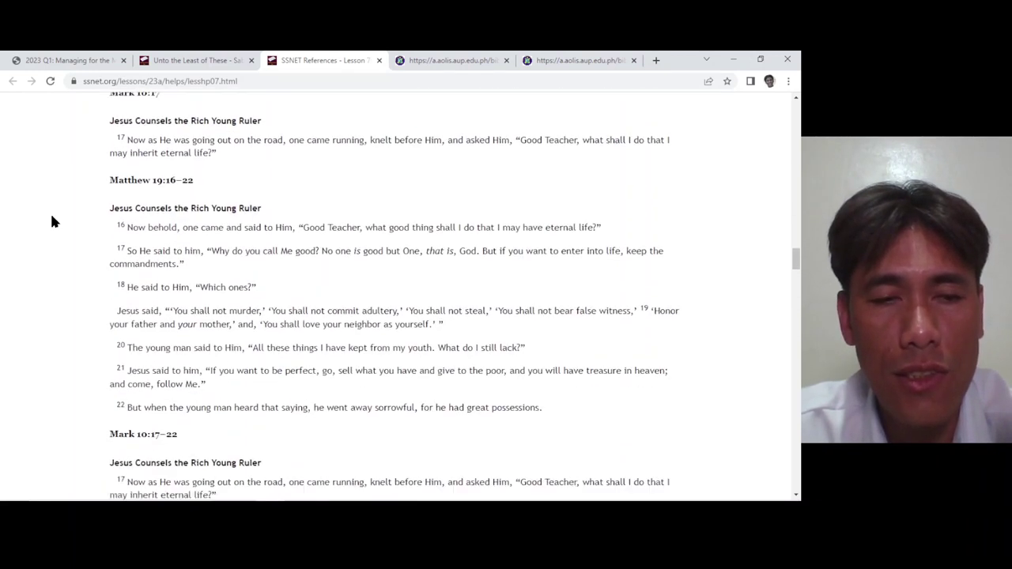
{"action": "scroll", "coordinate": [51, 222], "scroll_direction": "down", "scroll_amount": 8}
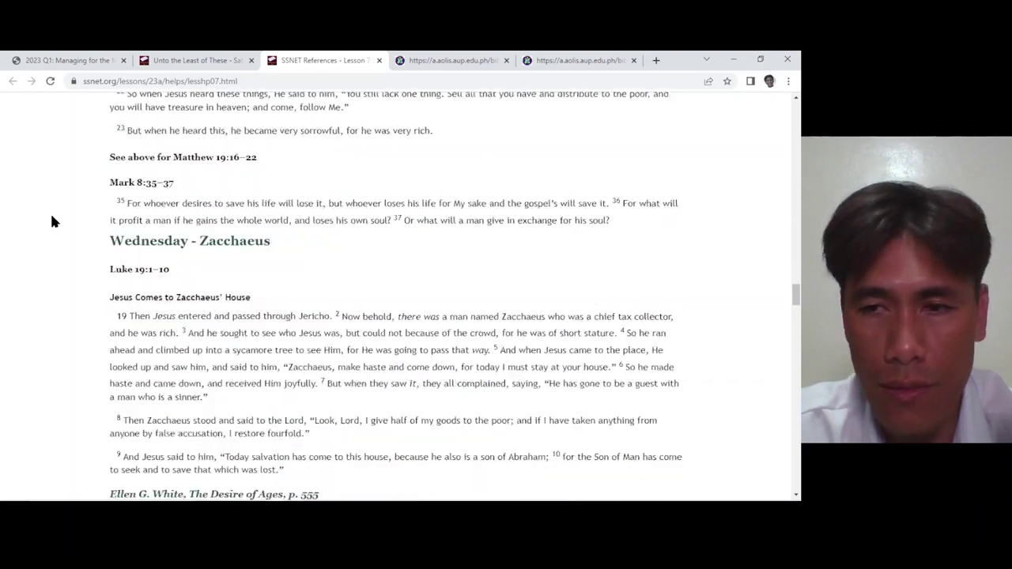
{"action": "scroll", "coordinate": [51, 222], "scroll_direction": "down", "scroll_amount": 16}
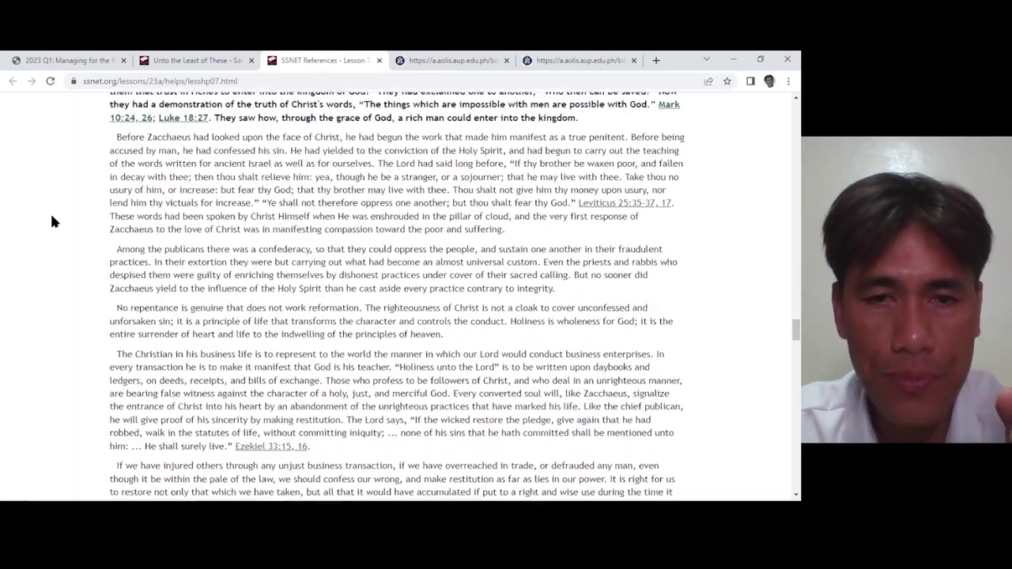
{"action": "scroll", "coordinate": [51, 222], "scroll_direction": "down", "scroll_amount": 6}
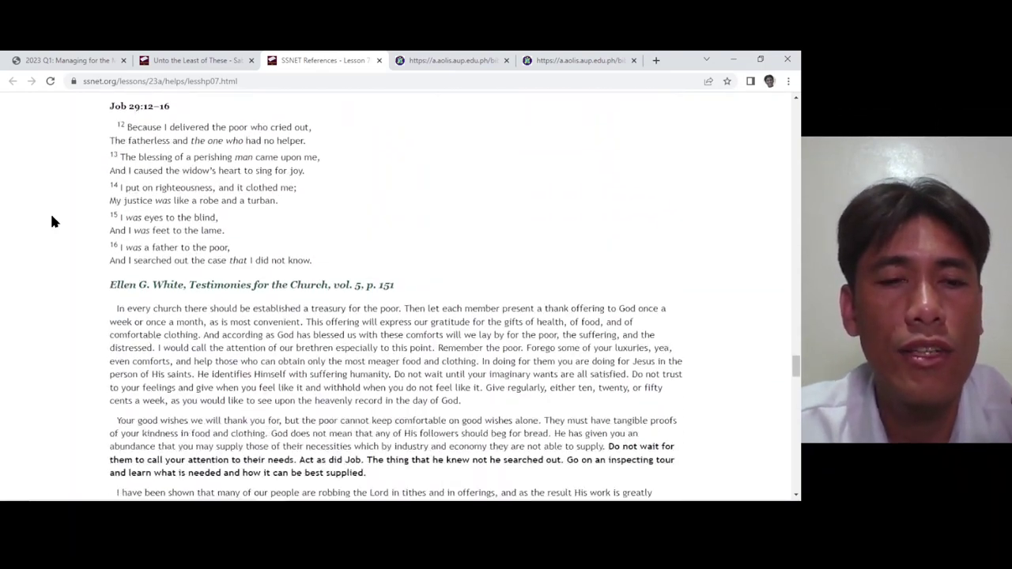
{"action": "scroll", "coordinate": [51, 222], "scroll_direction": "down", "scroll_amount": 6}
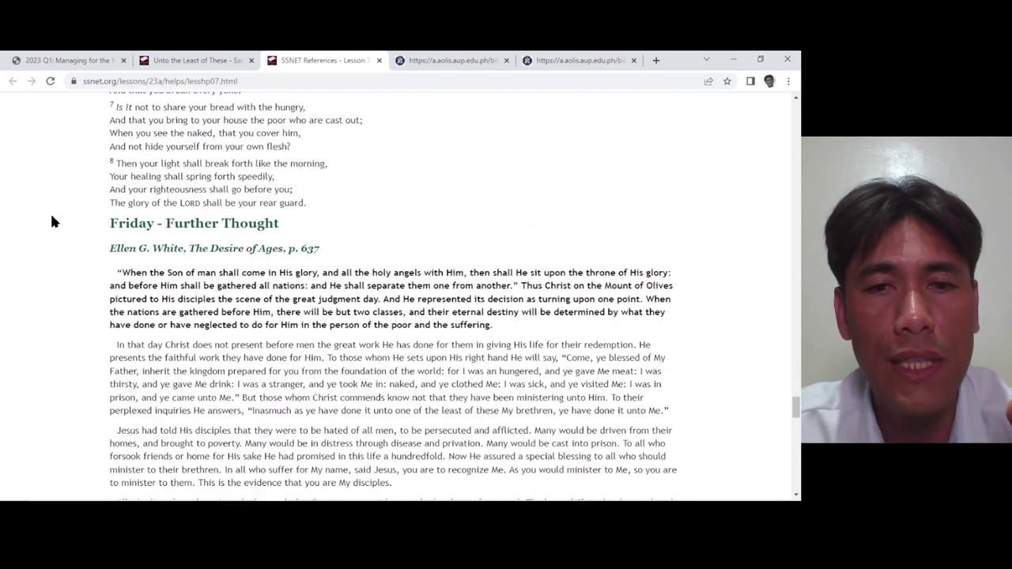
{"action": "scroll", "coordinate": [51, 222], "scroll_direction": "down", "scroll_amount": 6}
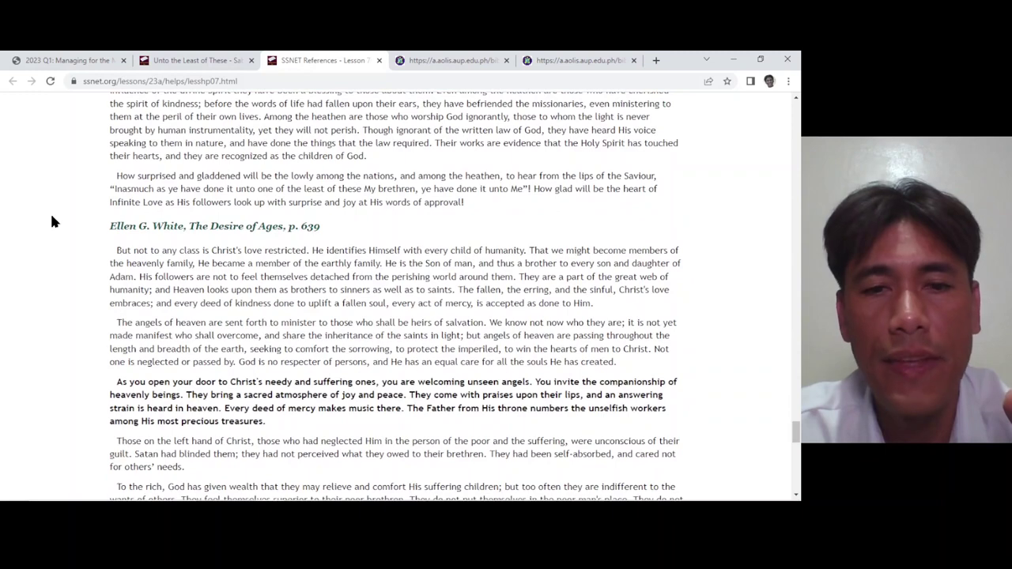
{"action": "scroll", "coordinate": [51, 222], "scroll_direction": "down", "scroll_amount": 9}
{"action": "scroll", "coordinate": [51, 222], "scroll_direction": "down", "scroll_amount": 4}
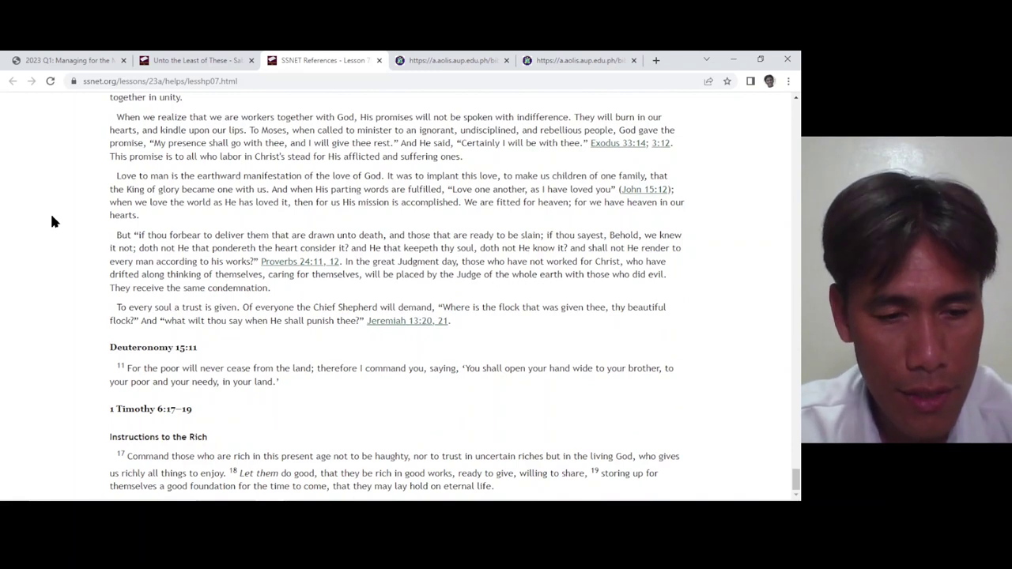
Step: Select all text on the Lesson 7 references page and look through the other tabs
{"action": "key", "text": "ctrl+a"}
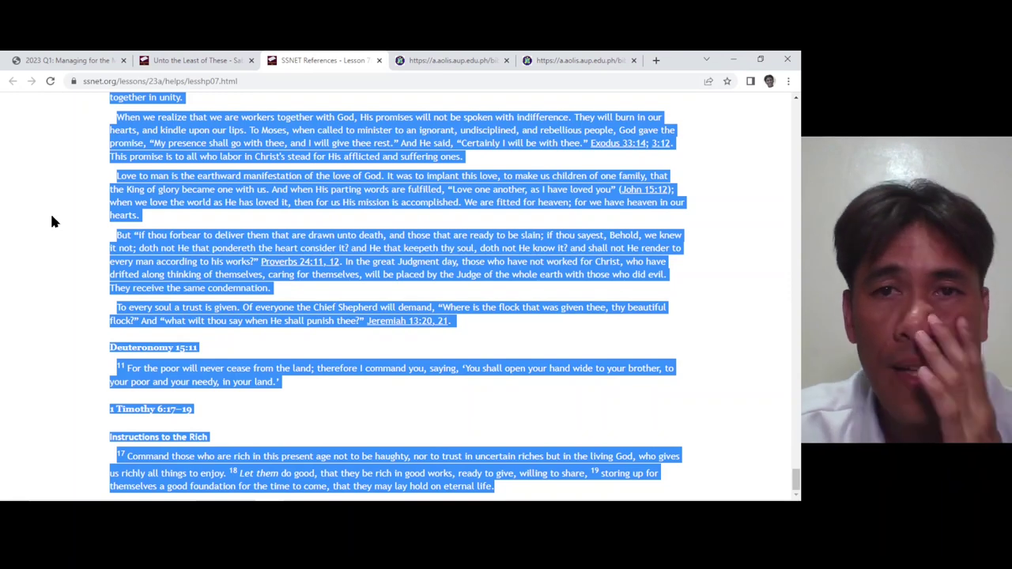
{"action": "left_click", "coordinate": [423, 55]}
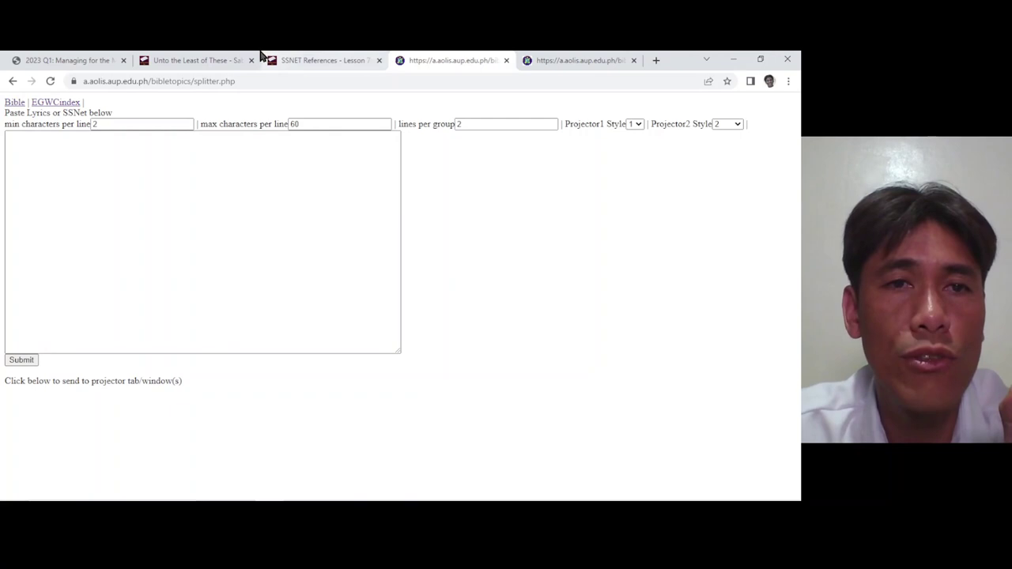
{"action": "left_click", "coordinate": [172, 55]}
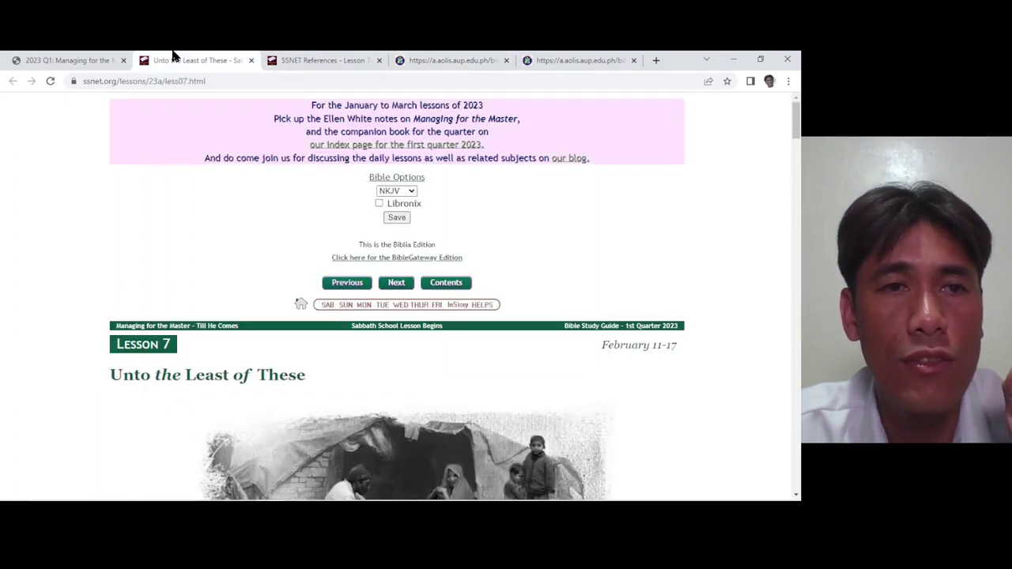
{"action": "left_click", "coordinate": [71, 57]}
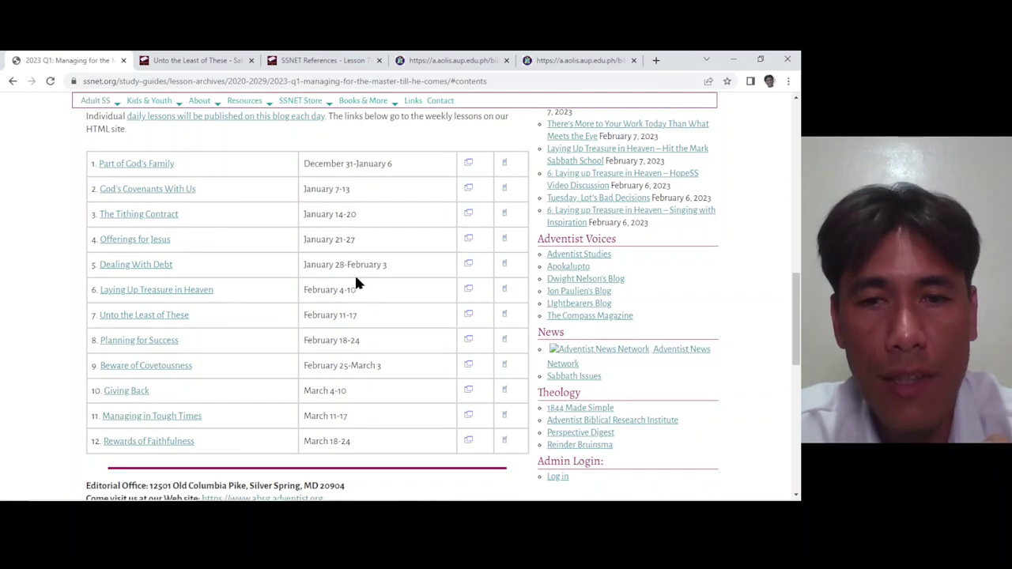
{"action": "left_click", "coordinate": [221, 55]}
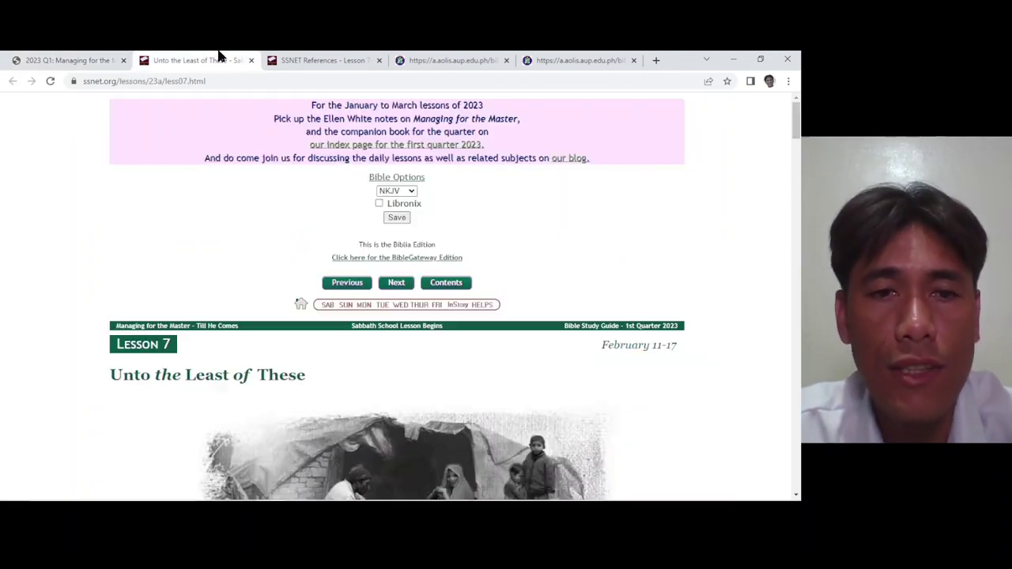
Step: Scroll through the lesson page, then go to the splitter's empty paste box
{"action": "scroll", "coordinate": [58, 274], "scroll_direction": "down", "scroll_amount": 5}
{"action": "scroll", "coordinate": [57, 273], "scroll_direction": "down", "scroll_amount": 20}
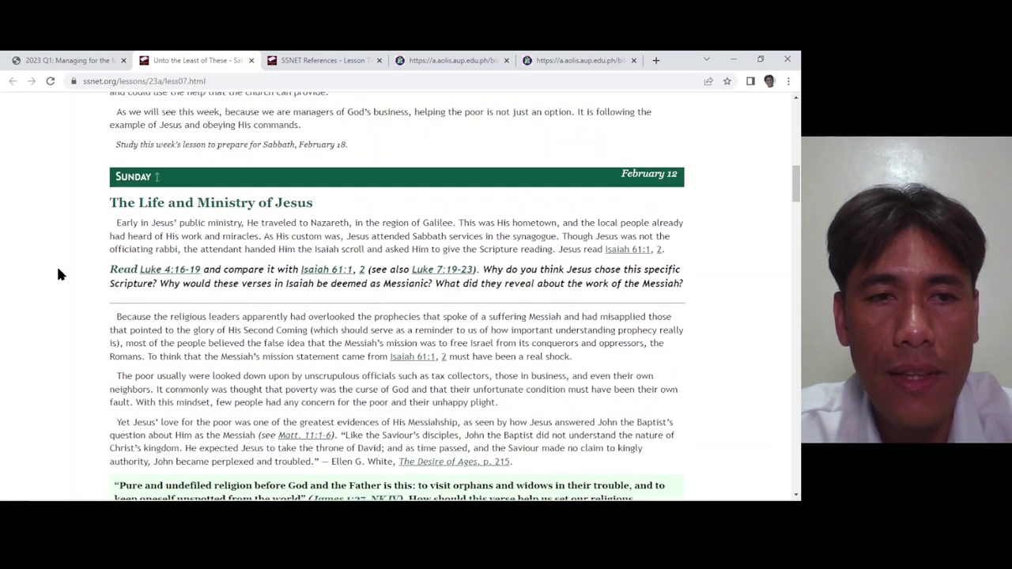
{"action": "scroll", "coordinate": [57, 273], "scroll_direction": "down", "scroll_amount": 20}
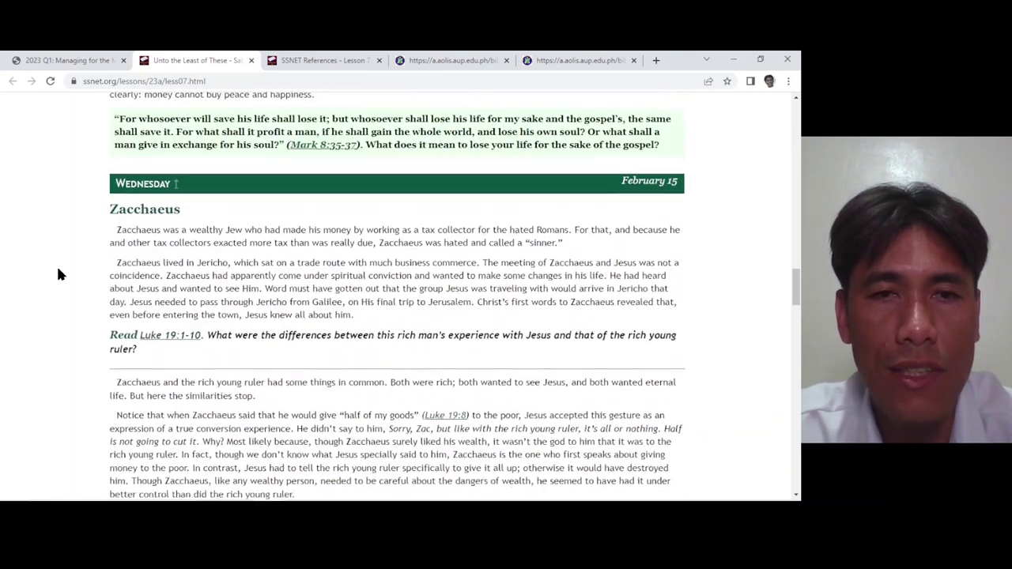
{"action": "scroll", "coordinate": [58, 274], "scroll_direction": "down", "scroll_amount": 10}
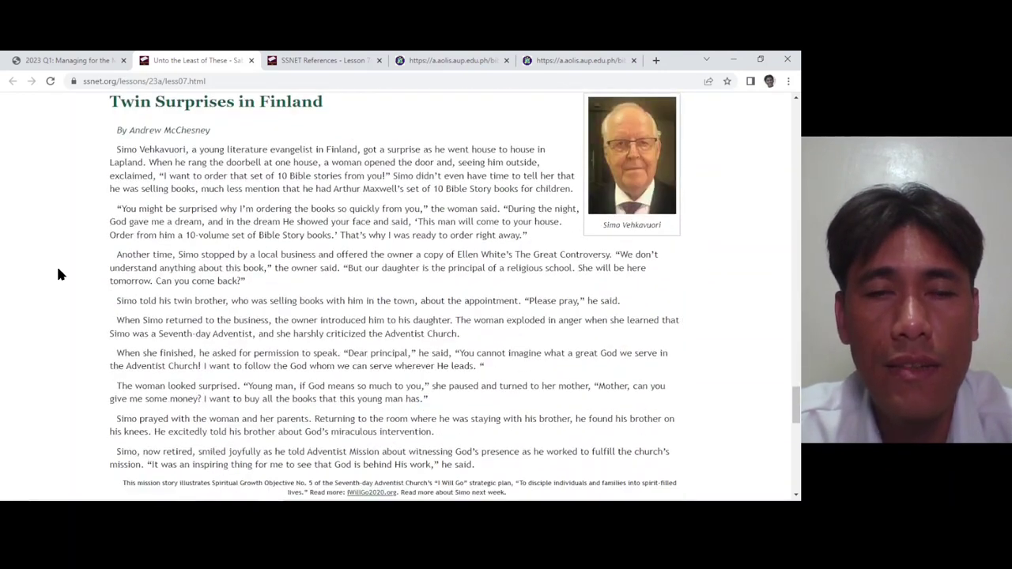
{"action": "left_click", "coordinate": [318, 57]}
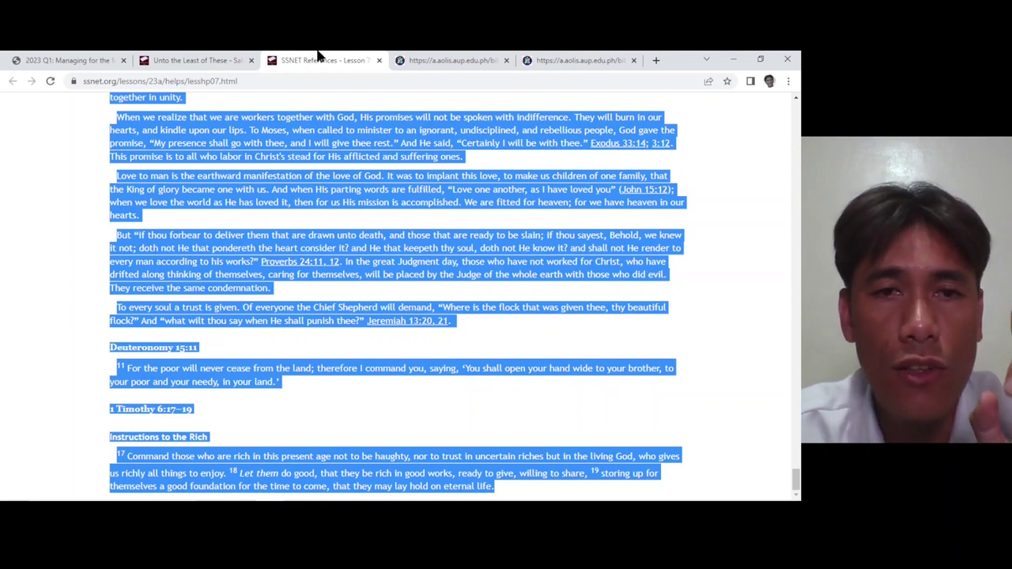
{"action": "left_click", "coordinate": [450, 61]}
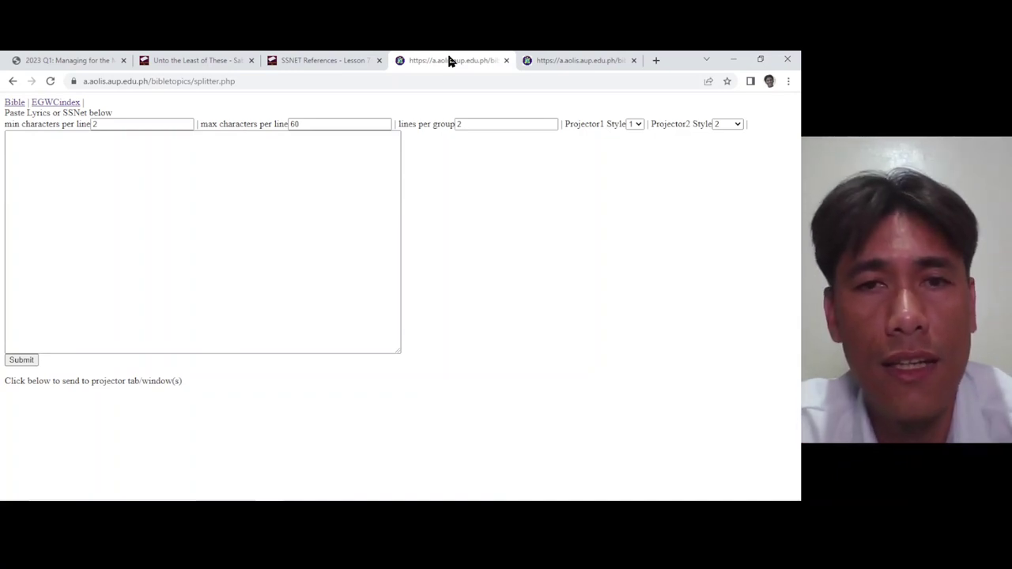
{"action": "left_click", "coordinate": [310, 162]}
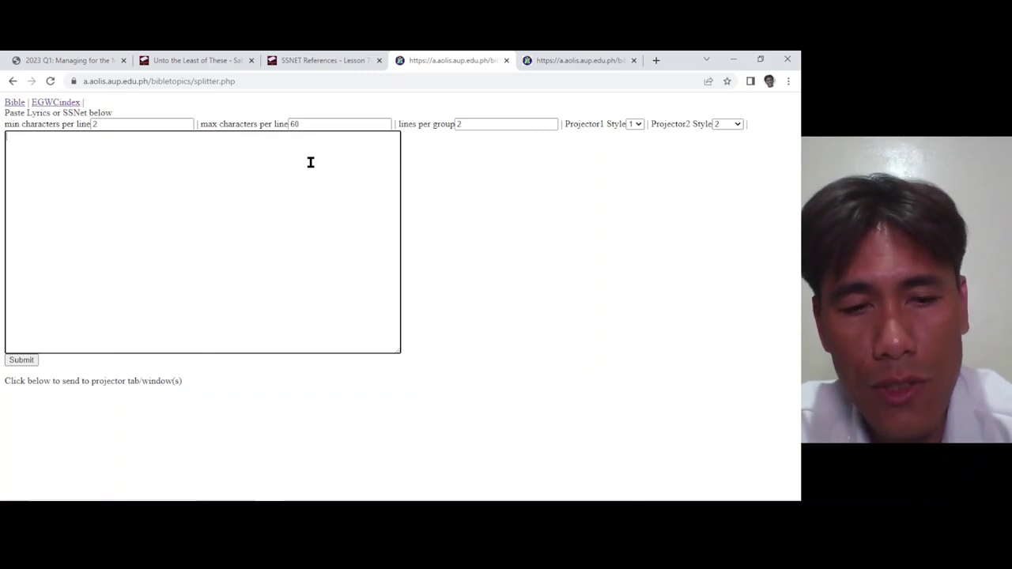
Step: Paste the Lesson 7 references text, ending with 1 Timothy 6:17–19, into the splitter box
{"action": "key", "text": "ctrl+v"}
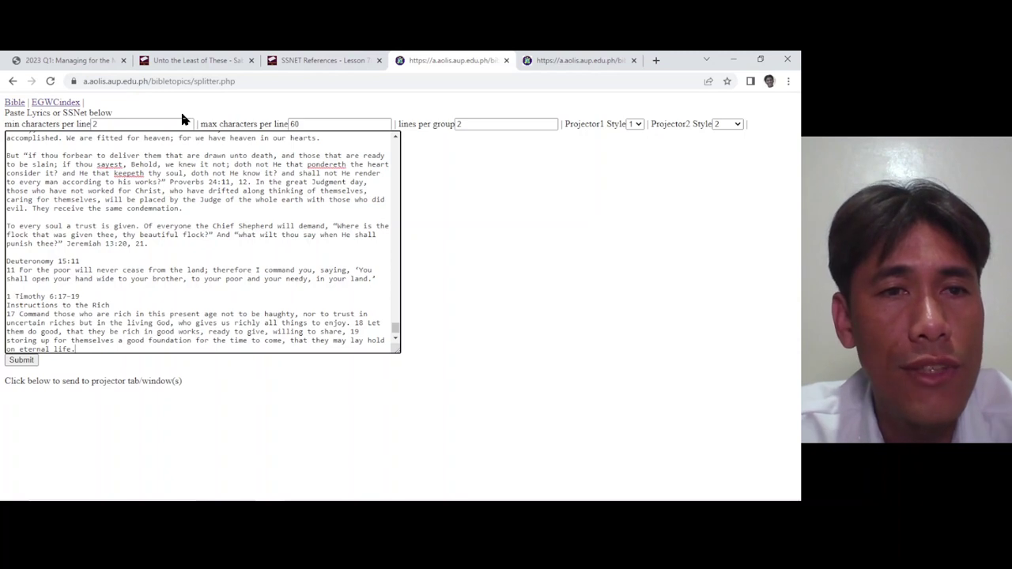
{"action": "left_click", "coordinate": [367, 124]}
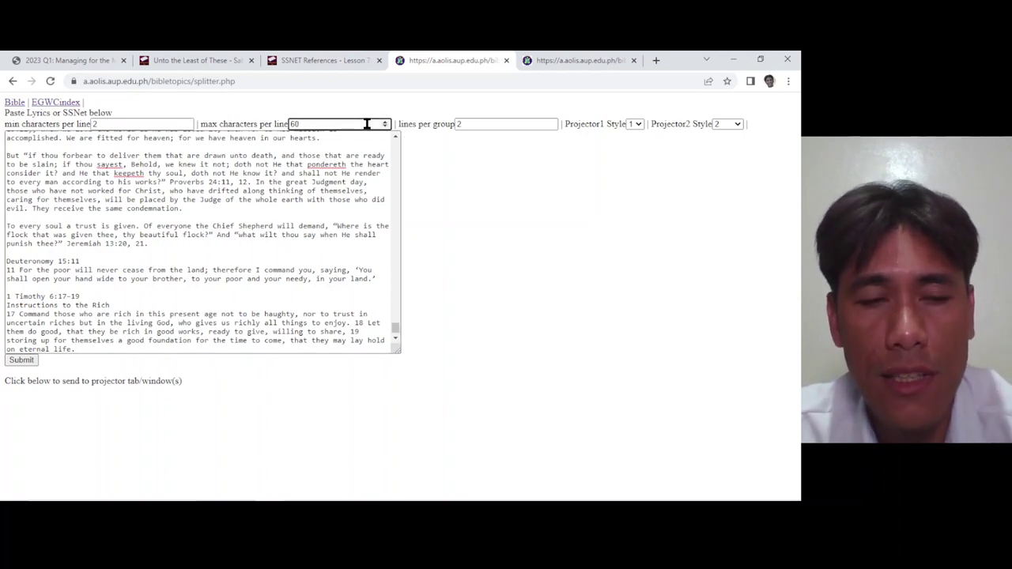
Step: Set max characters per line to 160 and lines per group to 1
{"action": "key", "text": "Home"}
{"action": "type", "text": "1"}
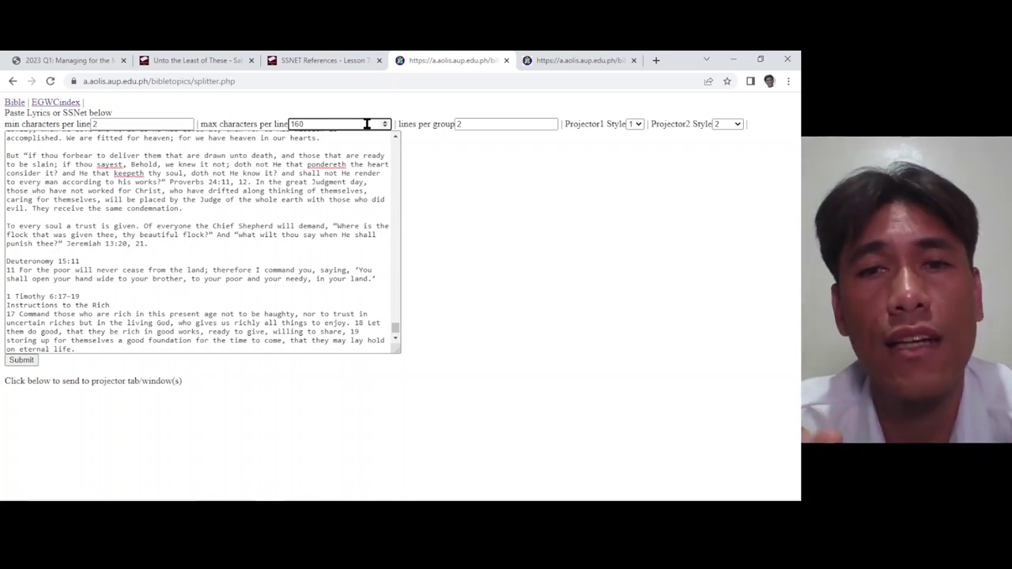
{"action": "left_click", "coordinate": [464, 123]}
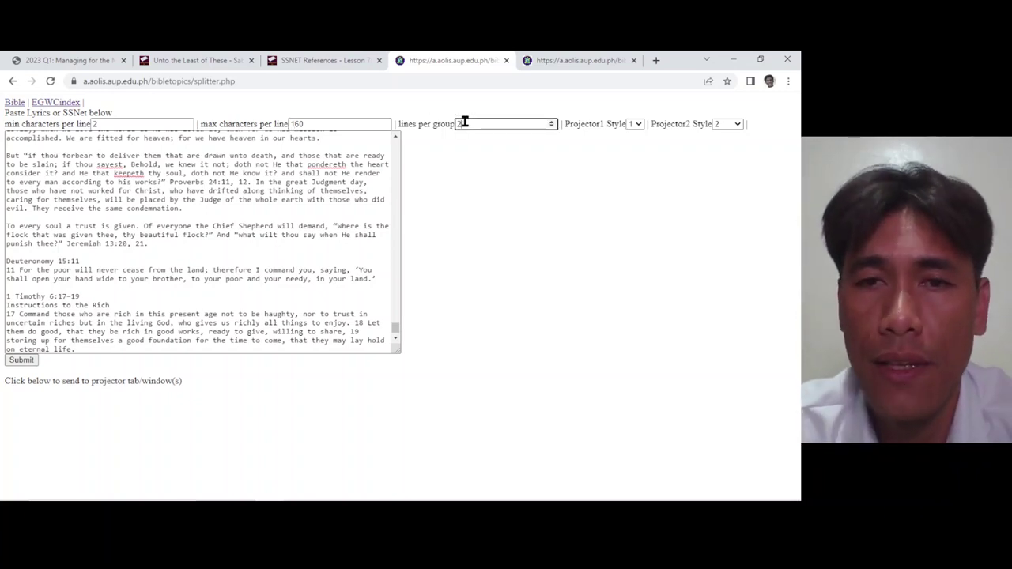
{"action": "type", "text": "1"}
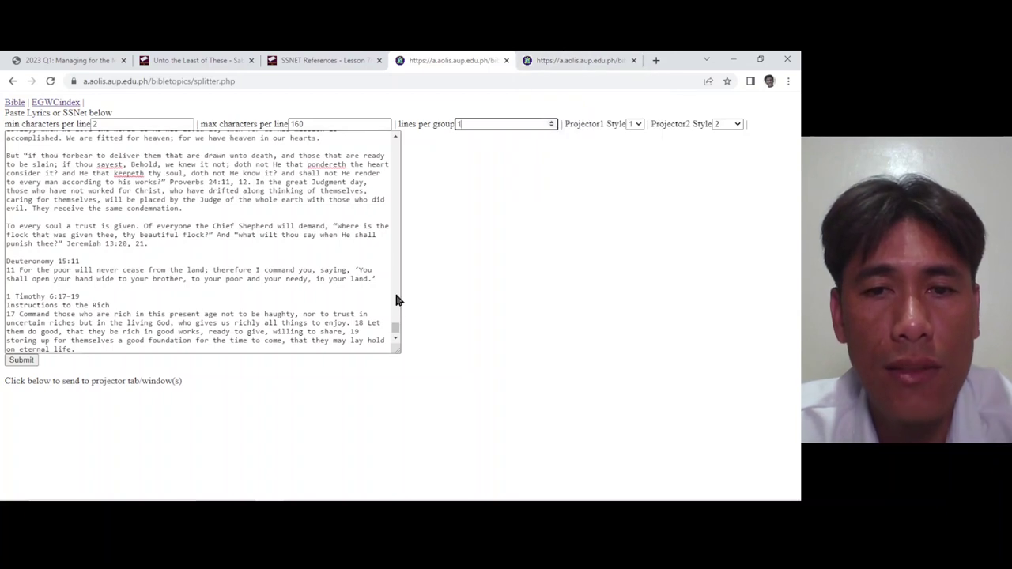
{"action": "left_click_drag", "start_coordinate": [394, 332], "coordinate": [412, 116]}
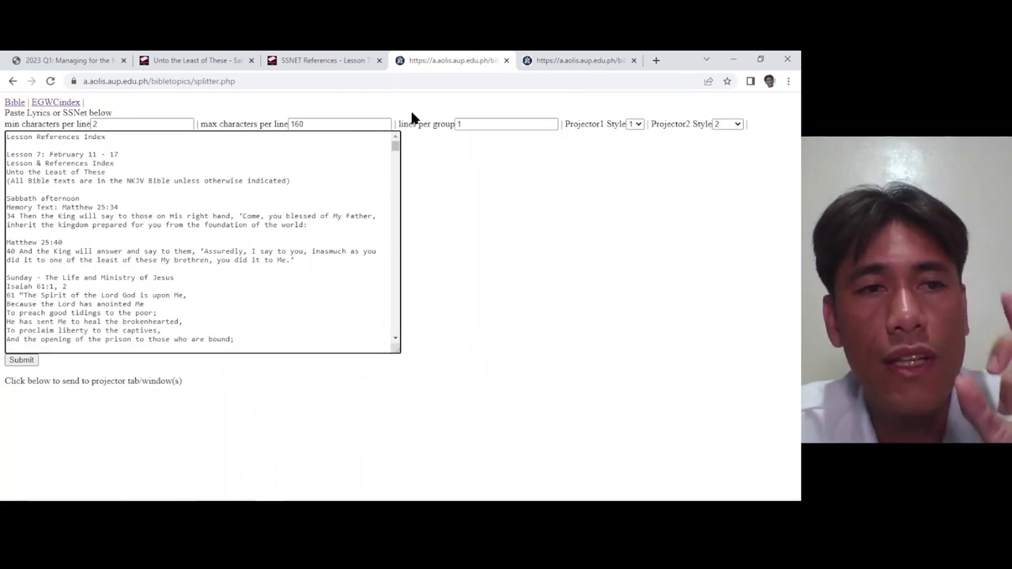
{"action": "left_click", "coordinate": [557, 63]}
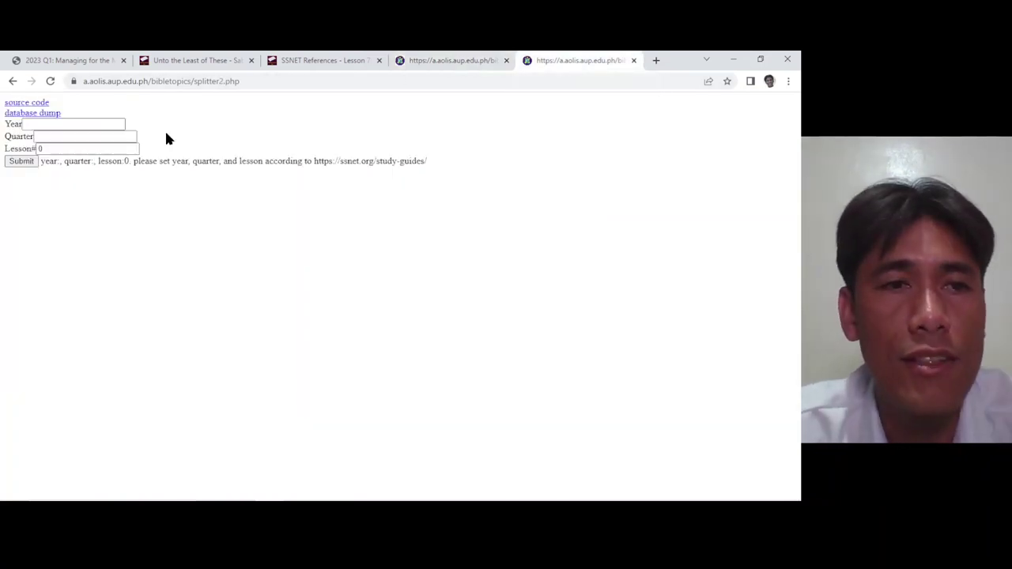
Step: Request the outline for year 2023, quarter 1, lesson 7 in splitter2
{"action": "left_click", "coordinate": [115, 129]}
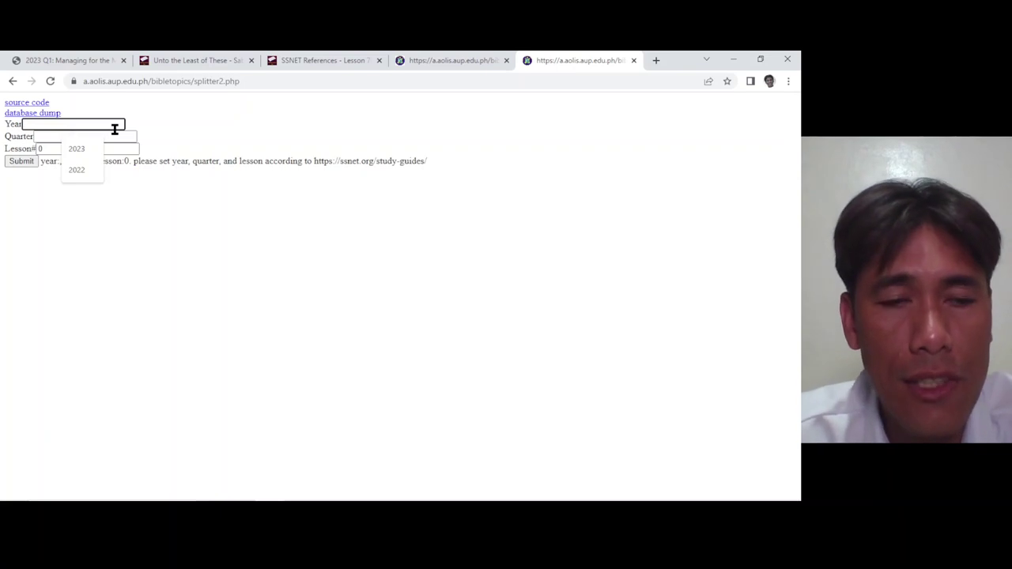
{"action": "left_click", "coordinate": [92, 148]}
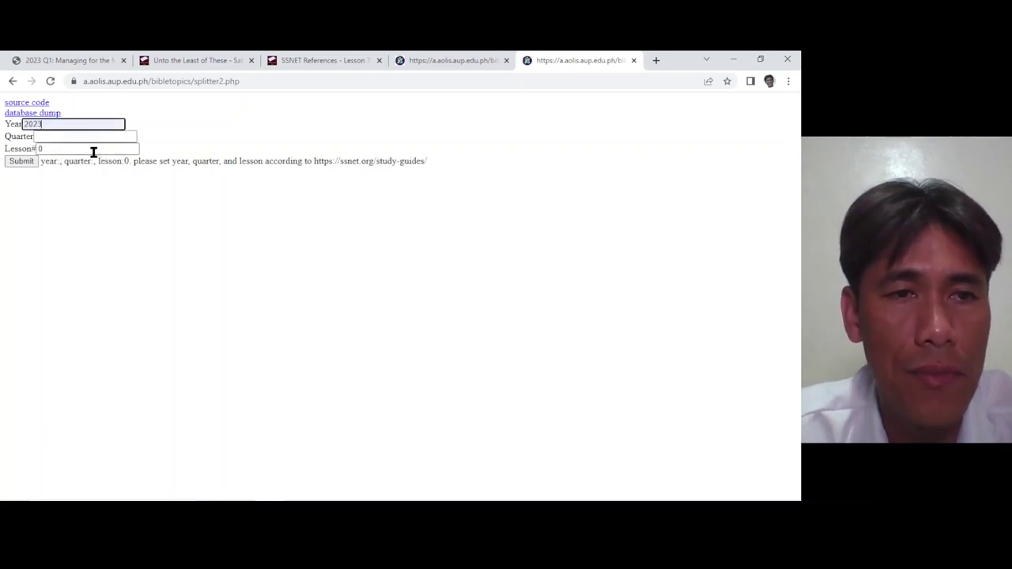
{"action": "left_click", "coordinate": [113, 137]}
{"action": "key", "text": "Down"}
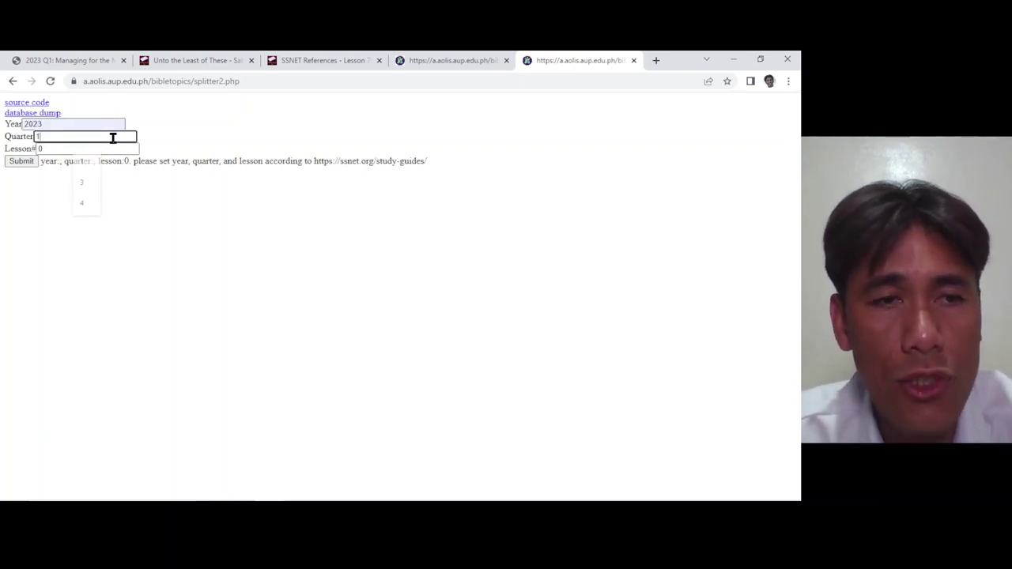
{"action": "key", "text": "Return"}
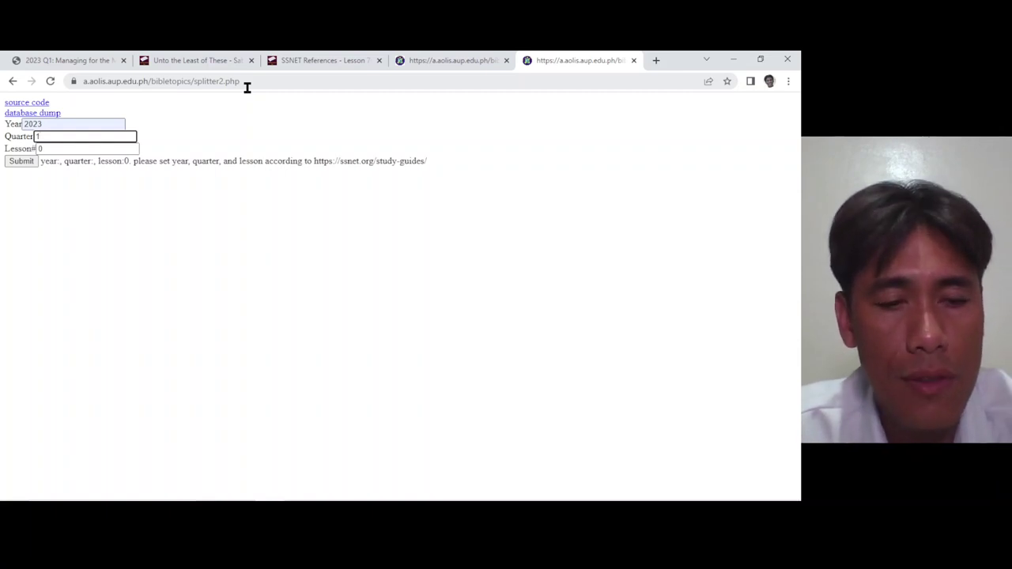
{"action": "key", "text": "Tab"}
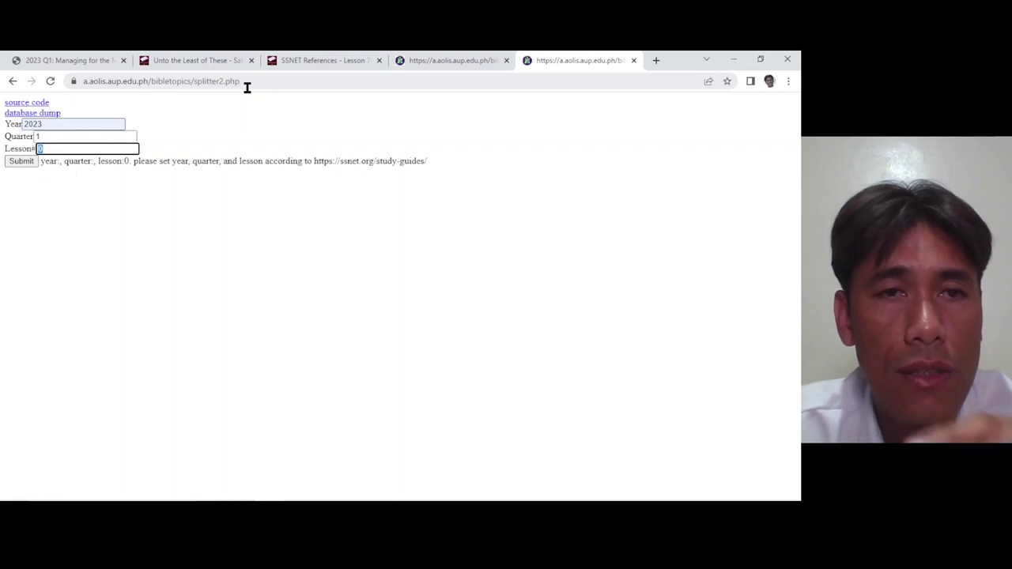
{"action": "left_click", "coordinate": [67, 58]}
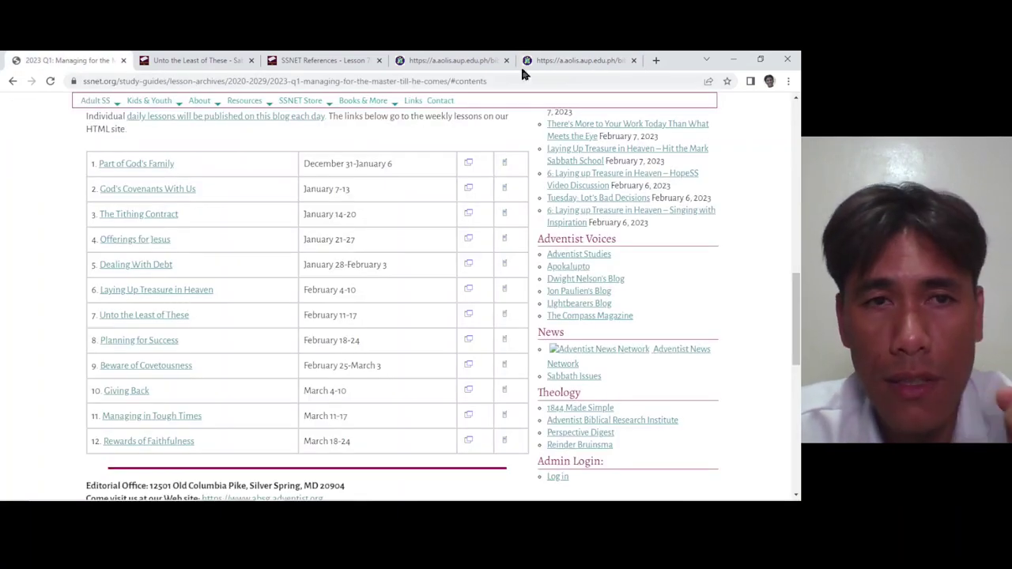
{"action": "left_click", "coordinate": [542, 63]}
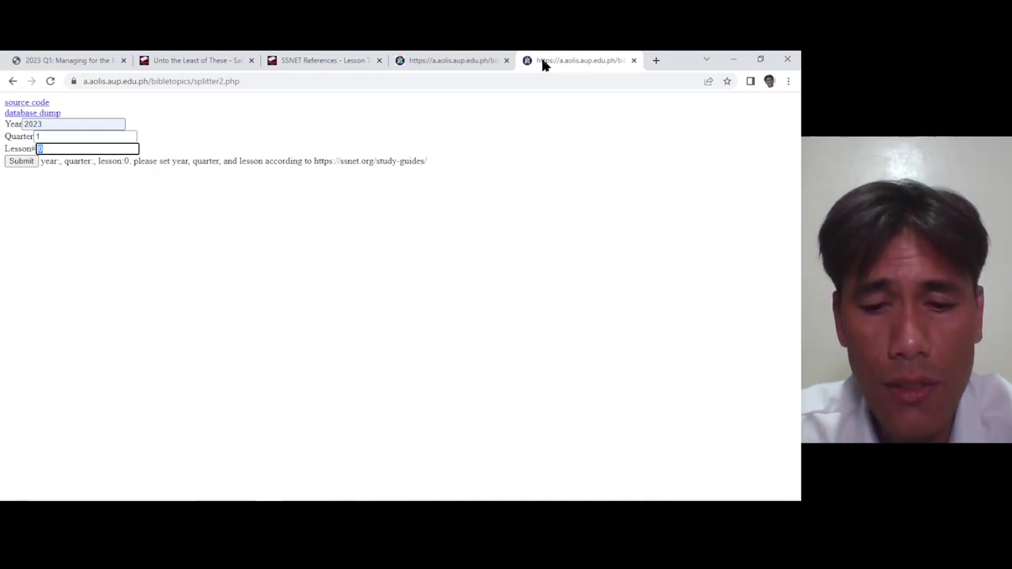
{"action": "type", "text": "7"}
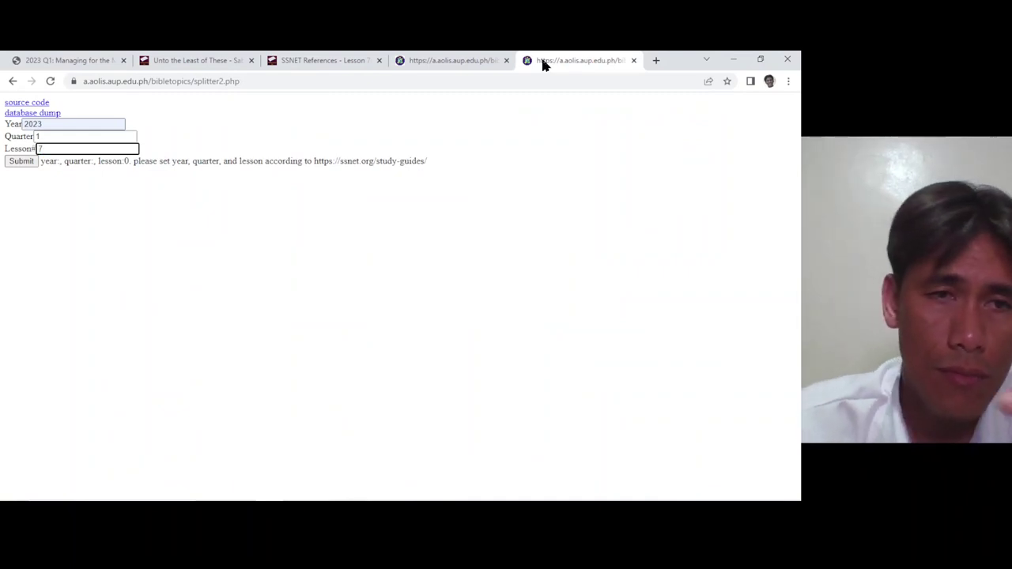
{"action": "left_click", "coordinate": [26, 165]}
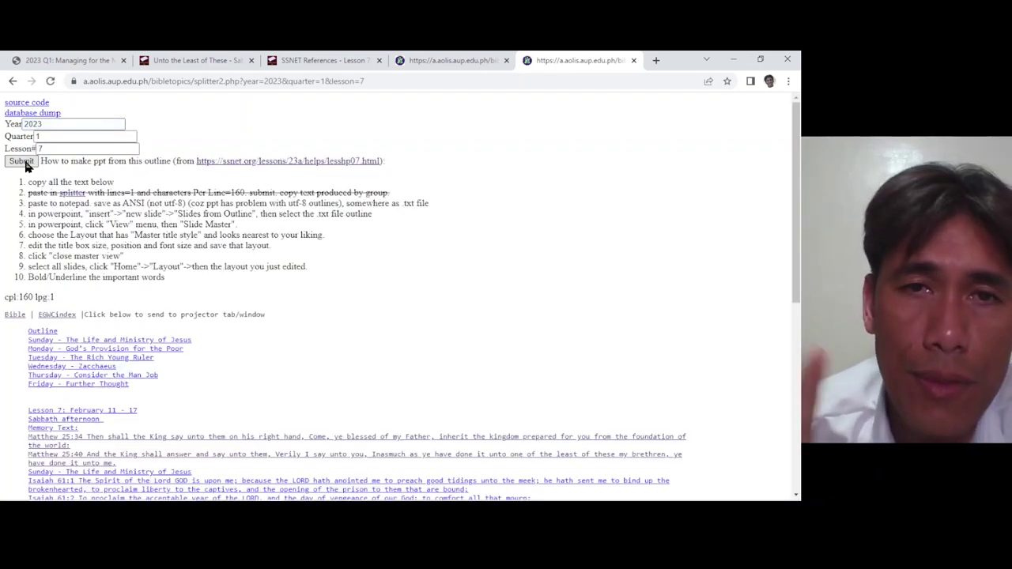
Step: Review the verse list, then select the Outline through Friday – Further Thought lines
{"action": "scroll", "coordinate": [166, 244], "scroll_direction": "down", "scroll_amount": 3}
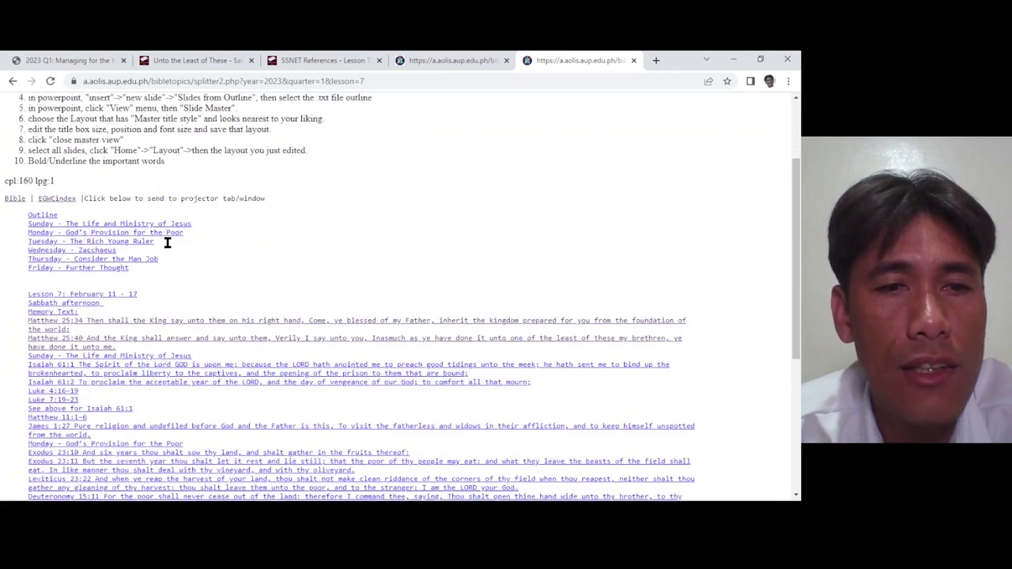
{"action": "scroll", "coordinate": [167, 248], "scroll_direction": "down", "scroll_amount": 2}
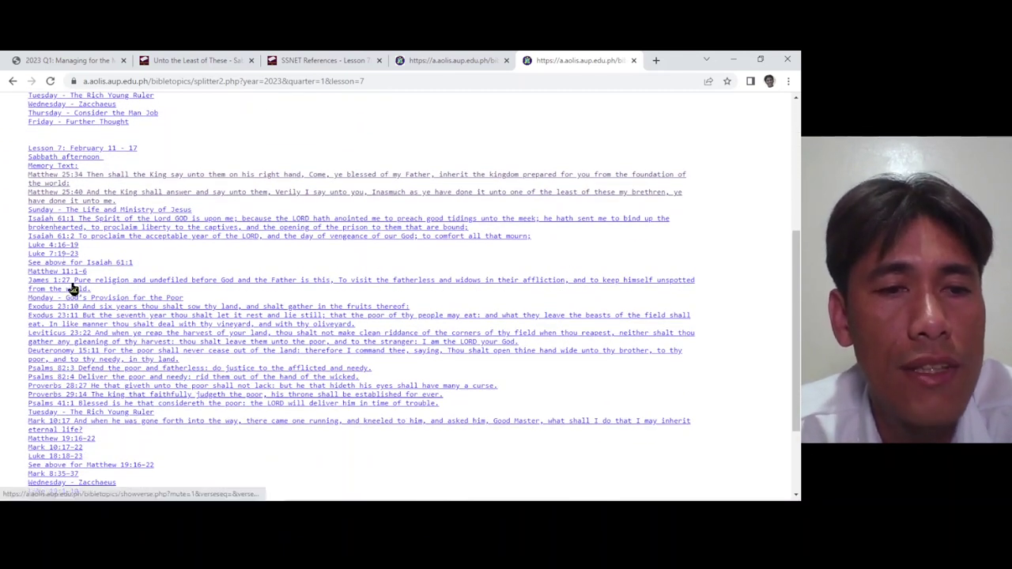
{"action": "scroll", "coordinate": [71, 289], "scroll_direction": "down", "scroll_amount": 1}
{"action": "scroll", "coordinate": [71, 290], "scroll_direction": "down", "scroll_amount": 2}
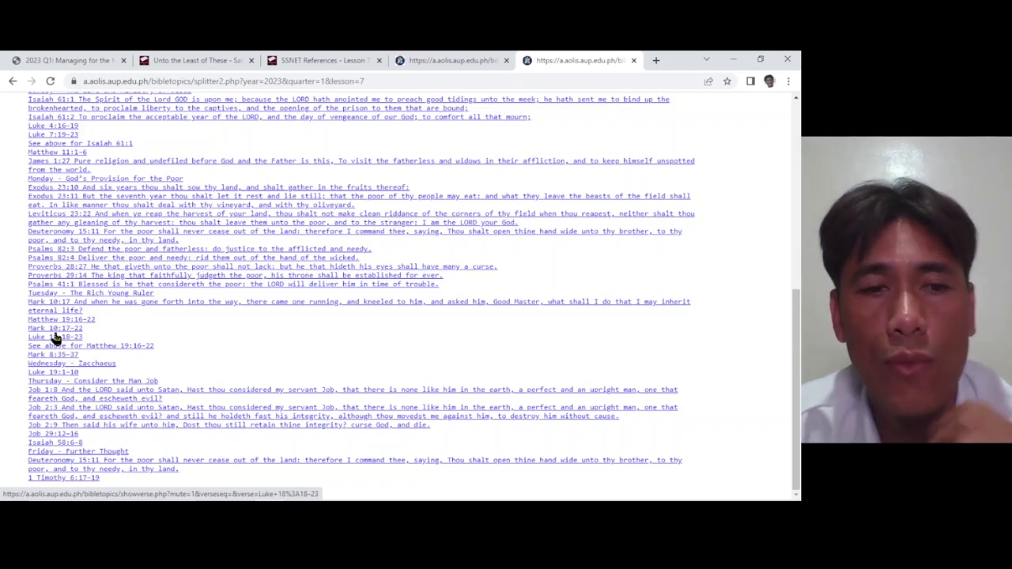
{"action": "scroll", "coordinate": [55, 338], "scroll_direction": "up", "scroll_amount": 15}
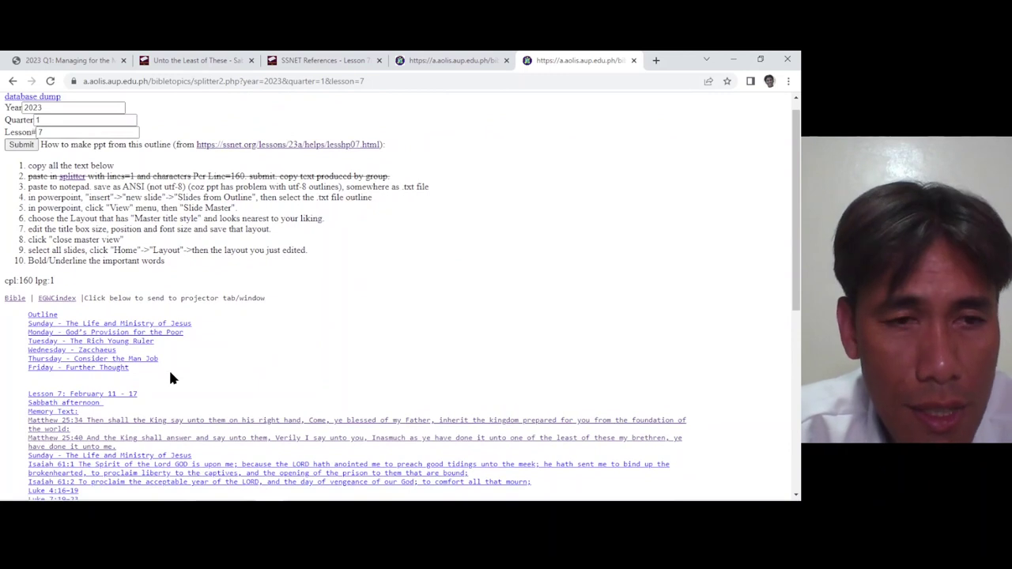
{"action": "left_click_drag", "start_coordinate": [133, 369], "coordinate": [68, 350]}
{"action": "left_click_drag", "start_coordinate": [34, 326], "coordinate": [26, 320]}
{"action": "key", "text": "ctrl+c"}
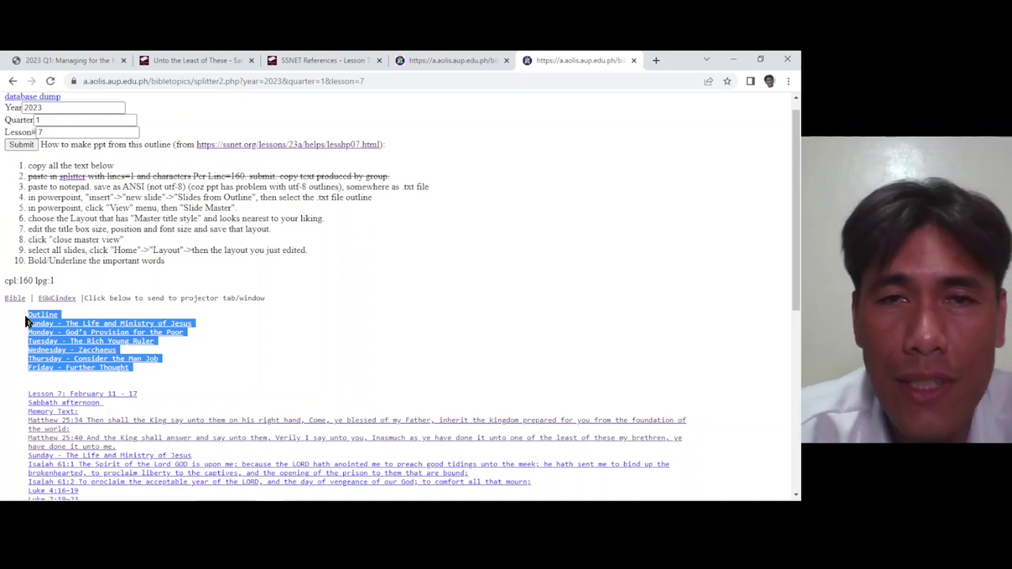
Step: Insert the copied Outline and Sunday–Friday day titles at the top of the splitter's lesson text
{"action": "left_click", "coordinate": [457, 57]}
{"action": "left_click", "coordinate": [147, 168]}
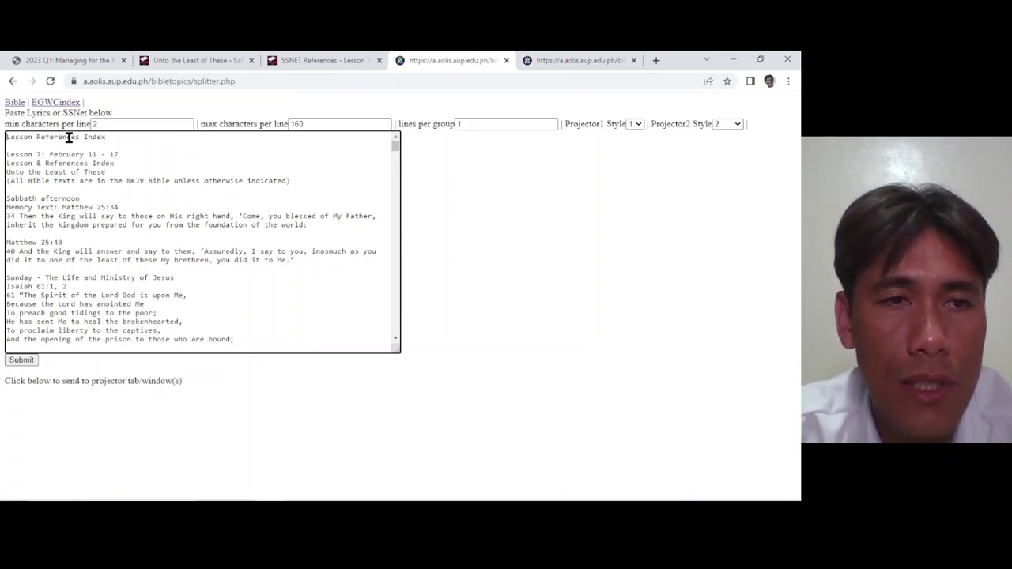
{"action": "key", "text": "ctrl+Home"}
{"action": "key", "text": "Return"}
{"action": "key", "text": "Return"}
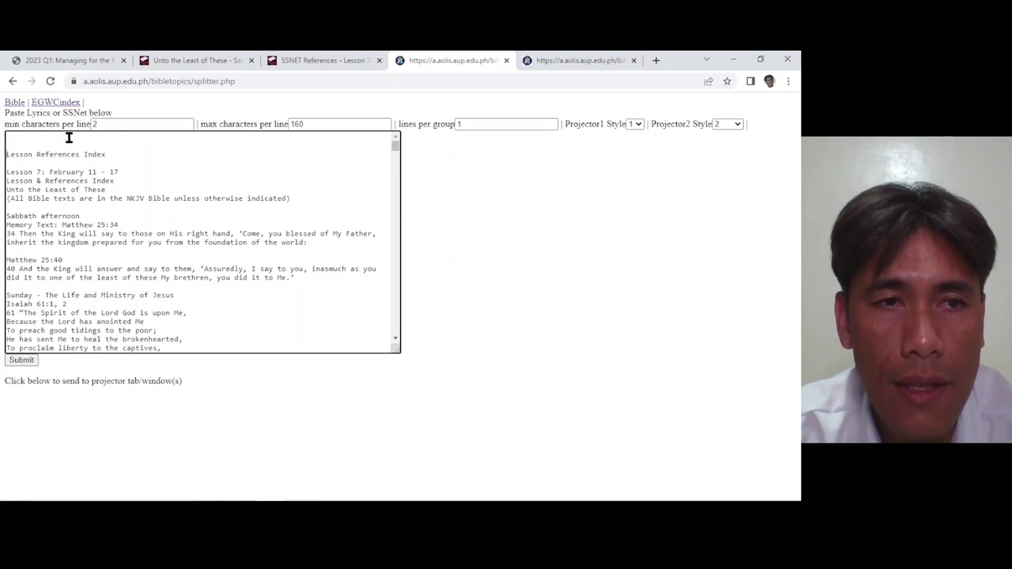
{"action": "key", "text": "ctrl+v"}
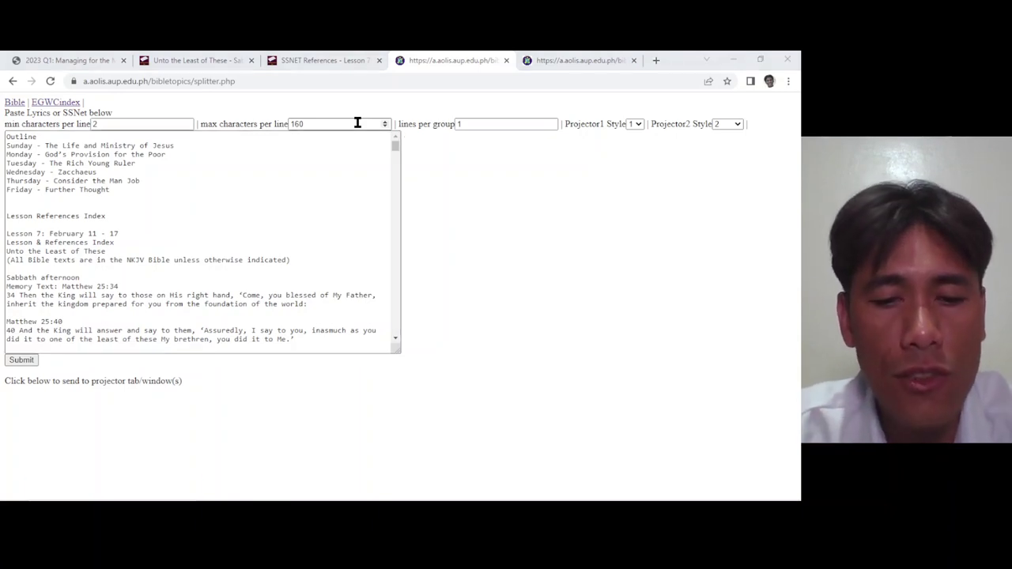
{"action": "key", "text": "super"}
{"action": "type", "text": "po"}
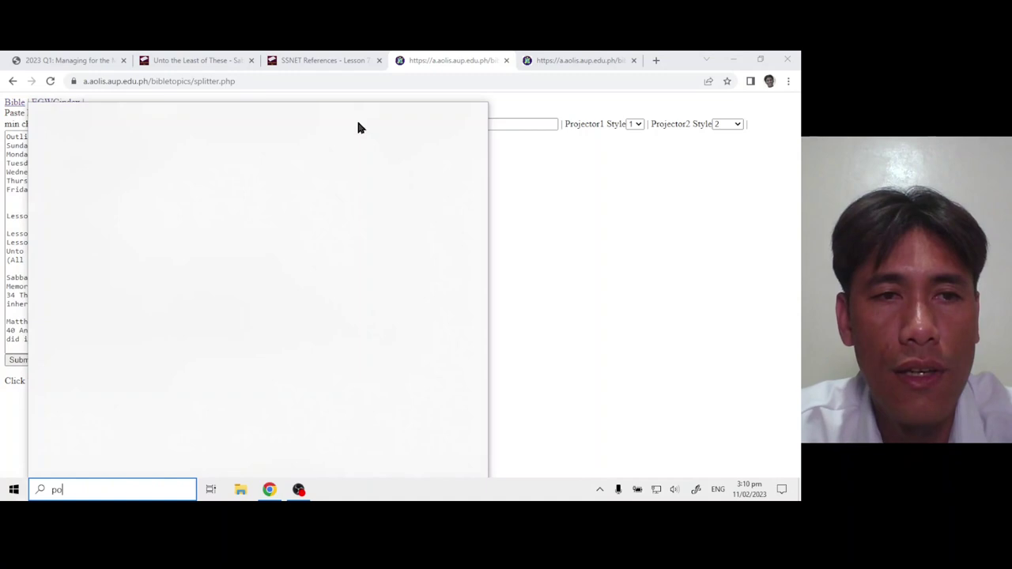
{"action": "type", "text": "w"}
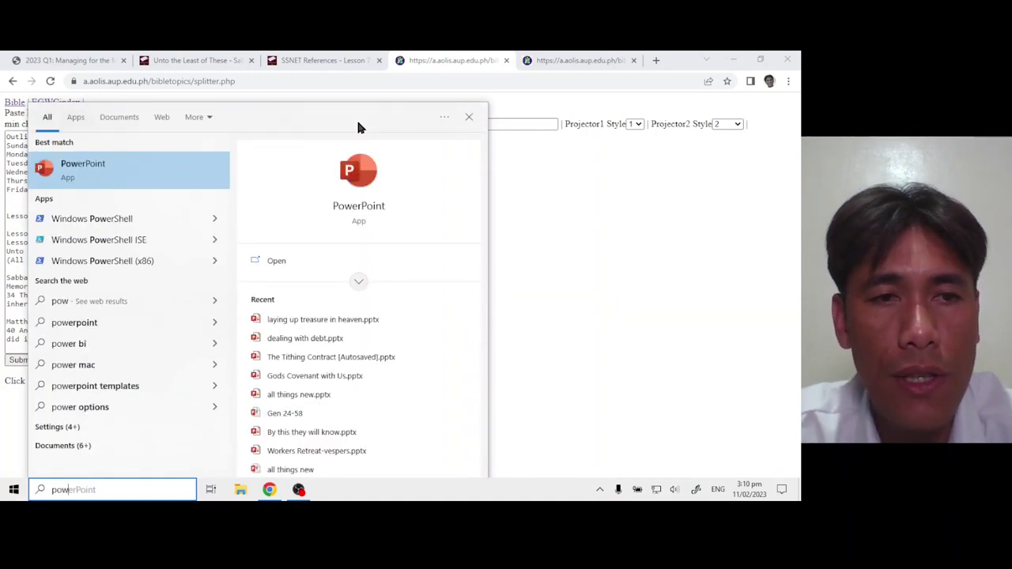
Step: Launch PowerPoint and start a new blank presentation, Presentation1
{"action": "key", "text": "Escape"}
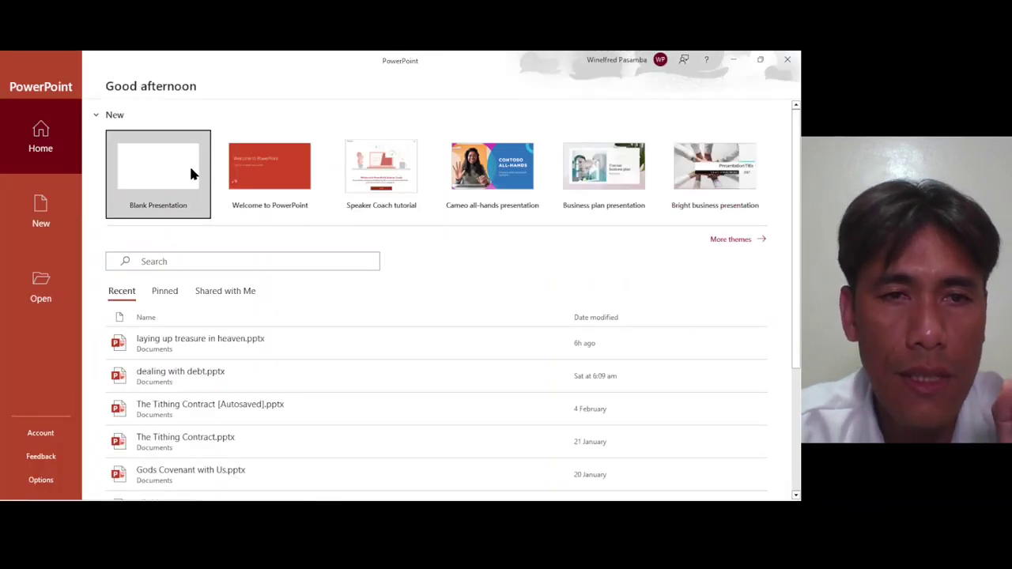
{"action": "left_click", "coordinate": [190, 174]}
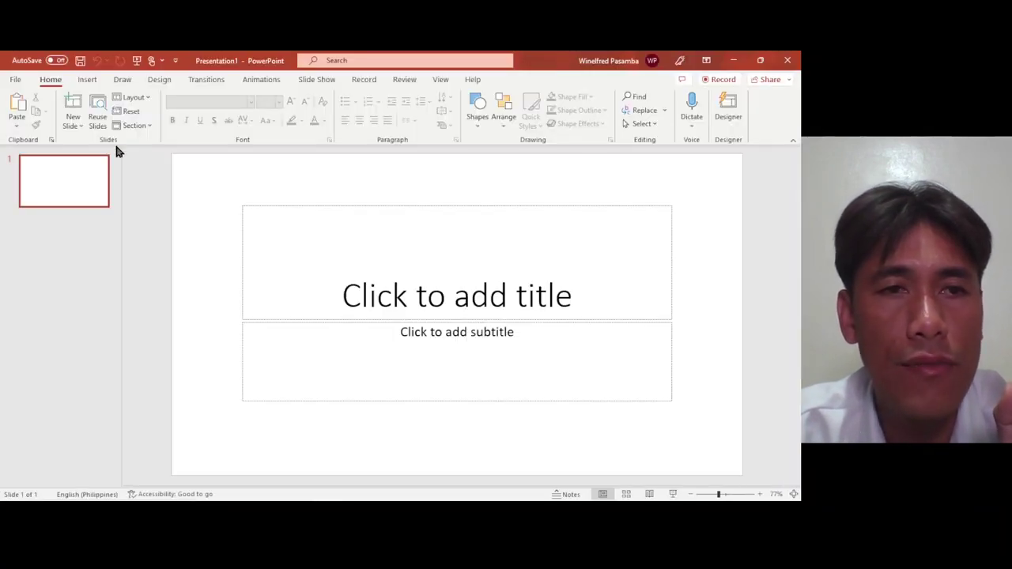
Step: Insert slides from the 'laying up treasure in heaven.txt' outline and dismiss the outline-too-long warning
{"action": "left_click", "coordinate": [78, 130]}
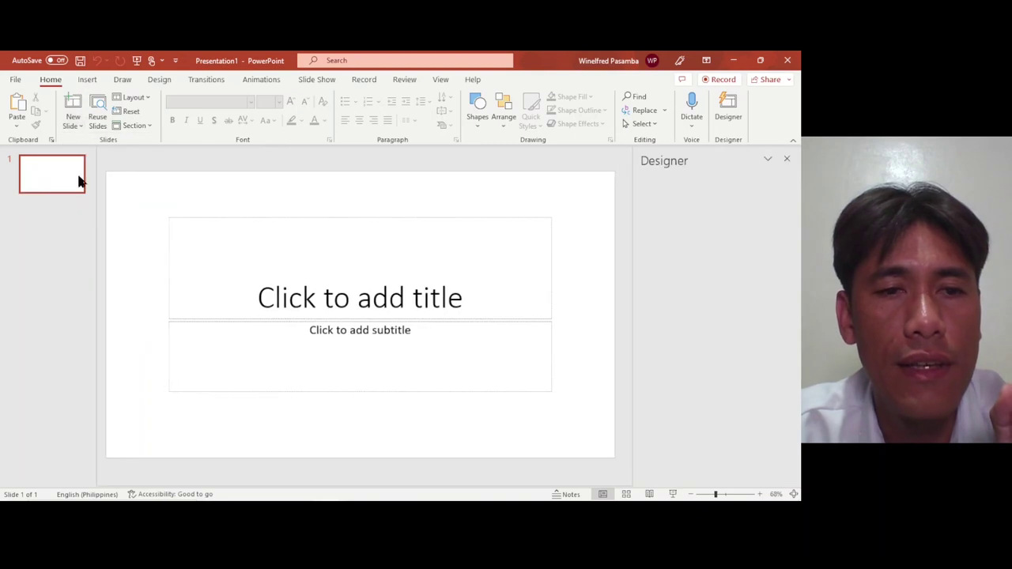
{"action": "left_click", "coordinate": [79, 123]}
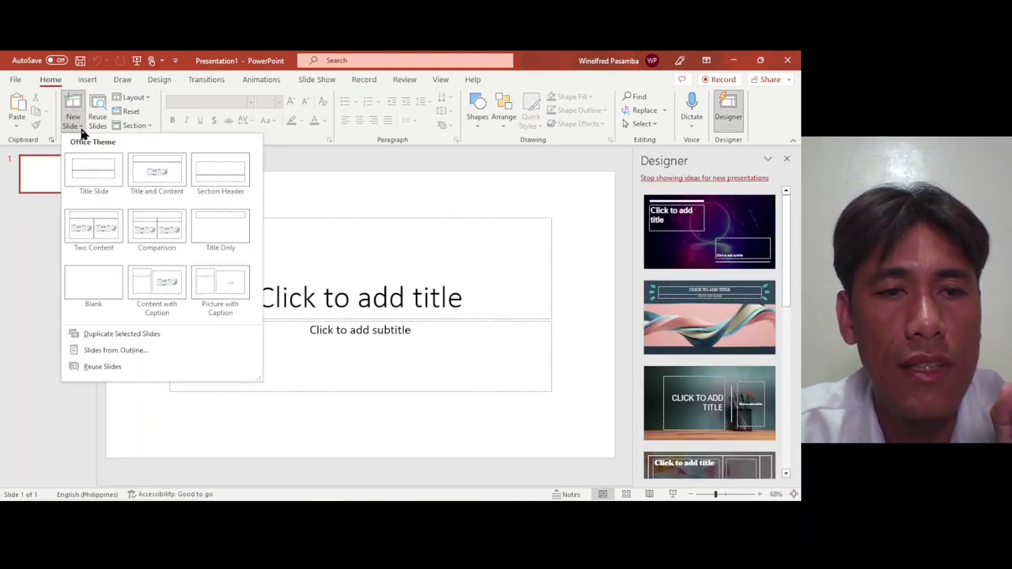
{"action": "left_click", "coordinate": [143, 356]}
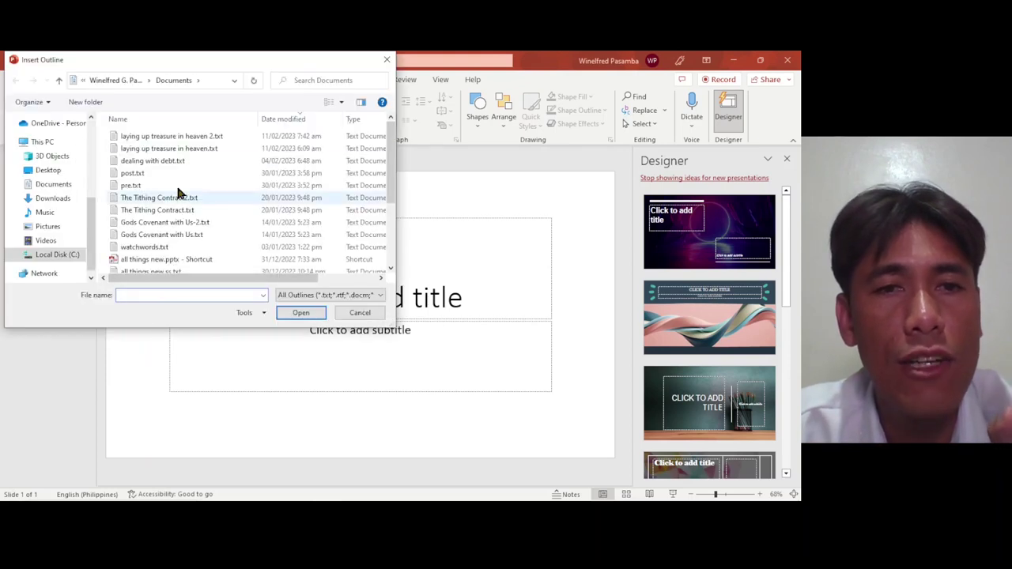
{"action": "left_click", "coordinate": [188, 150]}
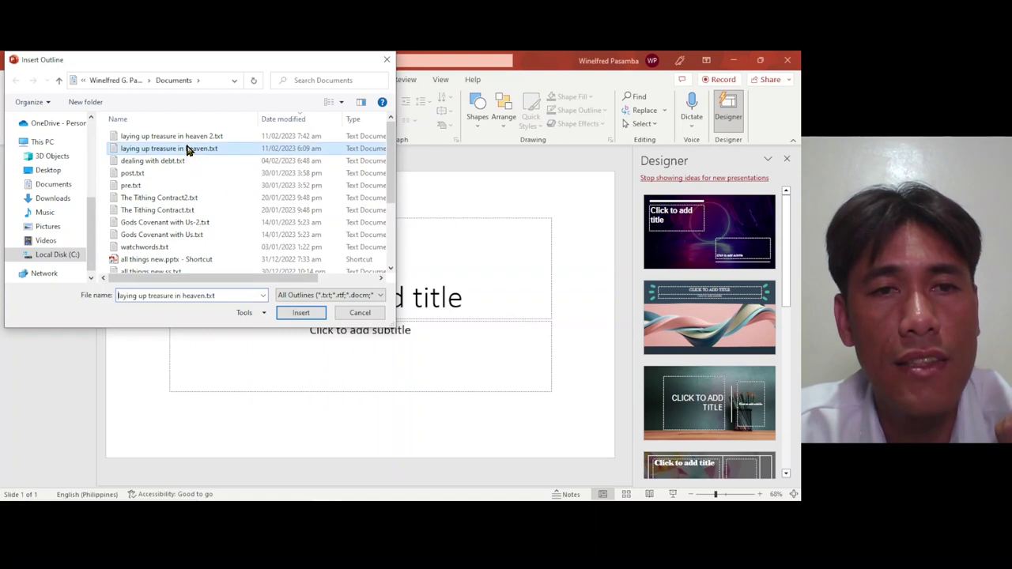
{"action": "left_click", "coordinate": [303, 313]}
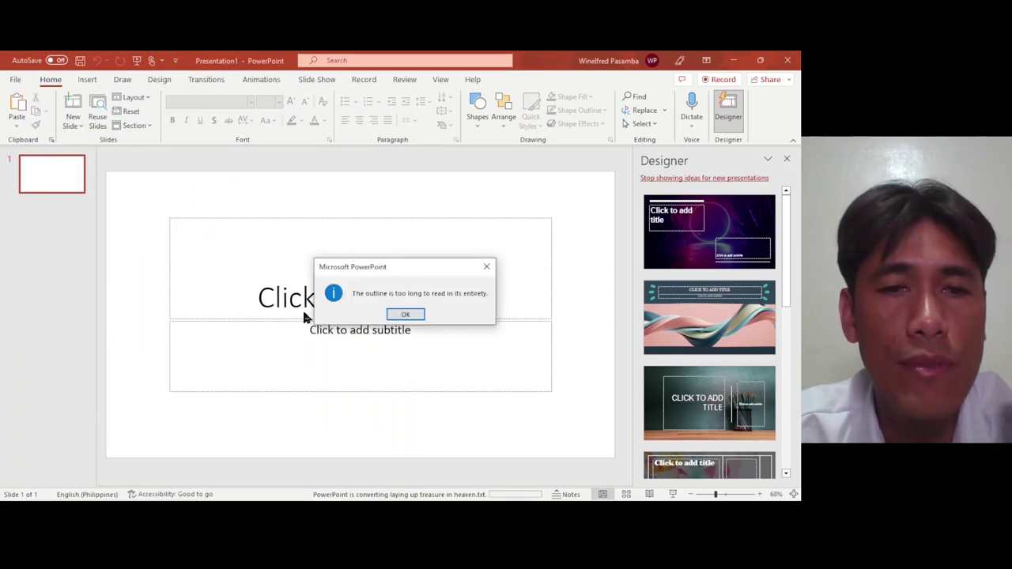
{"action": "left_click", "coordinate": [395, 315]}
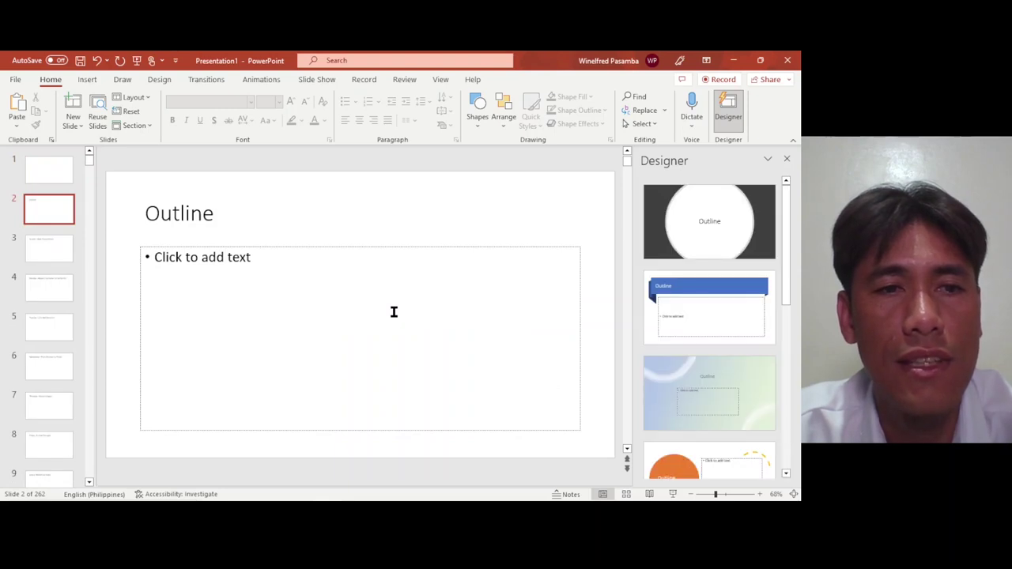
Step: Review the generated slides, then open 'laying up treasure in heaven.pptx' from the File start page
{"action": "left_click", "coordinate": [51, 252]}
{"action": "key", "text": "Down"}
{"action": "key", "text": "Down"}
{"action": "key", "text": "Down"}
{"action": "key", "text": "Down"}
{"action": "key", "text": "Down"}
{"action": "key", "text": "Down"}
{"action": "key", "text": "Down"}
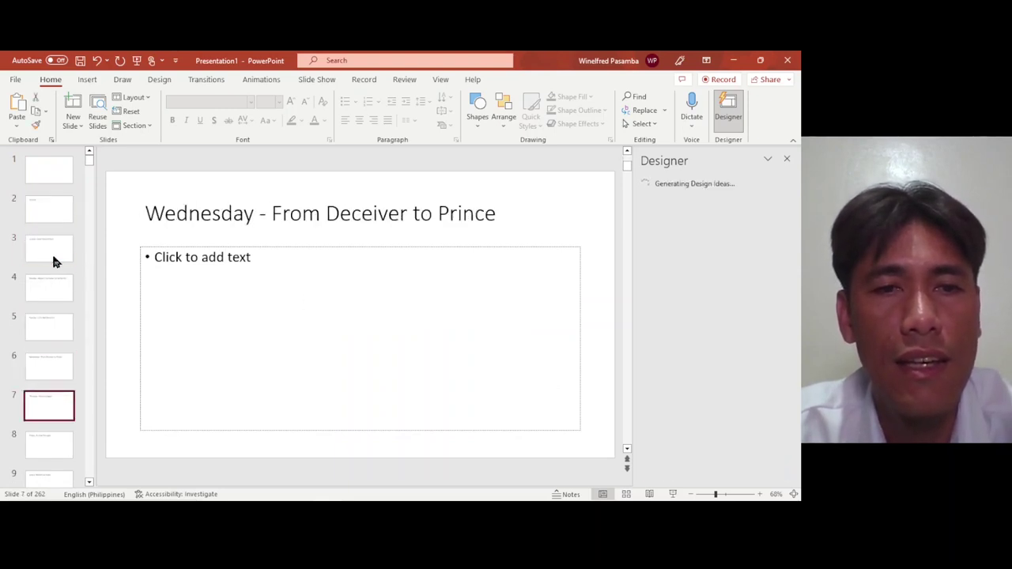
{"action": "key", "text": "Up"}
{"action": "key", "text": "Up"}
{"action": "key", "text": "Up"}
{"action": "key", "text": "Up"}
{"action": "key", "text": "Up"}
{"action": "key", "text": "Up"}
{"action": "key", "text": "Up"}
{"action": "key", "text": "Up"}
{"action": "key", "text": "Up"}
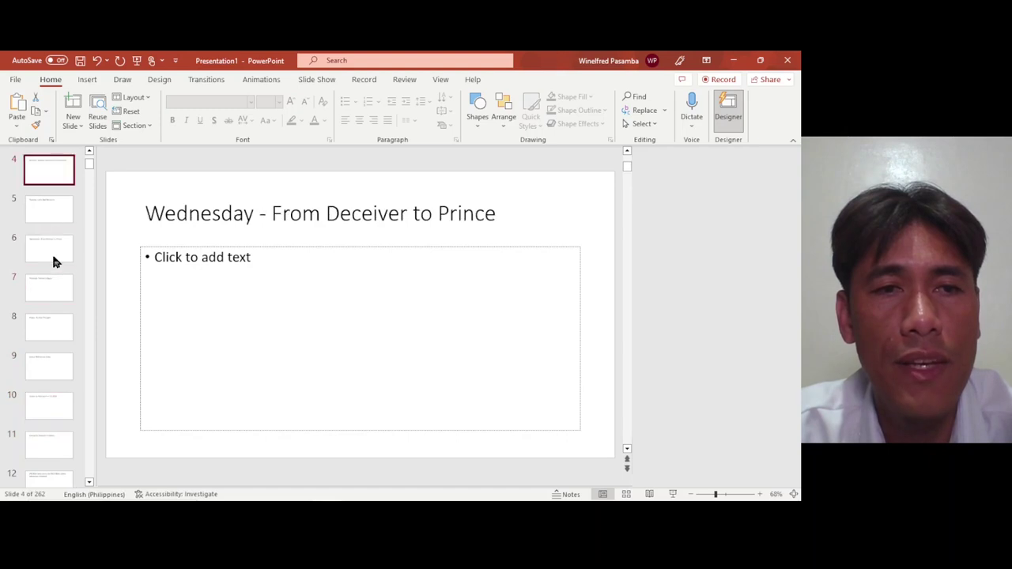
{"action": "left_click", "coordinate": [143, 98]}
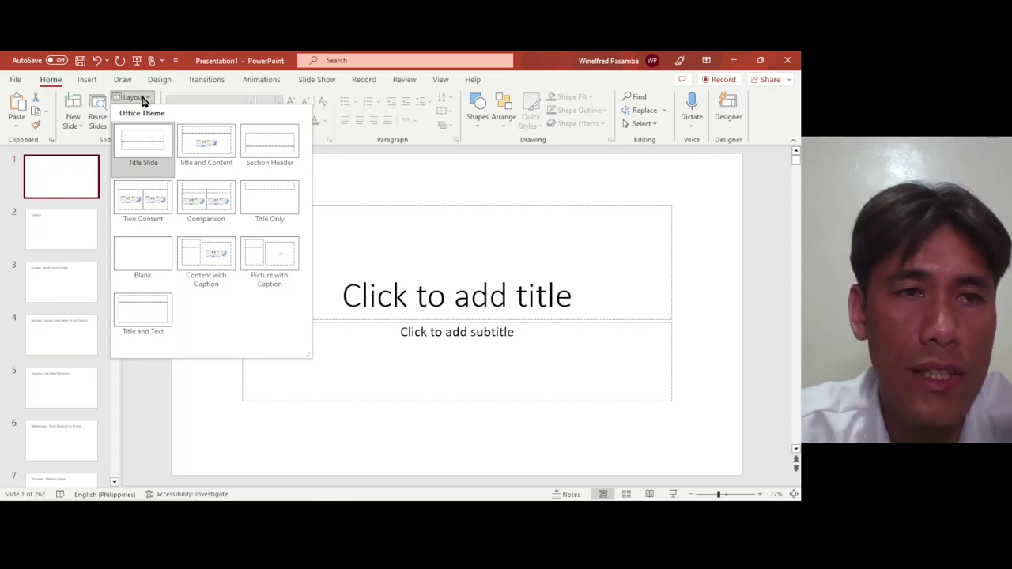
{"action": "left_click", "coordinate": [15, 80]}
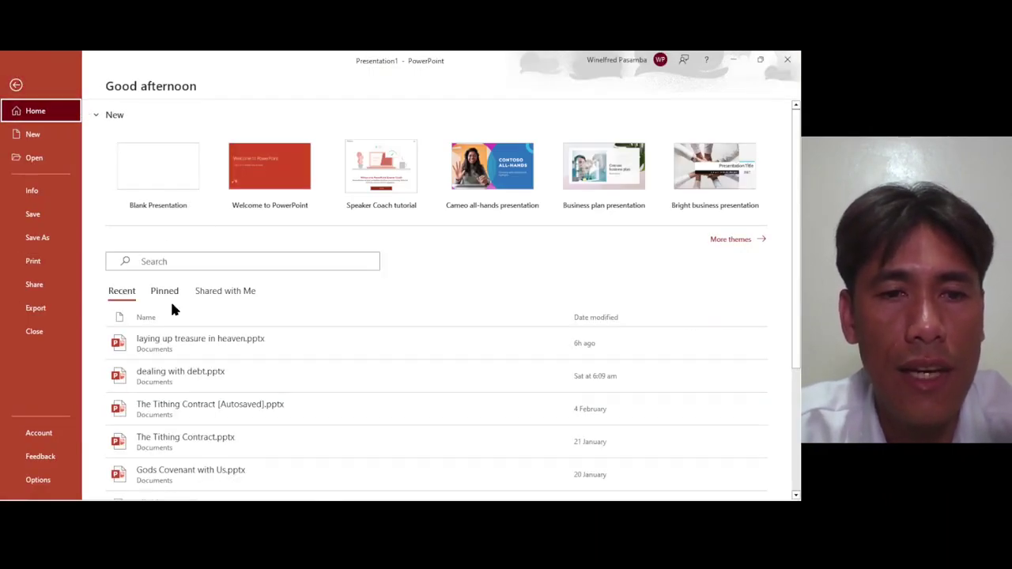
{"action": "left_click", "coordinate": [189, 336]}
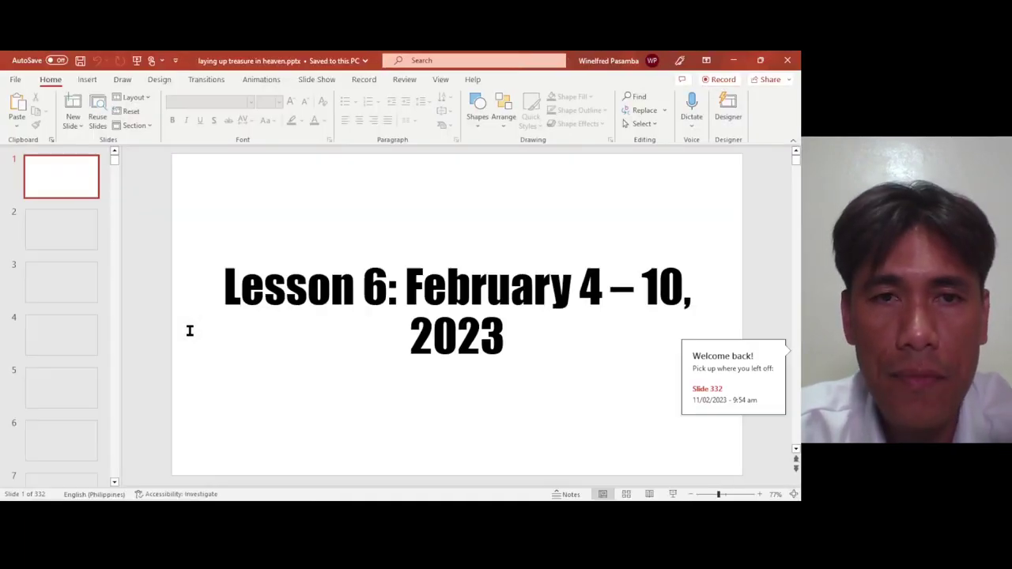
Step: Select all slides and save the deck as a copy named 'unto the least of these'
{"action": "left_click", "coordinate": [91, 233]}
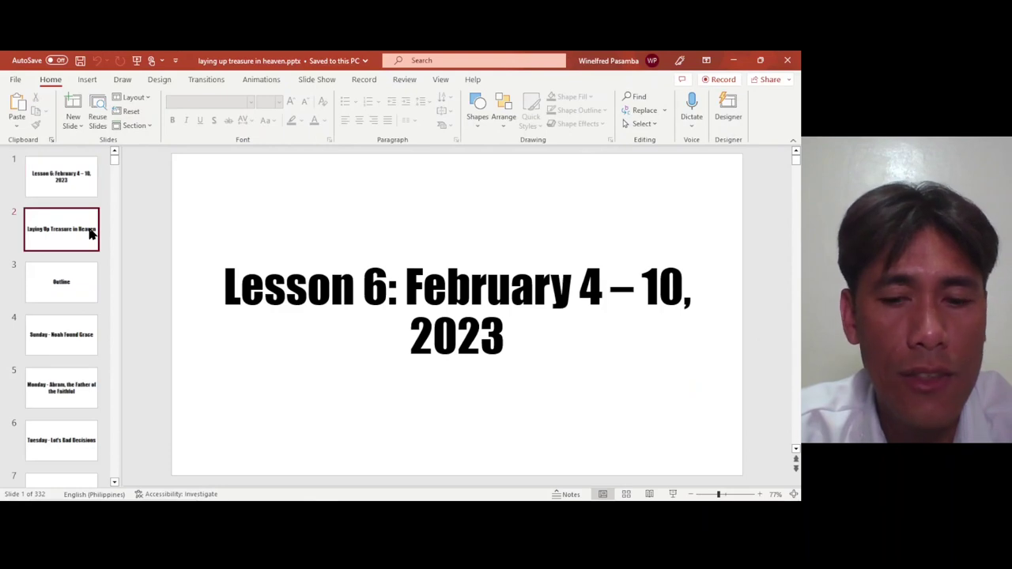
{"action": "key", "text": "ctrl+a"}
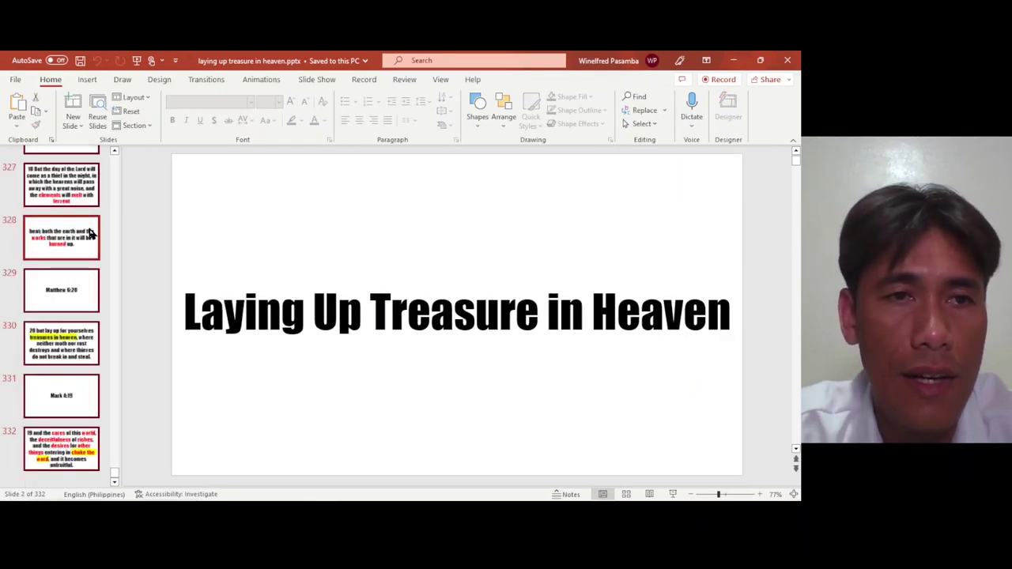
{"action": "left_click", "coordinate": [16, 80]}
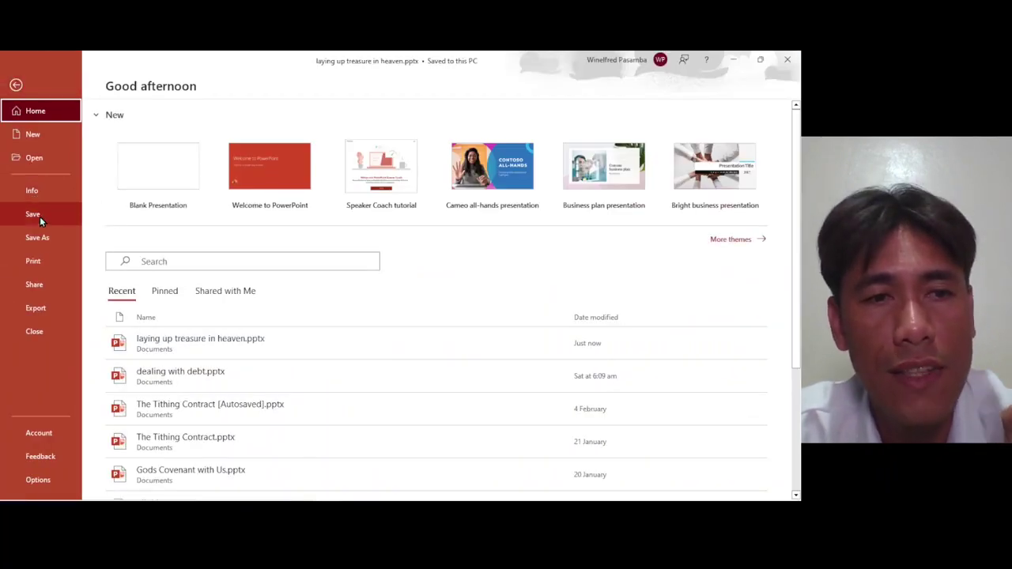
{"action": "left_click", "coordinate": [43, 237]}
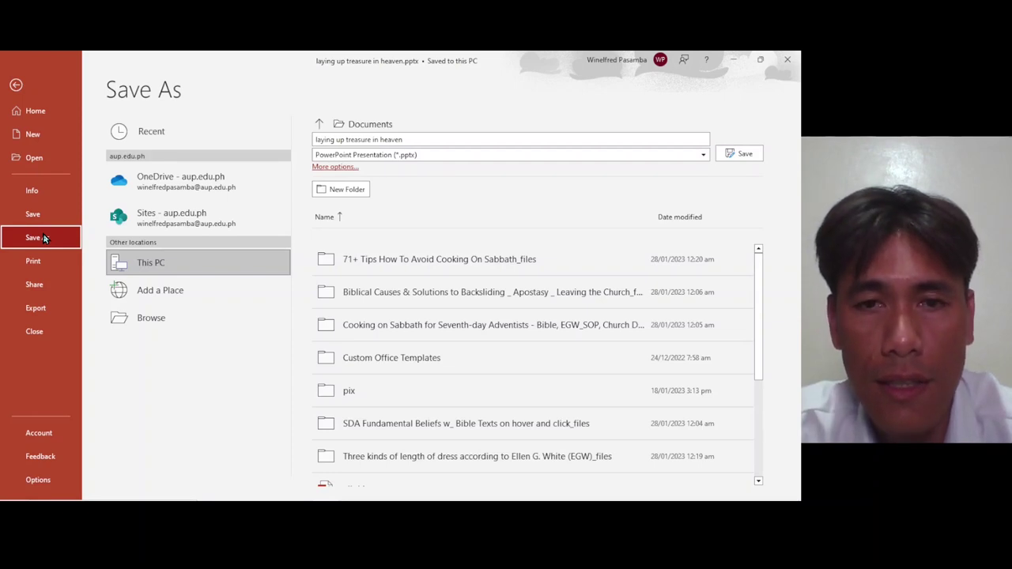
{"action": "key", "text": "alt+Tab"}
{"action": "key", "text": "alt+Tab"}
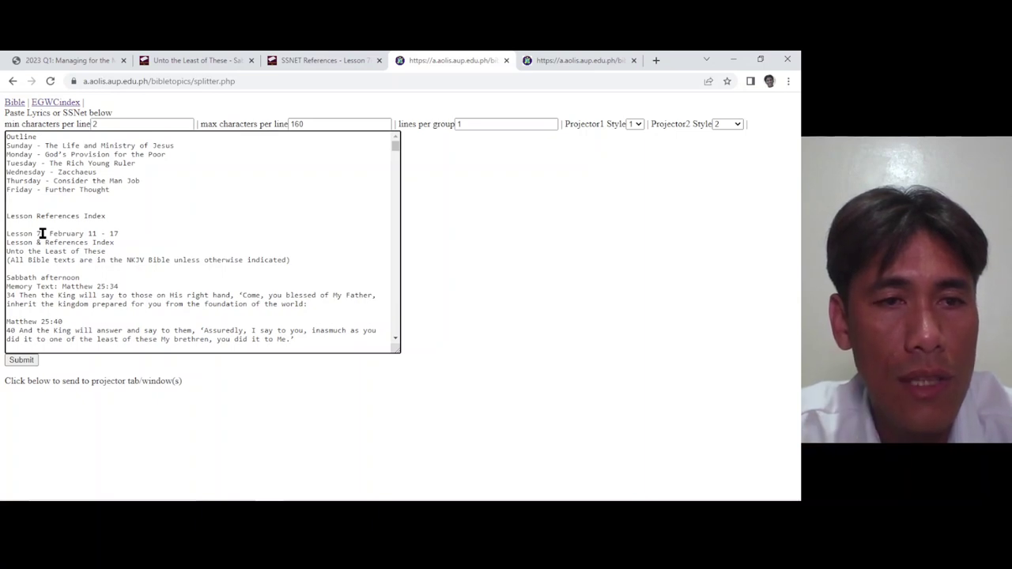
{"action": "key", "text": "alt+Tab"}
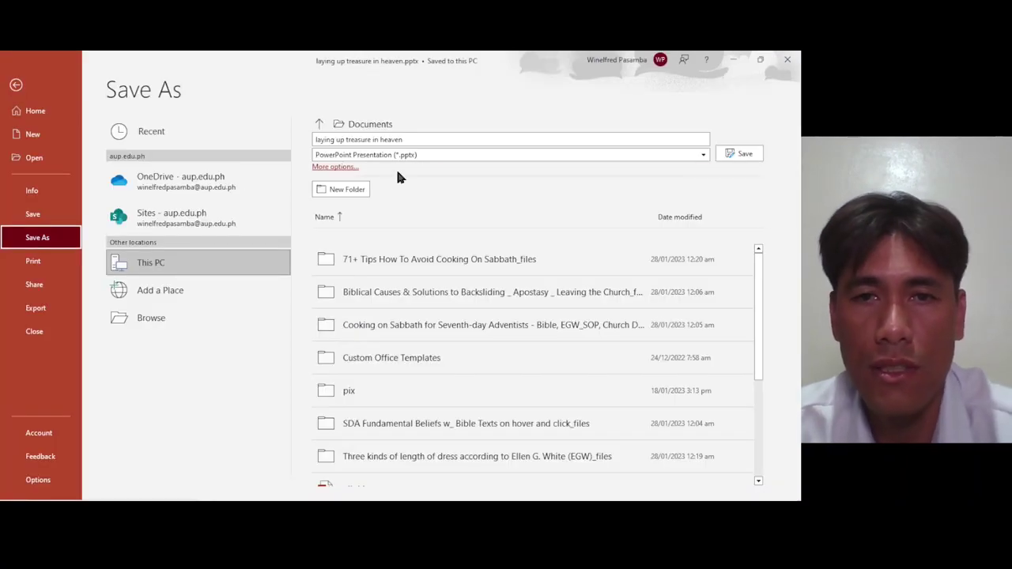
{"action": "left_click", "coordinate": [440, 141]}
{"action": "type", "text": "un"}
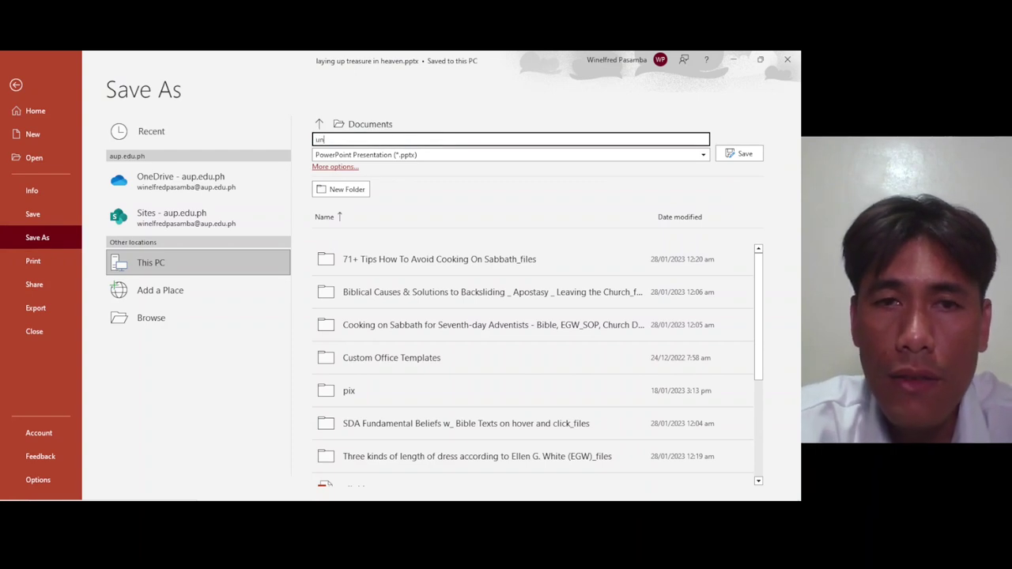
{"action": "type", "text": "to the least o"}
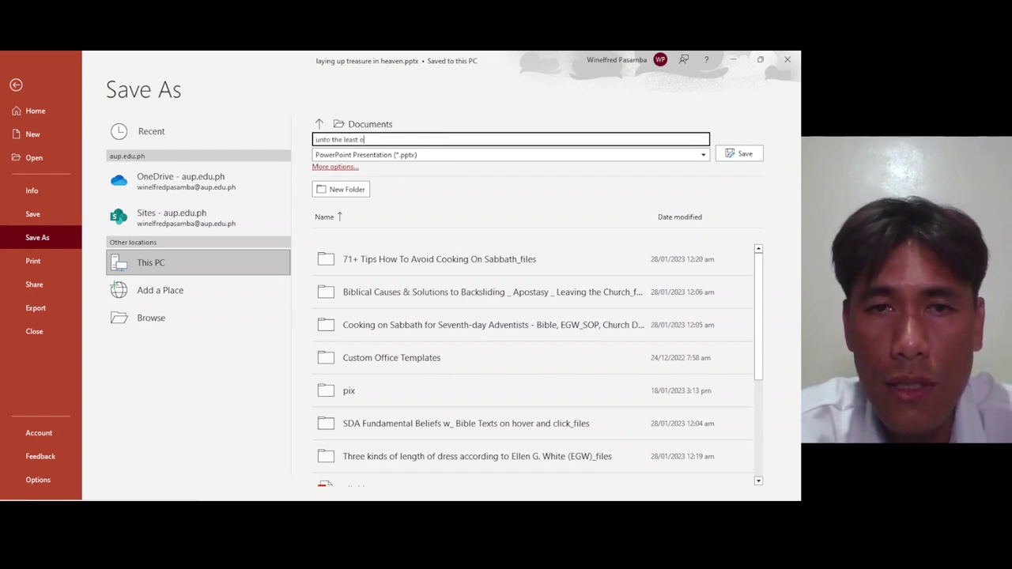
{"action": "type", "text": "f these"}
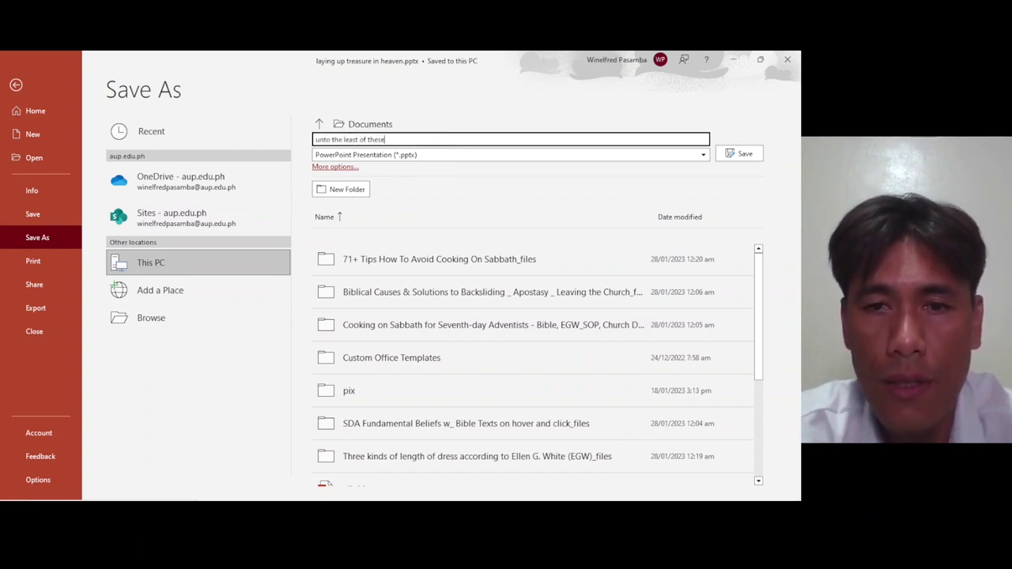
{"action": "key", "text": "Return"}
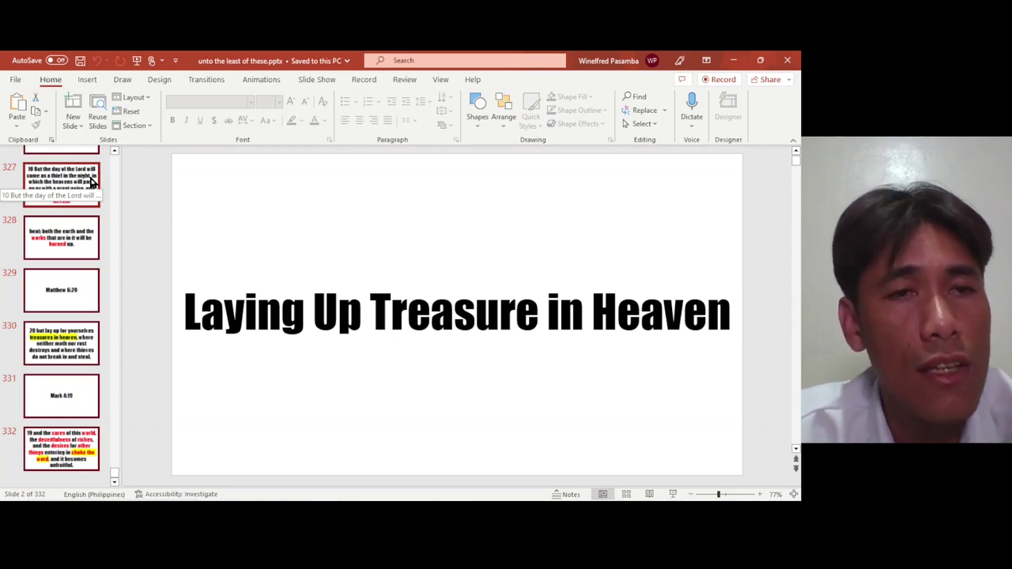
Step: Apply the 1_Title Only split layout to all slides, after briefly trying plain Title Only
{"action": "left_click", "coordinate": [146, 102]}
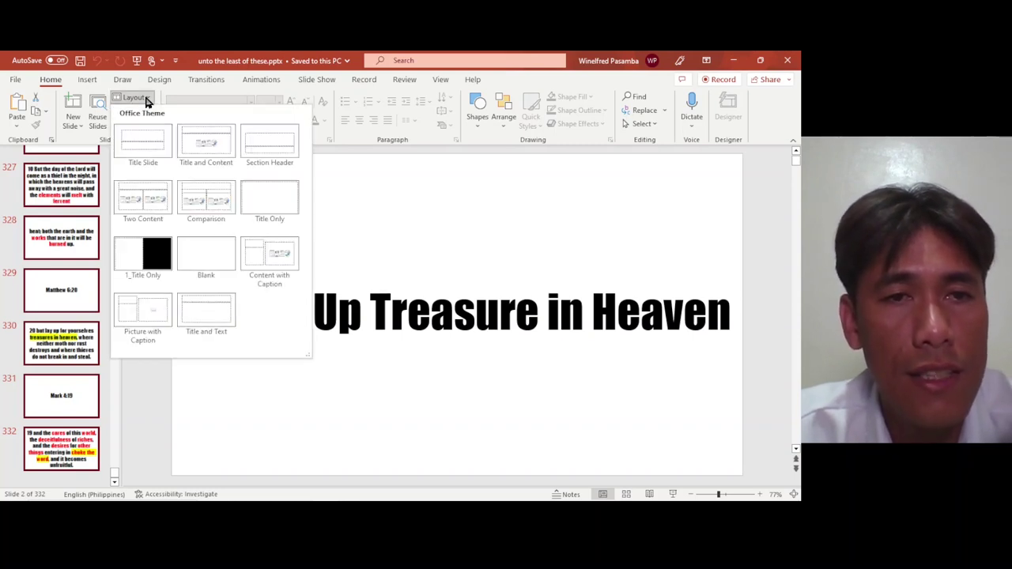
{"action": "left_click", "coordinate": [129, 240]}
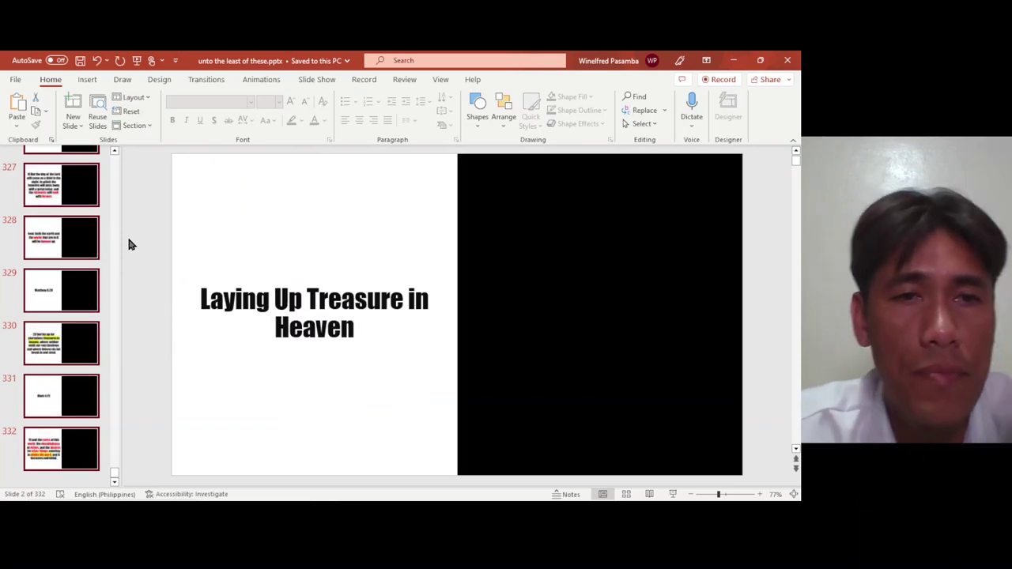
{"action": "left_click", "coordinate": [141, 99]}
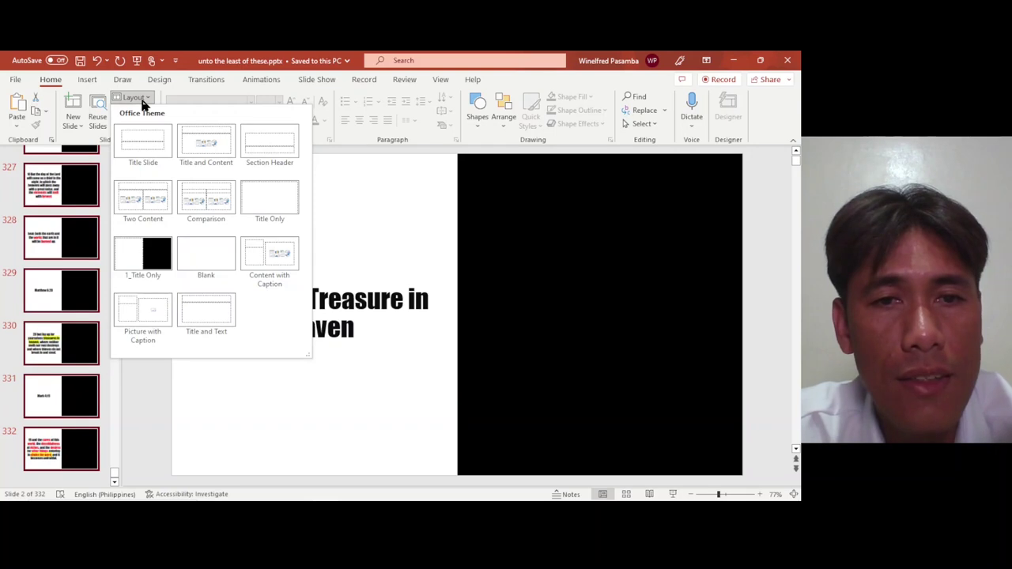
{"action": "left_click", "coordinate": [254, 188]}
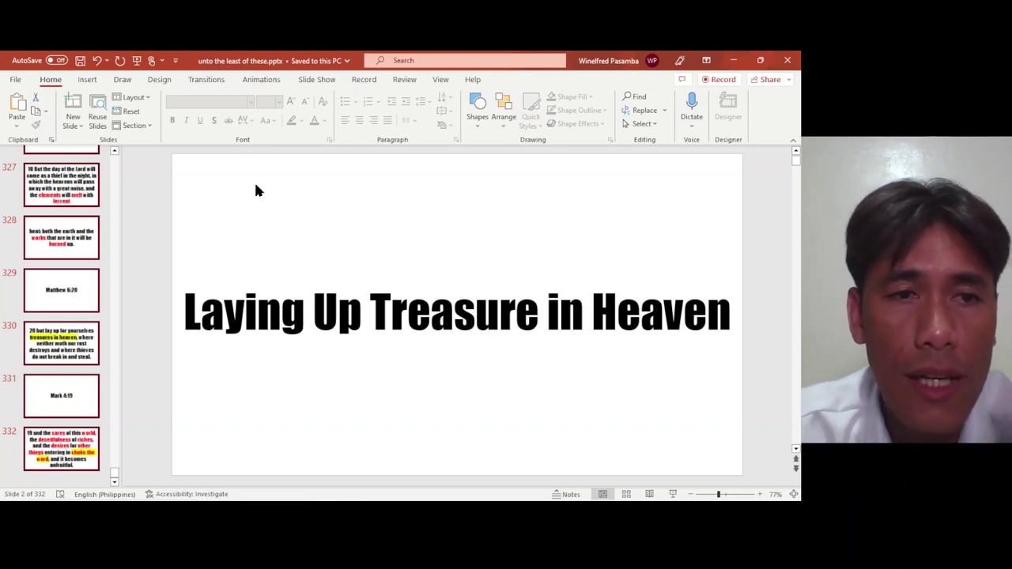
{"action": "left_click", "coordinate": [135, 97]}
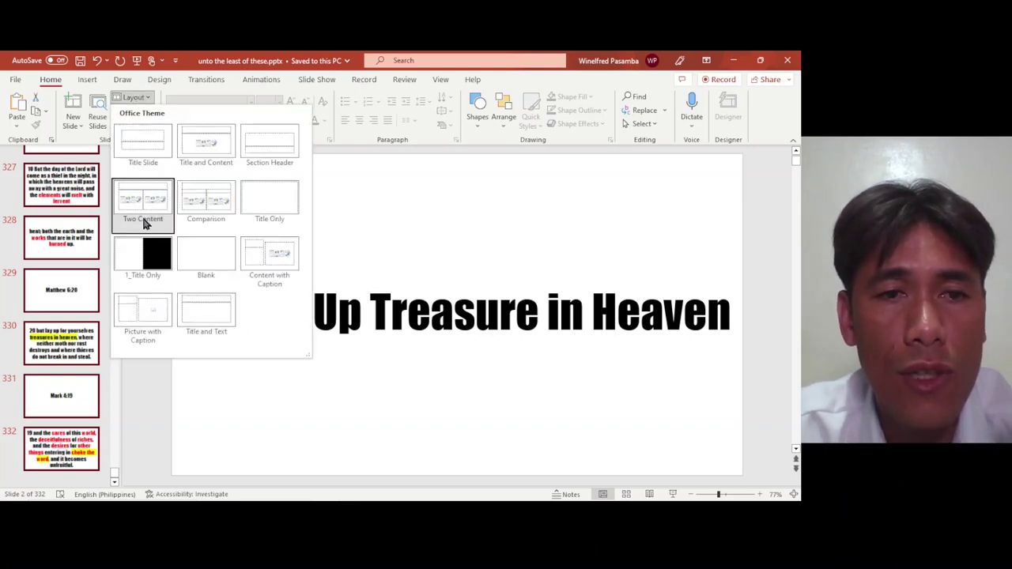
{"action": "left_click", "coordinate": [150, 266]}
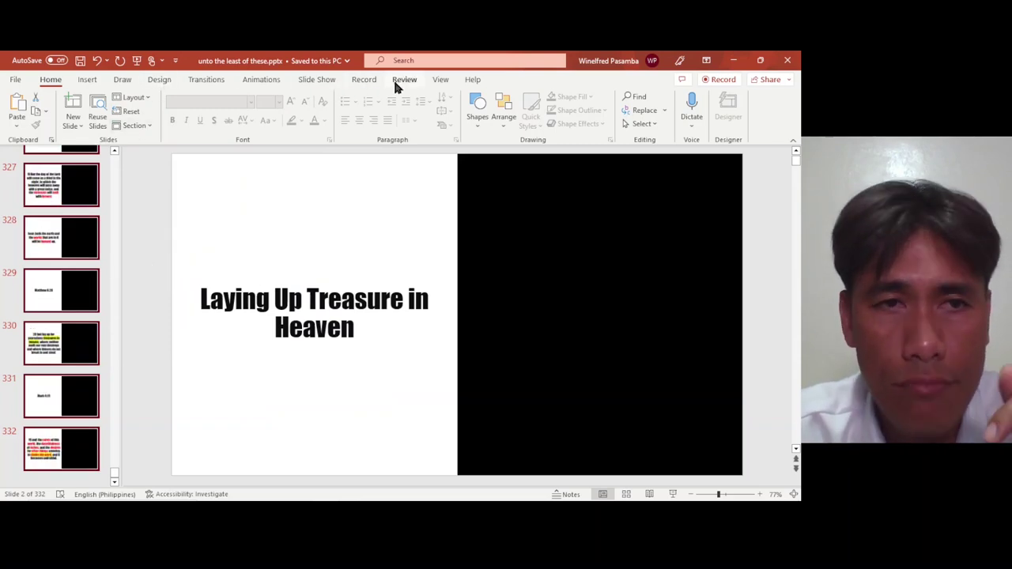
{"action": "left_click", "coordinate": [437, 82]}
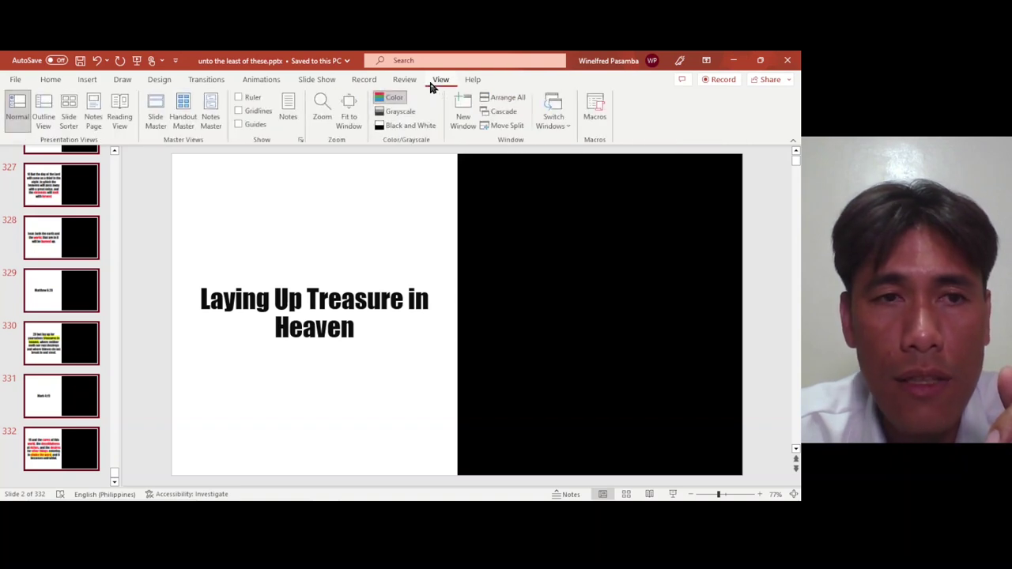
{"action": "left_click", "coordinate": [156, 119]}
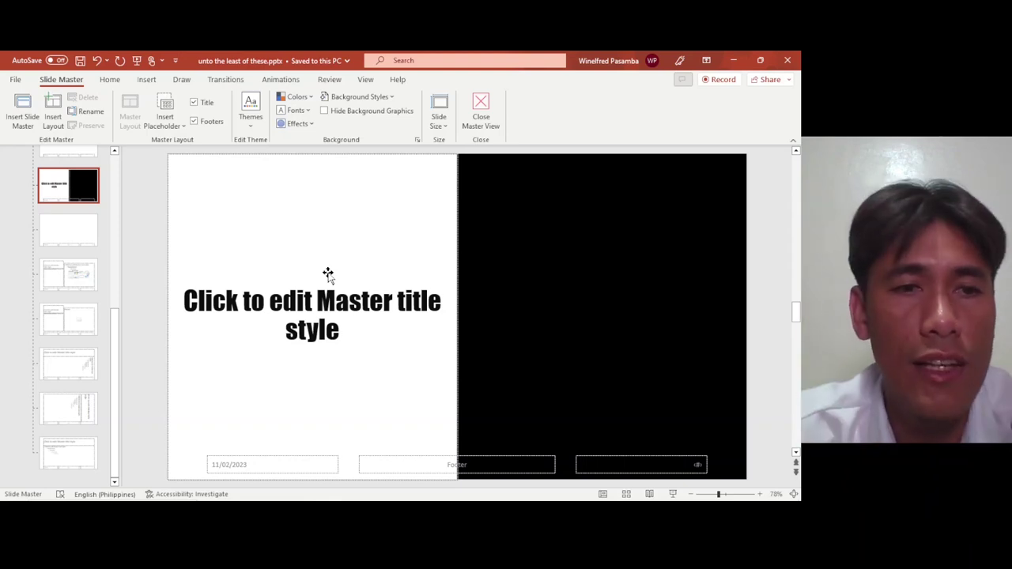
{"action": "scroll", "coordinate": [113, 205], "scroll_direction": "up", "scroll_amount": 5}
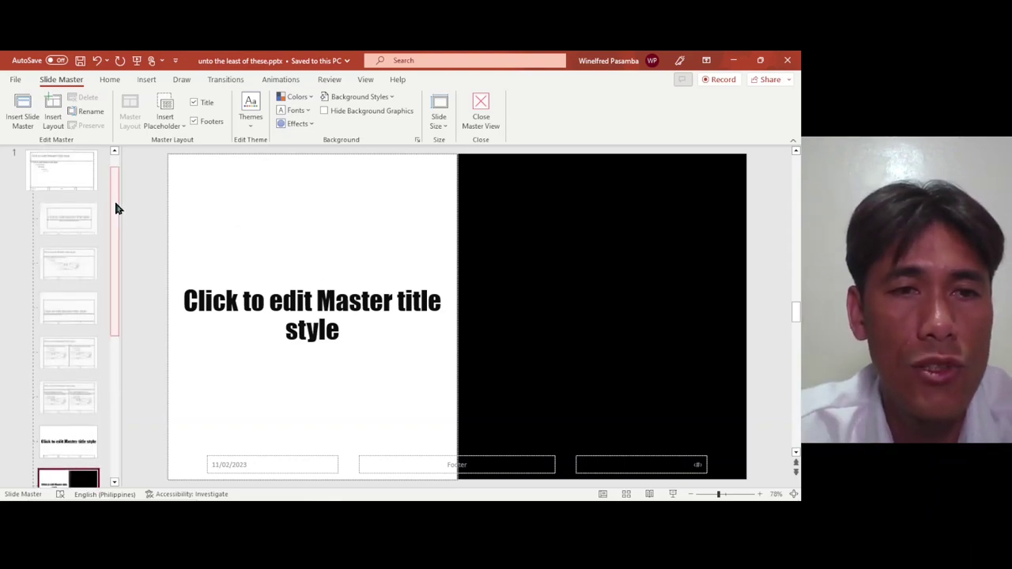
{"action": "mouse_move", "coordinate": [69, 498]}
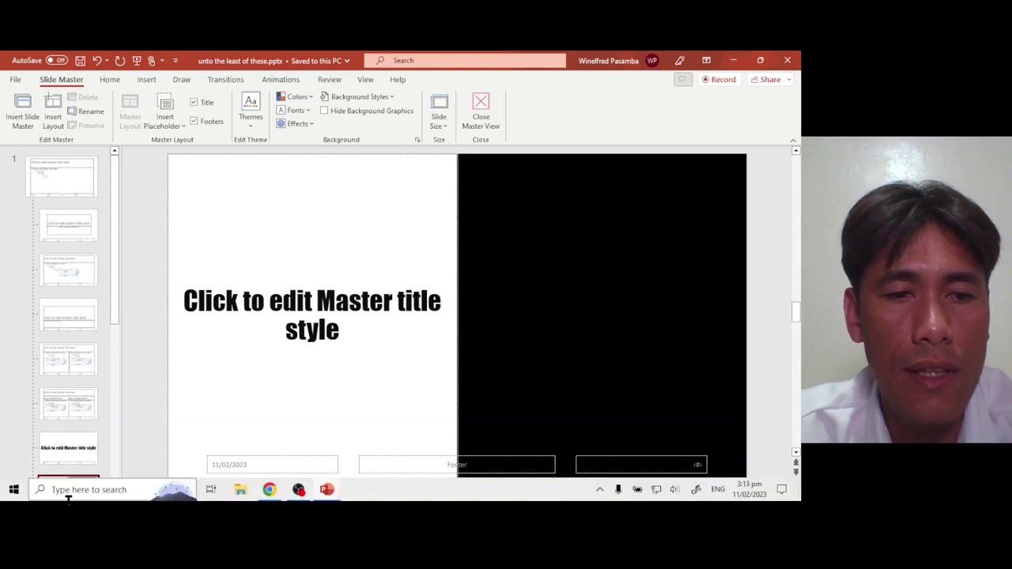
{"action": "left_click", "coordinate": [68, 445]}
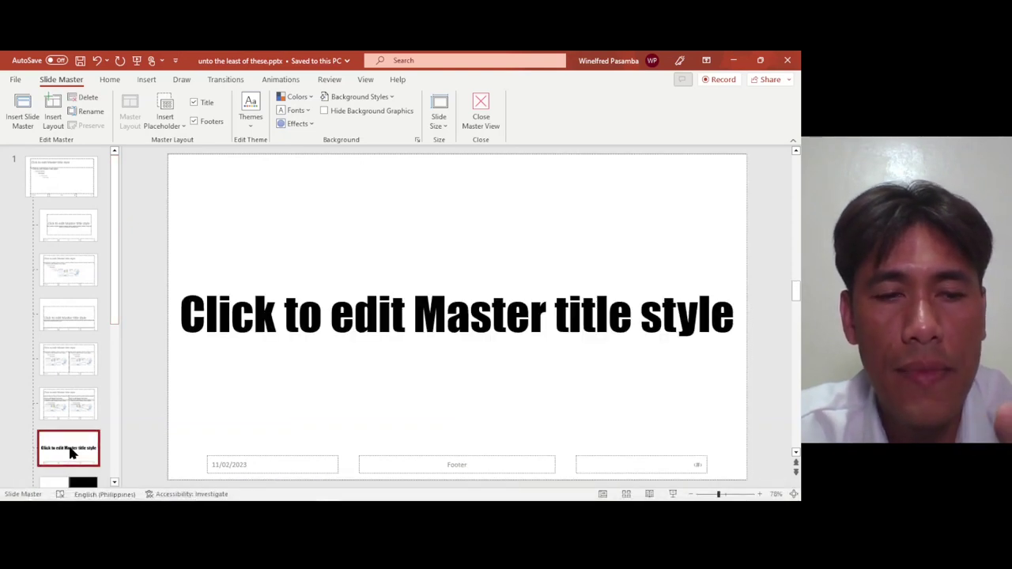
{"action": "left_click", "coordinate": [70, 480]}
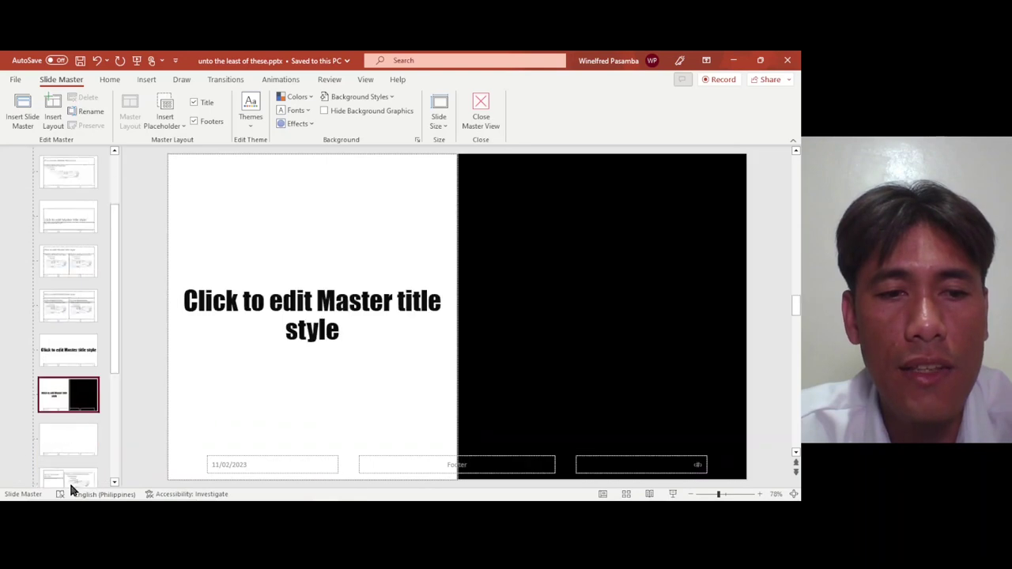
{"action": "left_click", "coordinate": [467, 121]}
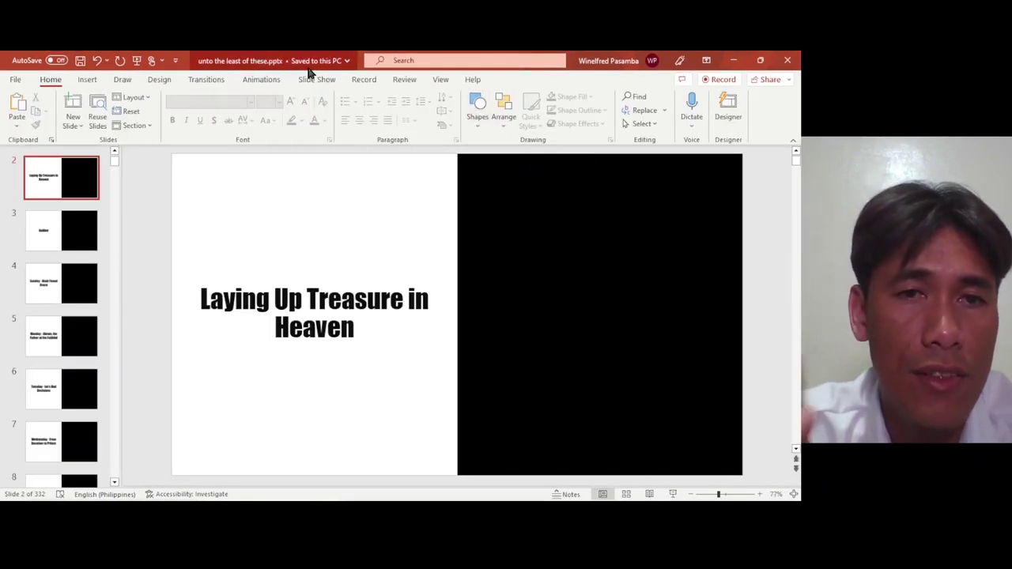
Step: Try Title Only on slide 2, then return it to the 1_Title Only split layout
{"action": "left_click", "coordinate": [143, 101]}
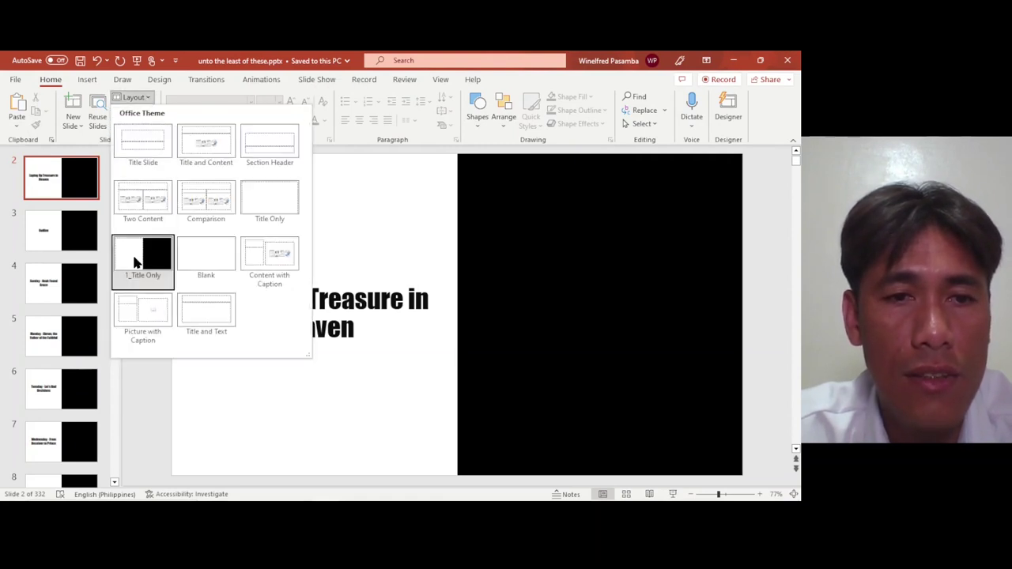
{"action": "left_click", "coordinate": [251, 204]}
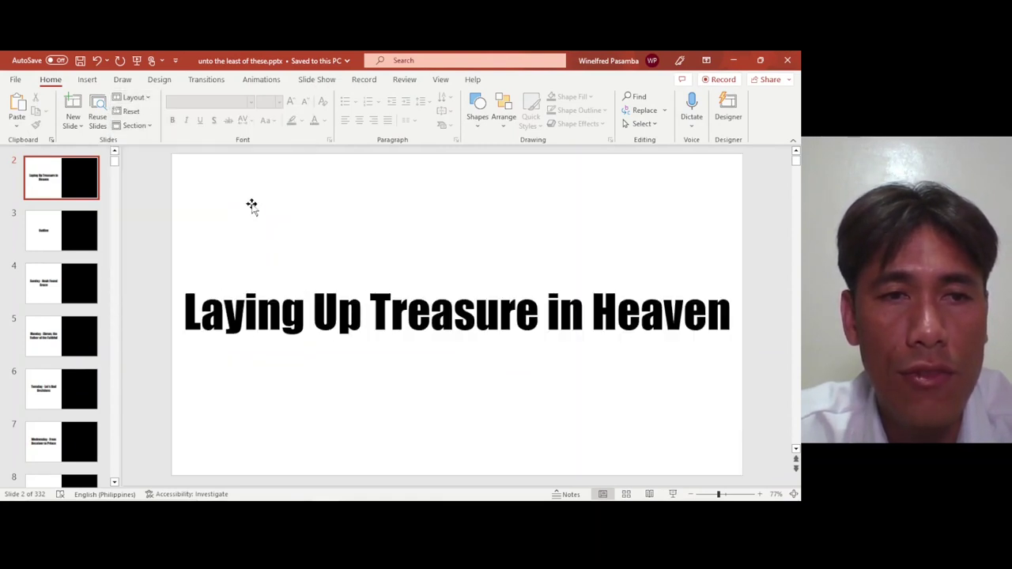
{"action": "left_click", "coordinate": [150, 101]}
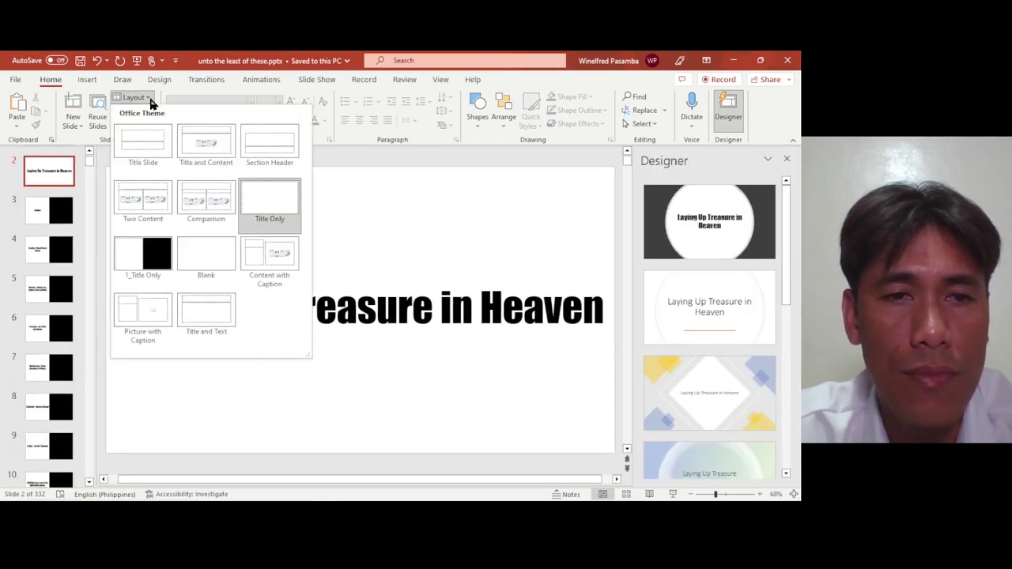
{"action": "left_click", "coordinate": [128, 245]}
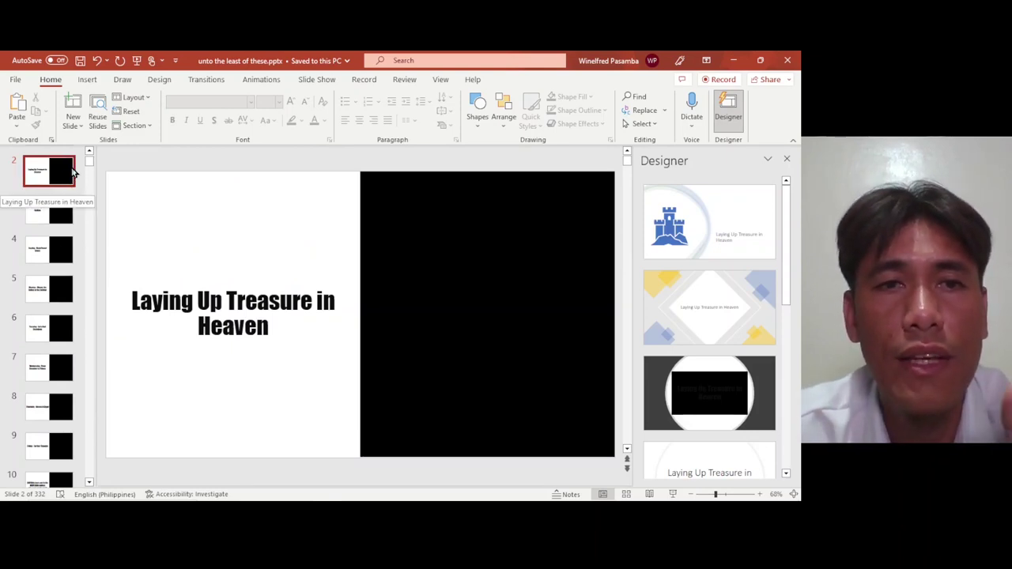
Step: Select slide 2 in the thumbnail pane and scroll down toward the last slides
{"action": "key", "text": "Tab"}
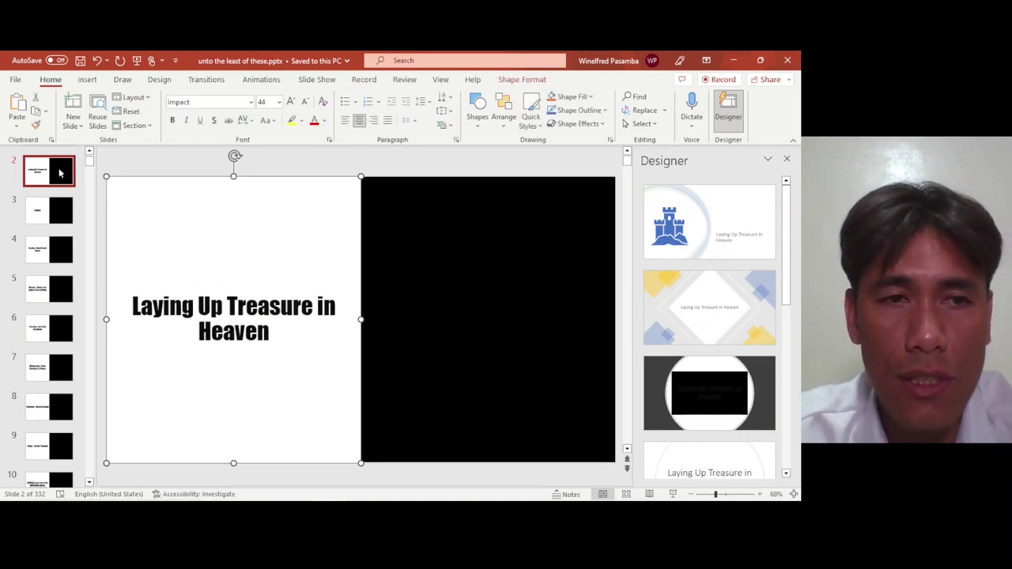
{"action": "left_click", "coordinate": [44, 176]}
{"action": "scroll", "coordinate": [44, 176], "scroll_direction": "down", "scroll_amount": 20}
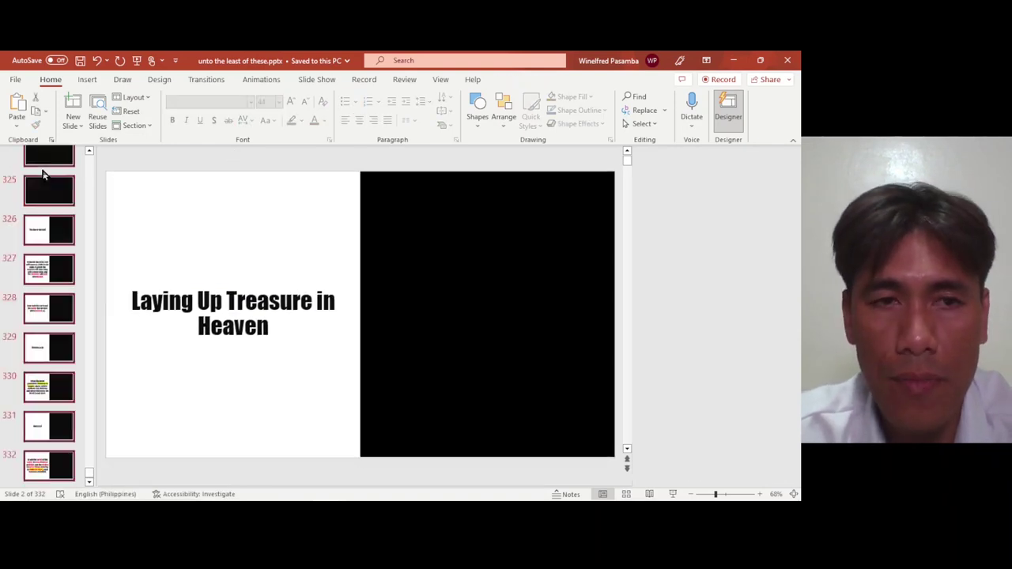
Step: Delete all the old deck's slides and switch to the browser's splitter page
{"action": "key", "text": "Delete"}
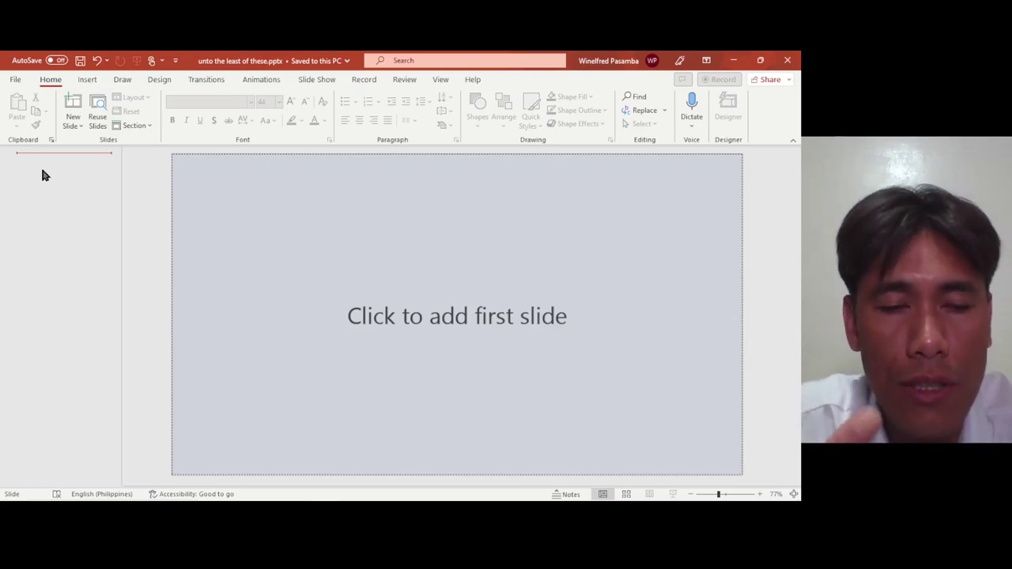
{"action": "key", "text": "alt+Tab"}
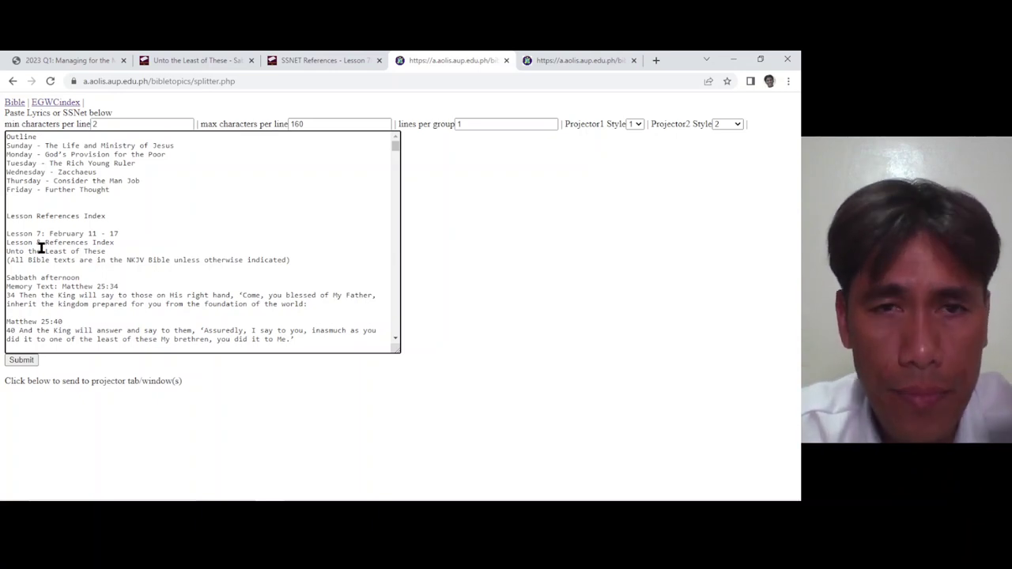
Step: Submit the pasted Lesson 7 text to split it into lines and scroll through the results
{"action": "left_click", "coordinate": [21, 362]}
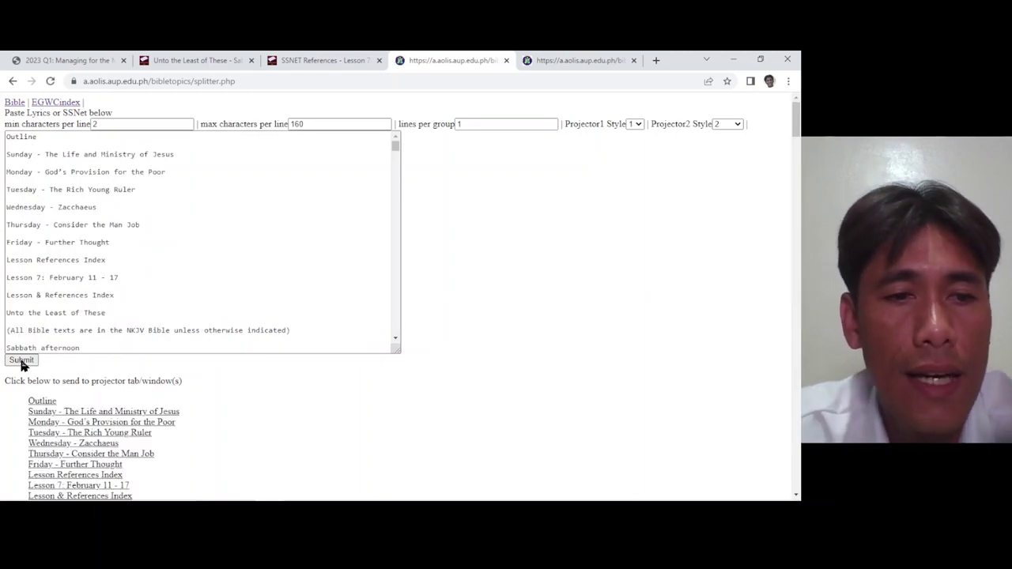
{"action": "scroll", "coordinate": [188, 366], "scroll_direction": "down", "scroll_amount": 5}
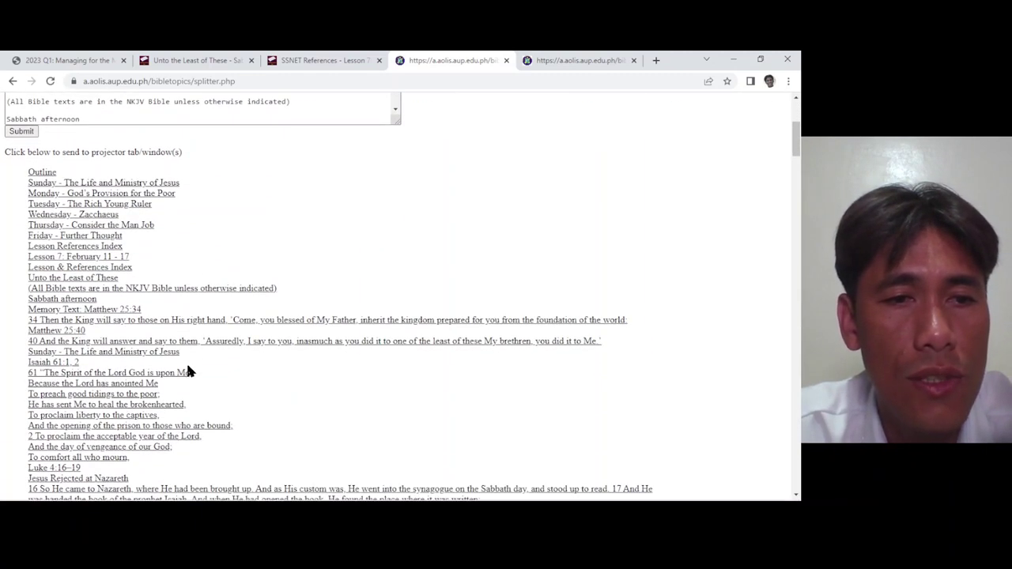
{"action": "scroll", "coordinate": [189, 370], "scroll_direction": "down", "scroll_amount": 1}
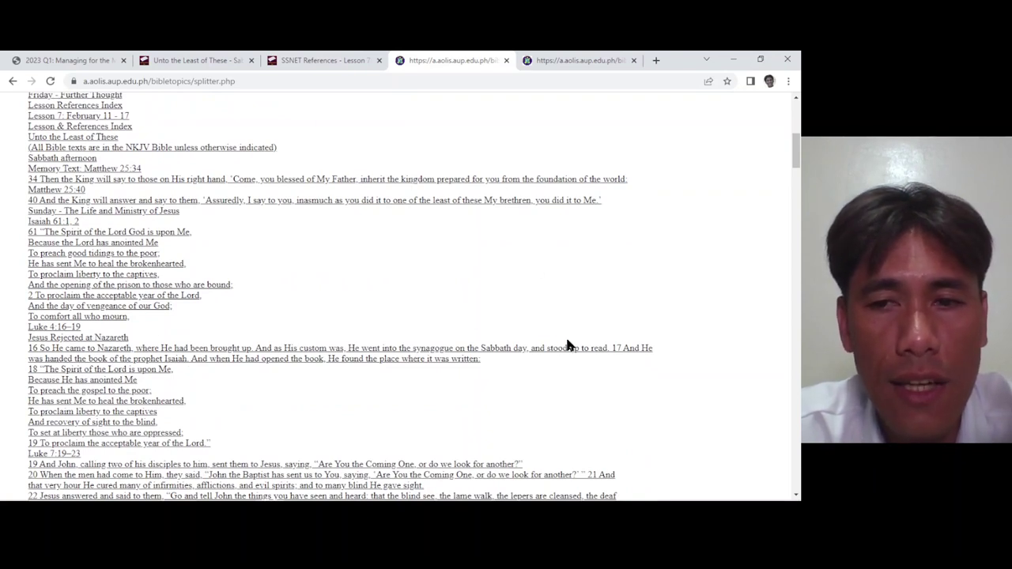
{"action": "scroll", "coordinate": [471, 367], "scroll_direction": "down", "scroll_amount": 8}
{"action": "scroll", "coordinate": [472, 371], "scroll_direction": "down", "scroll_amount": 15}
{"action": "scroll", "coordinate": [474, 377], "scroll_direction": "down", "scroll_amount": 15}
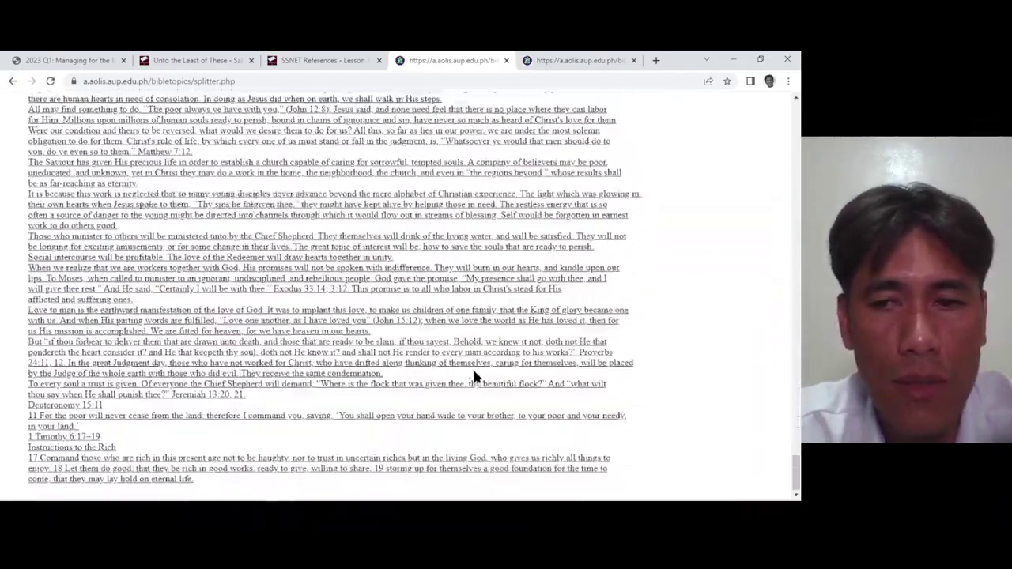
{"action": "scroll", "coordinate": [474, 377], "scroll_direction": "down", "scroll_amount": 1}
{"action": "scroll", "coordinate": [474, 377], "scroll_direction": "up", "scroll_amount": 20}
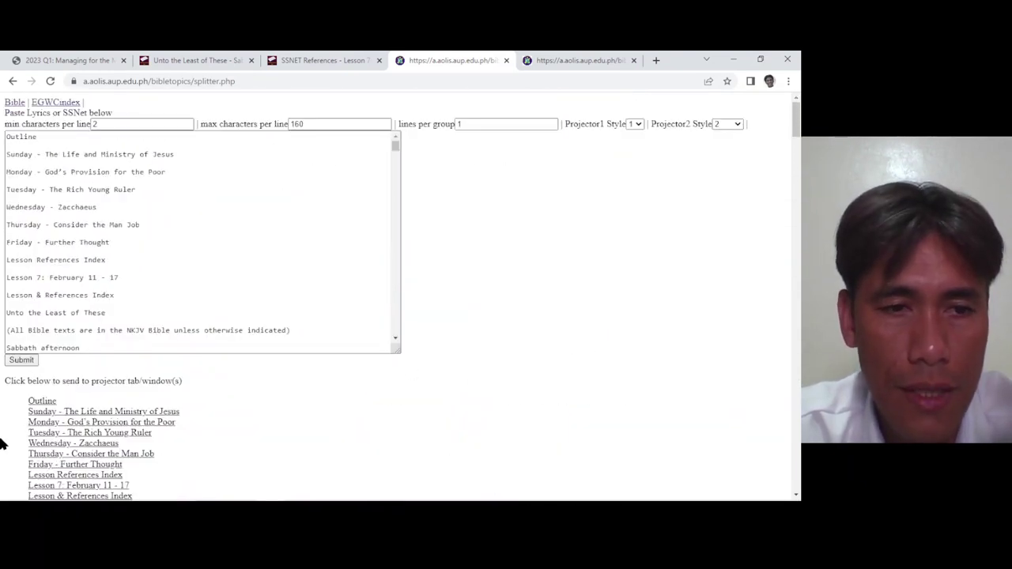
Step: Copy the generated split lines and return to PowerPoint
{"action": "left_click_drag", "start_coordinate": [23, 405], "coordinate": [125, 506]}
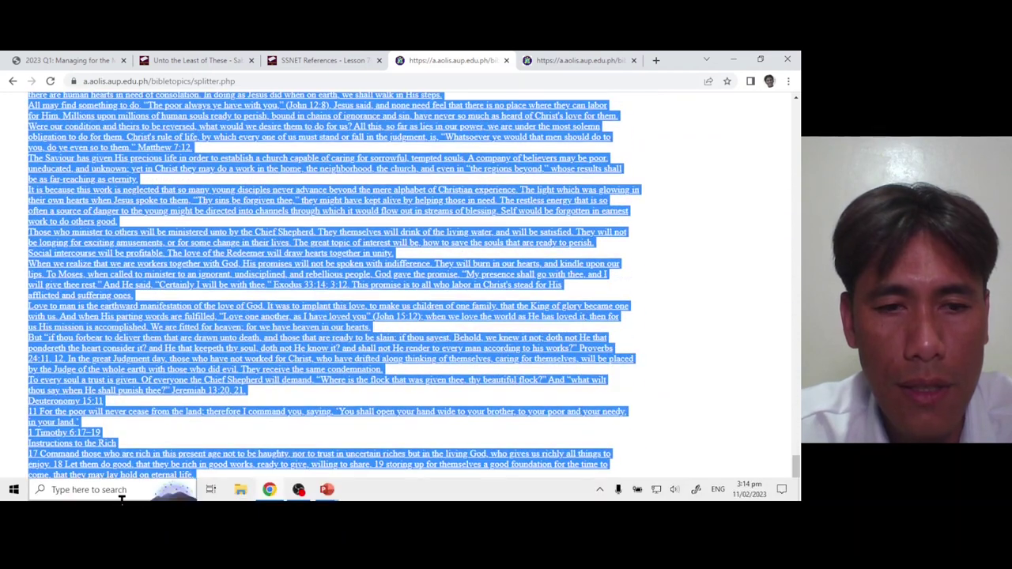
{"action": "right_click", "coordinate": [182, 395]}
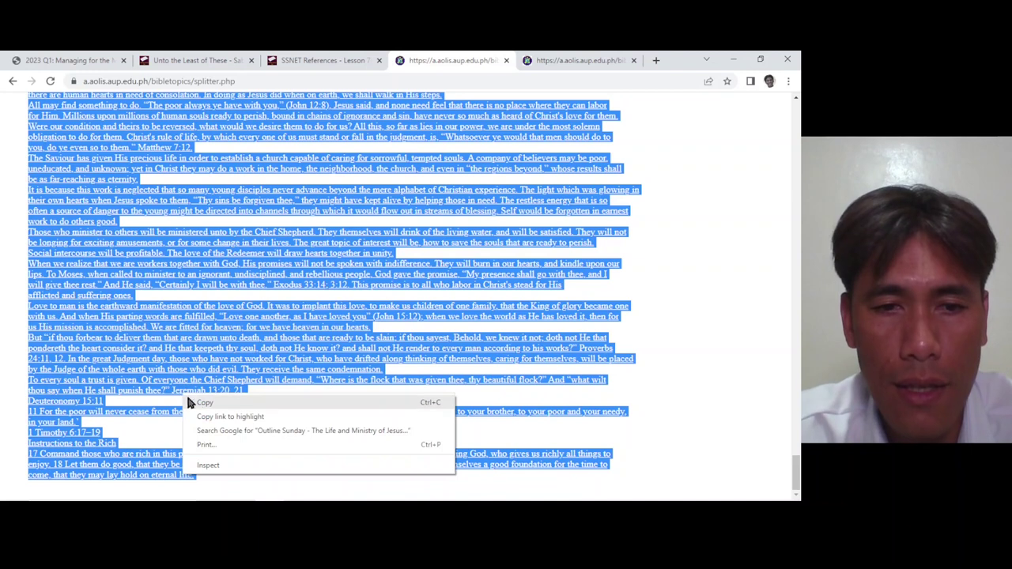
{"action": "left_click", "coordinate": [201, 404]}
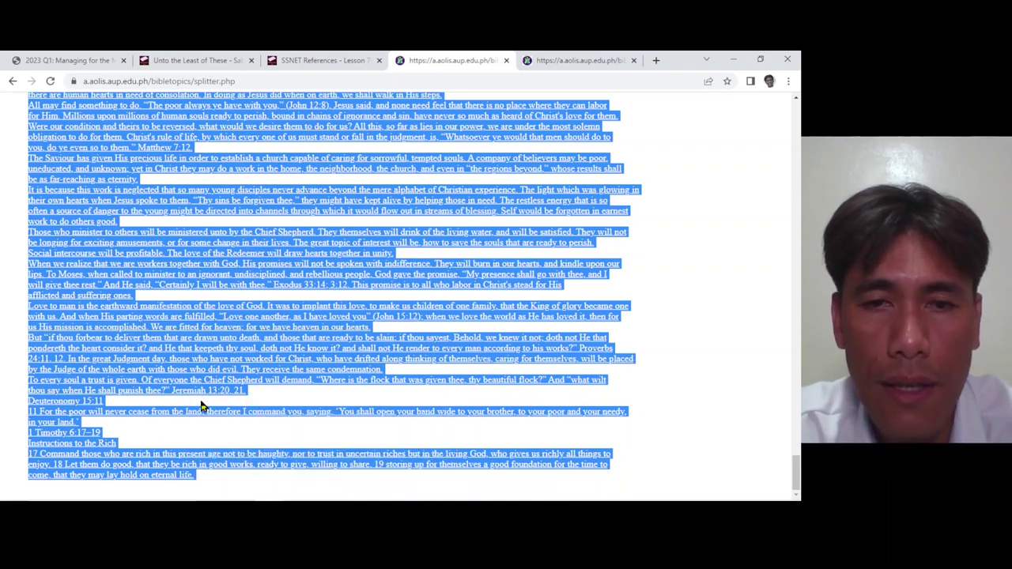
{"action": "key", "text": "alt+Tab"}
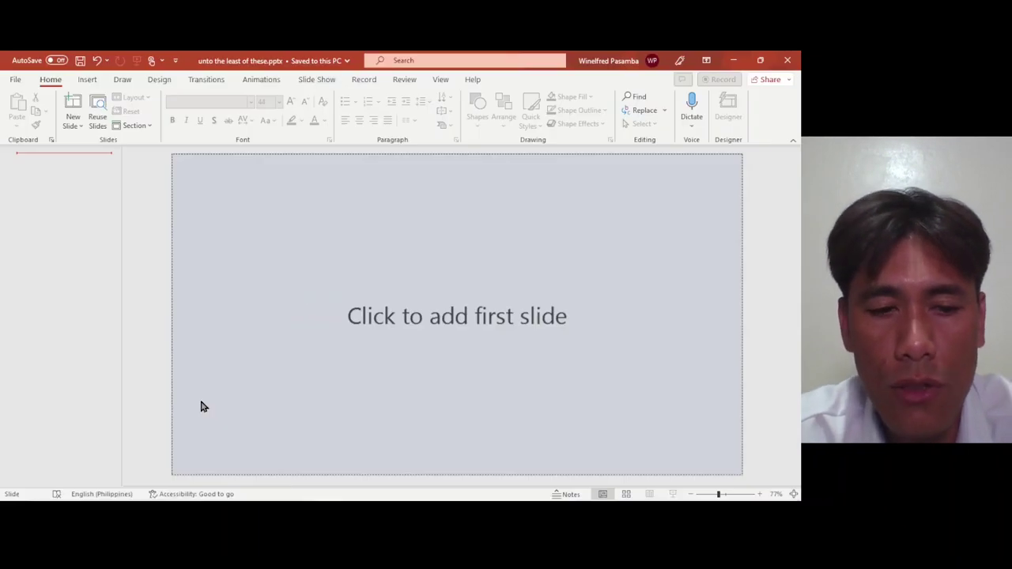
Step: Open Notepad from Start search and paste in the copied split lesson lines
{"action": "key", "text": "super"}
{"action": "type", "text": "notepad"}
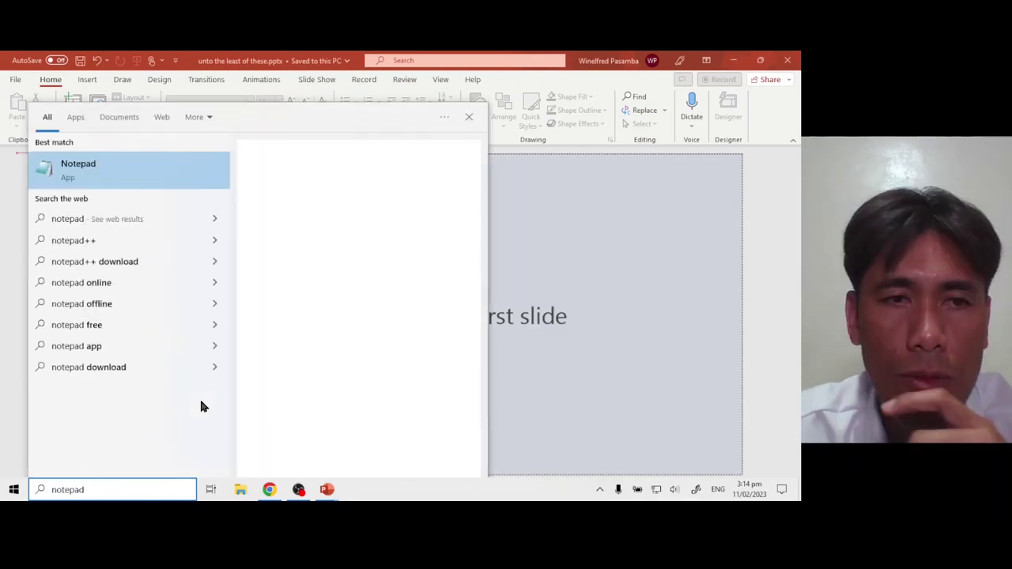
{"action": "key", "text": "Return"}
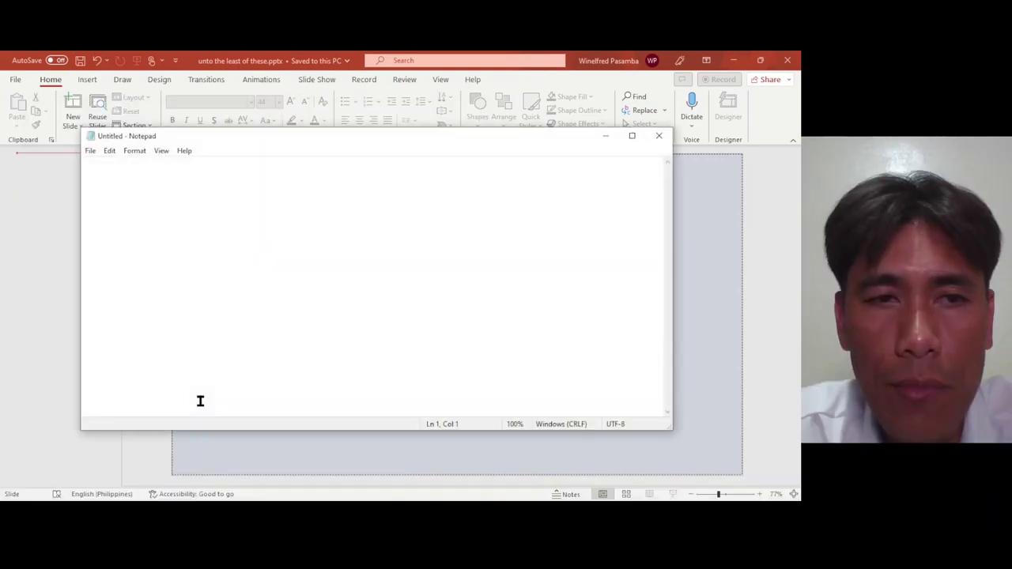
{"action": "key", "text": "ctrl+v"}
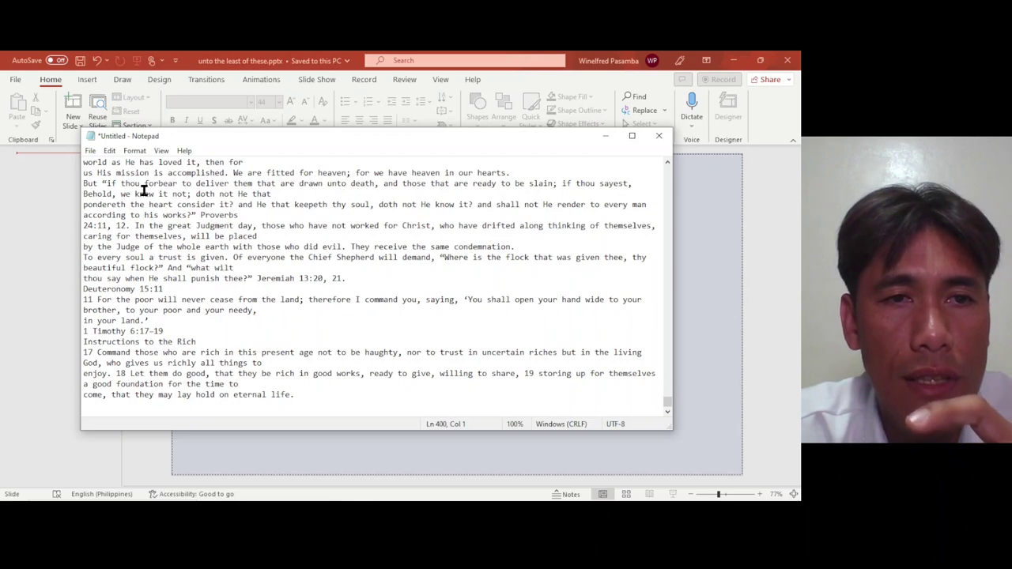
{"action": "left_click", "coordinate": [88, 151]}
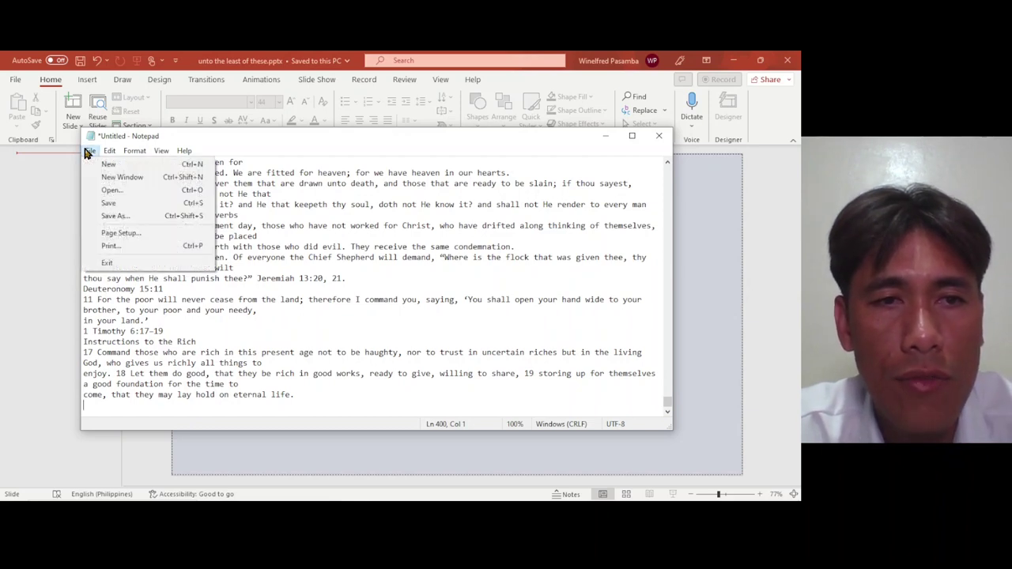
Step: Save the Notepad text as 'unto the least of these' with ANSI encoding
{"action": "left_click", "coordinate": [118, 213]}
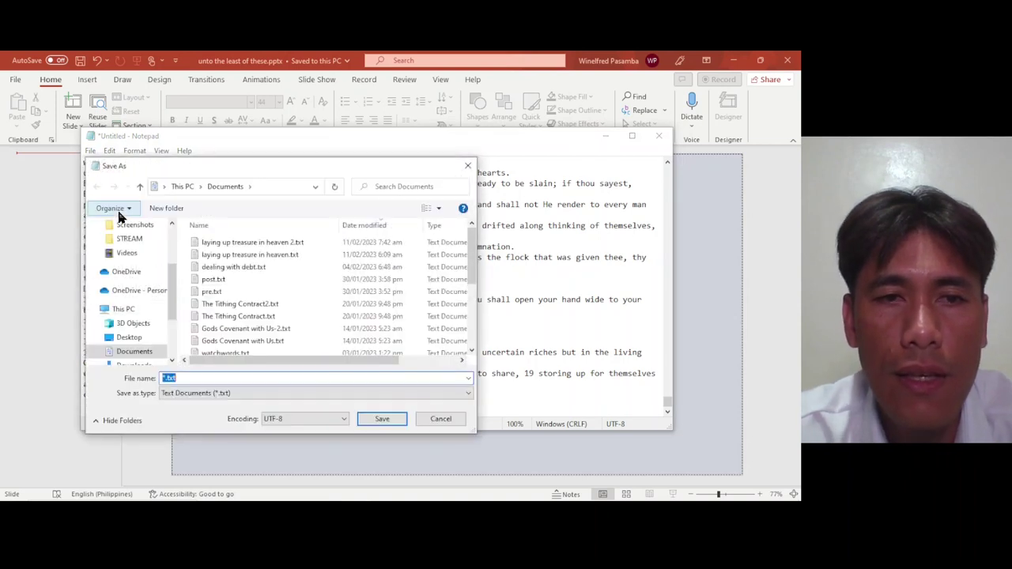
{"action": "type", "text": "unto the"}
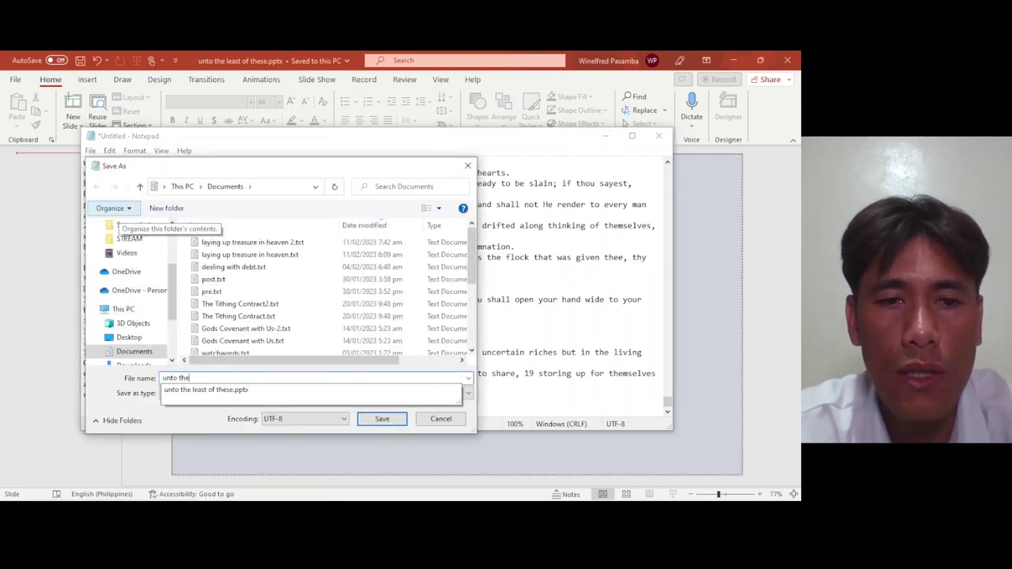
{"action": "key", "text": "Down"}
{"action": "key", "text": "BackSpace"}
{"action": "key", "text": "BackSpace"}
{"action": "key", "text": "BackSpace"}
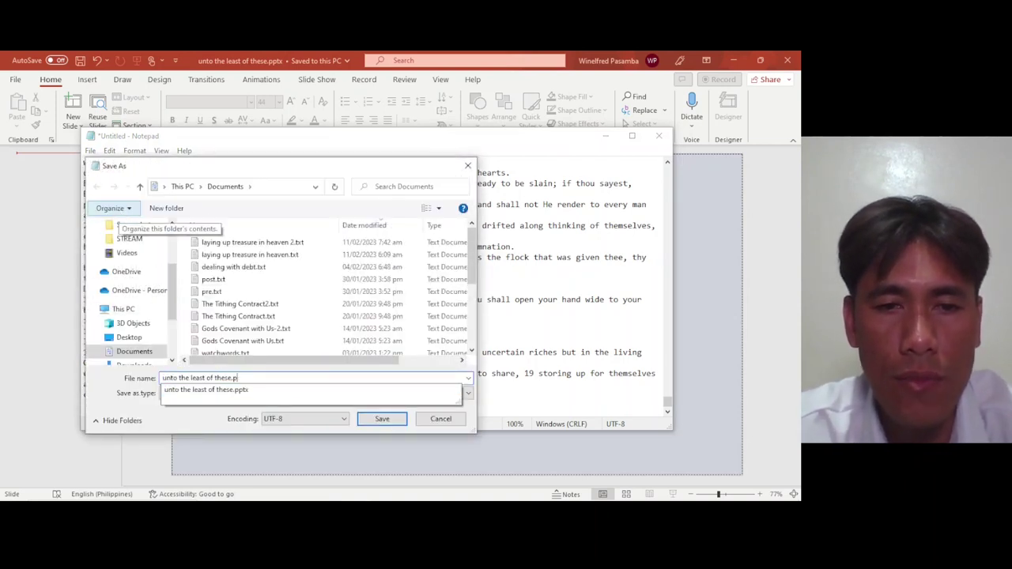
{"action": "key", "text": "Escape"}
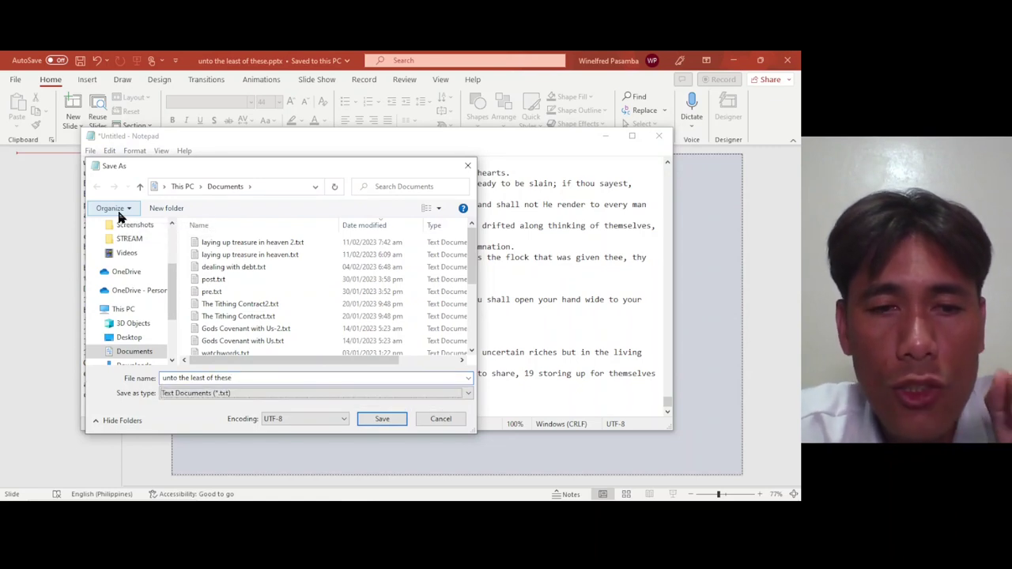
{"action": "left_click", "coordinate": [269, 419]}
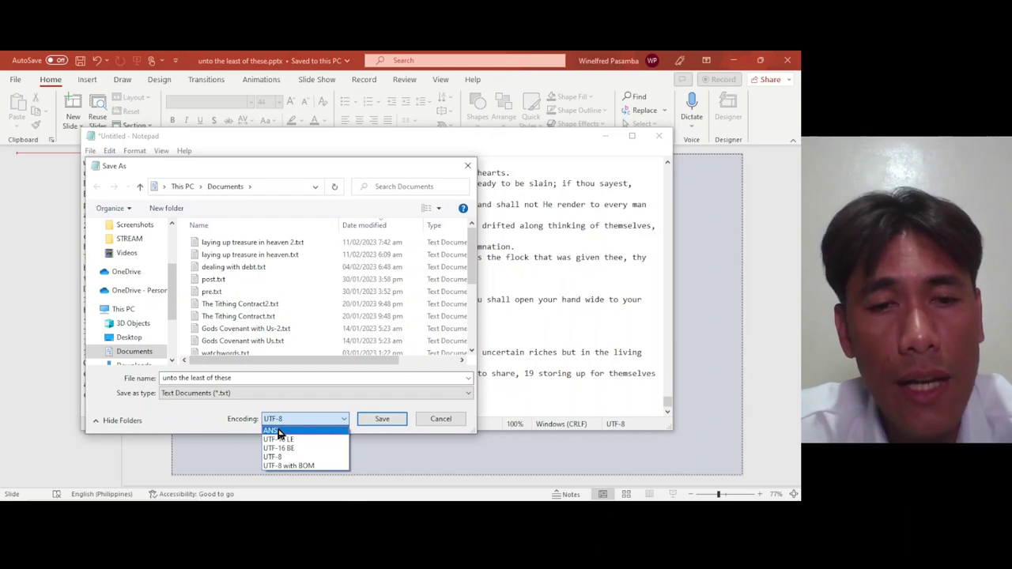
{"action": "left_click", "coordinate": [276, 430]}
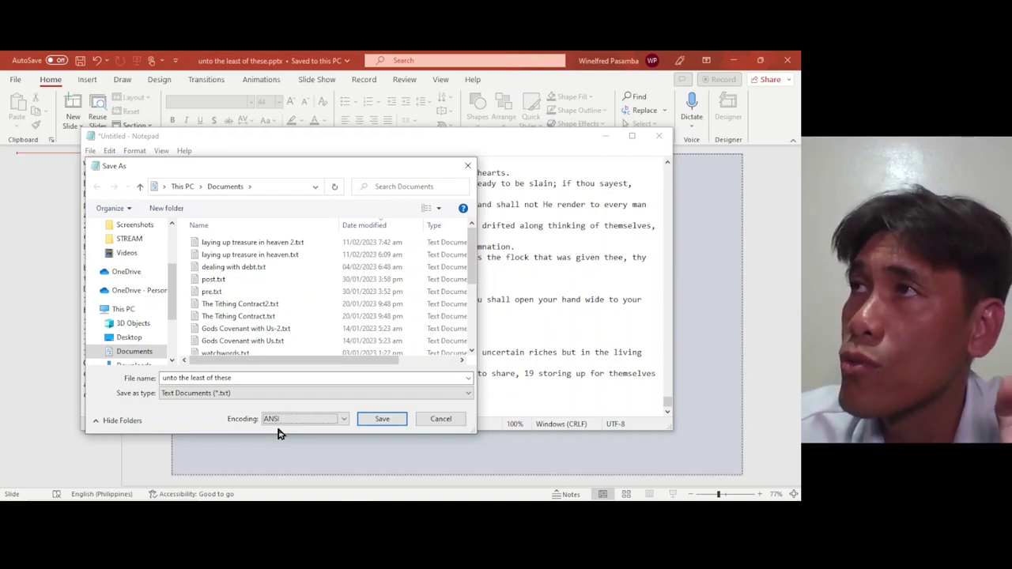
{"action": "left_click", "coordinate": [369, 417]}
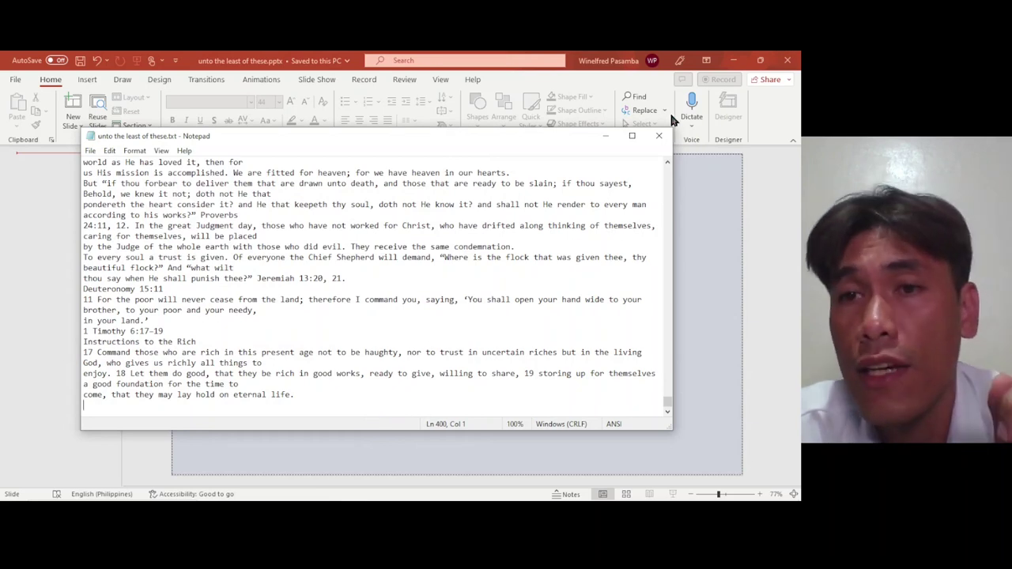
Step: Close Notepad and close Presentation1 without saving
{"action": "left_click", "coordinate": [661, 137]}
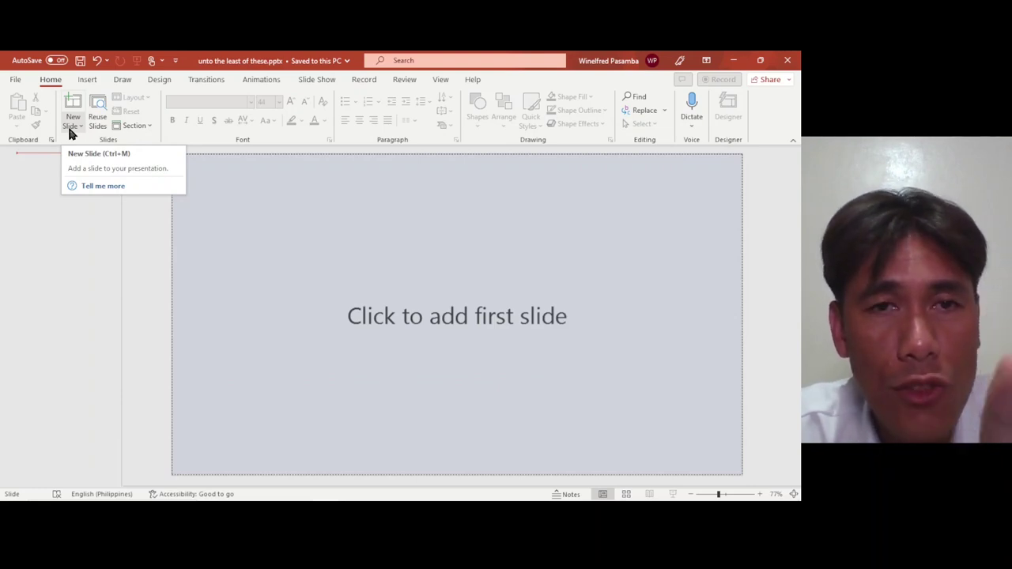
{"action": "key", "text": "alt+Tab"}
{"action": "key", "text": "alt+Tab"}
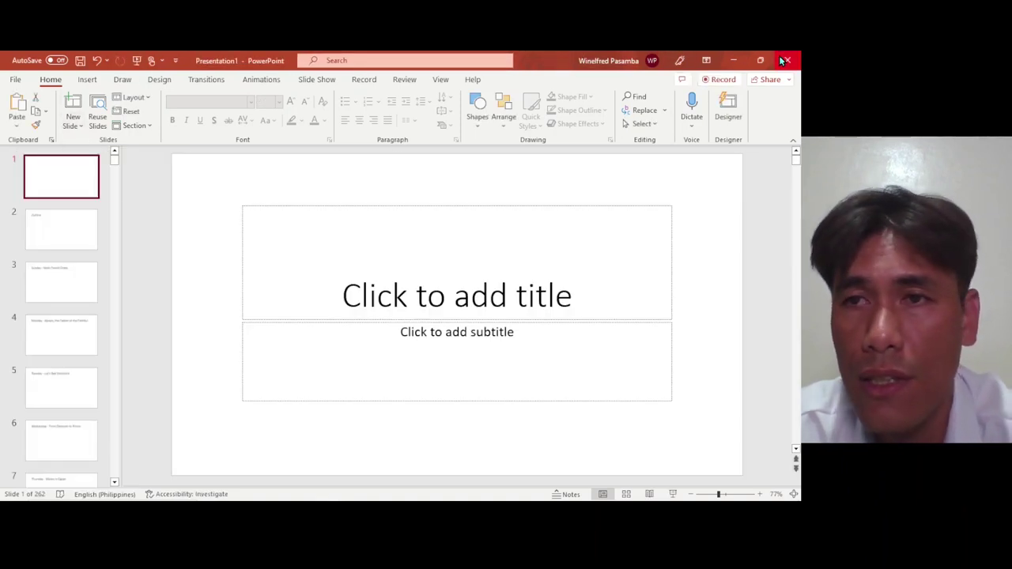
{"action": "left_click", "coordinate": [785, 60]}
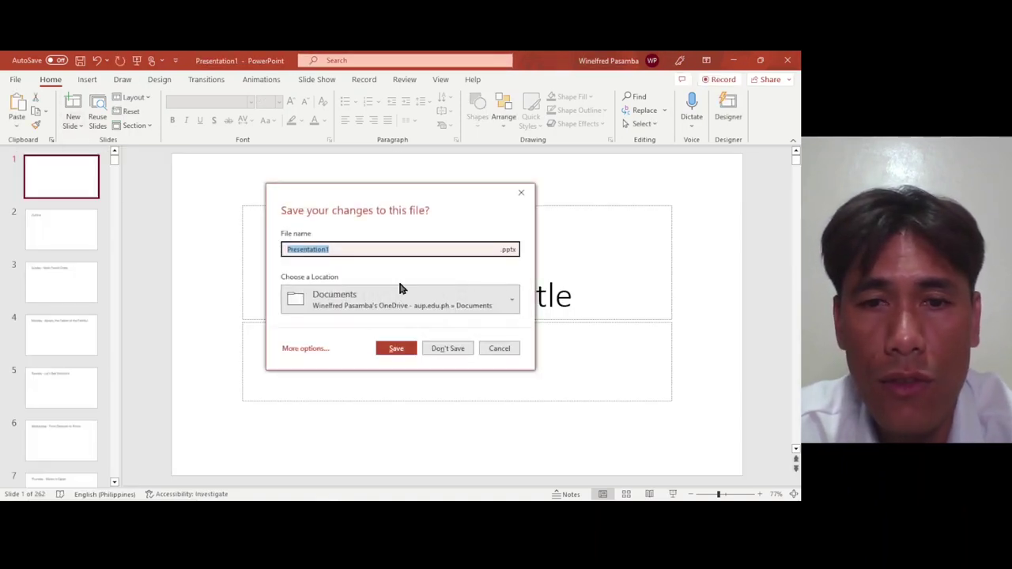
{"action": "left_click", "coordinate": [443, 348]}
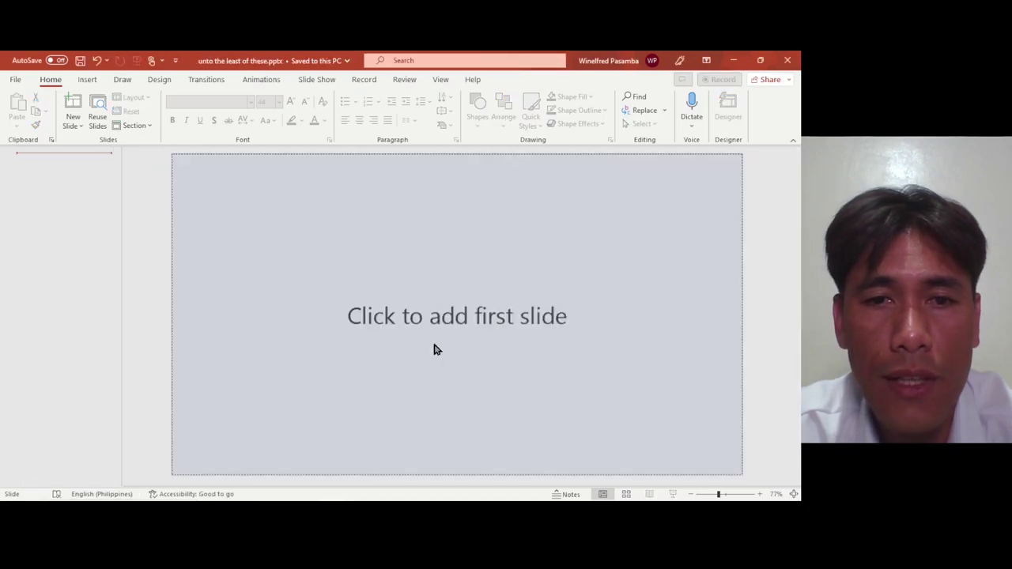
Step: Insert slides from the 'unto the least of these.txt' outline in Documents
{"action": "left_click", "coordinate": [77, 125]}
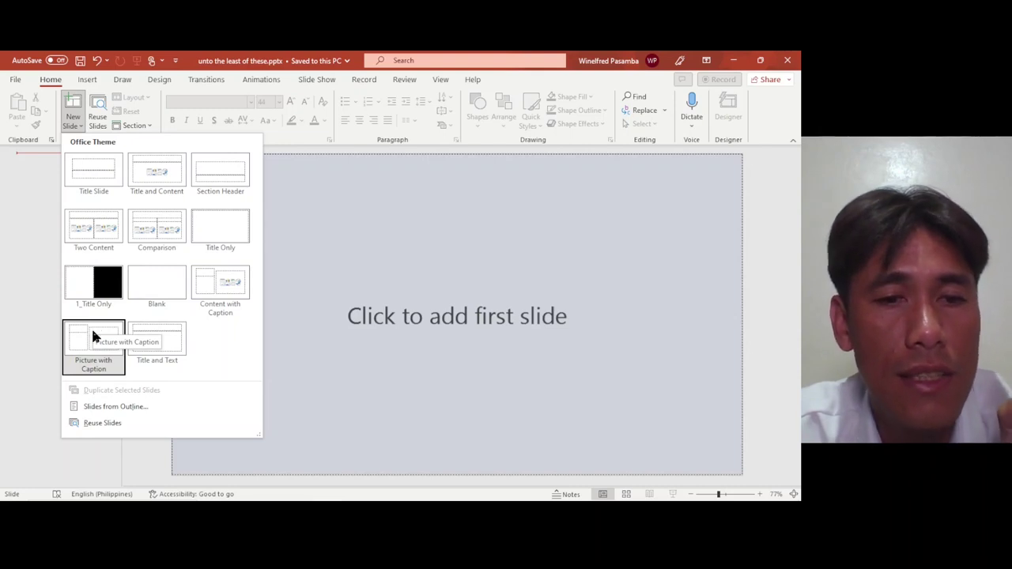
{"action": "left_click", "coordinate": [111, 408]}
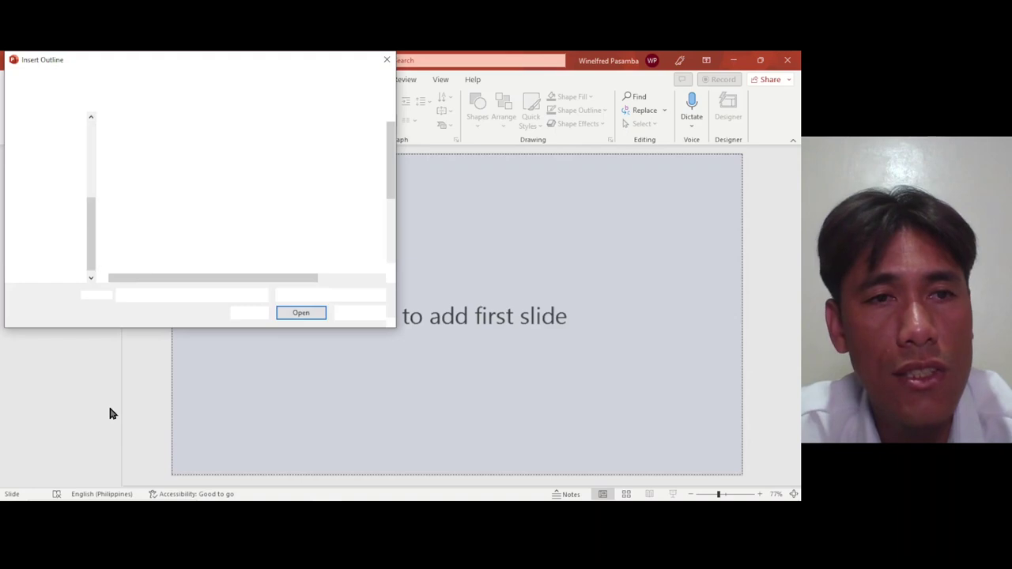
{"action": "left_click", "coordinate": [167, 138]}
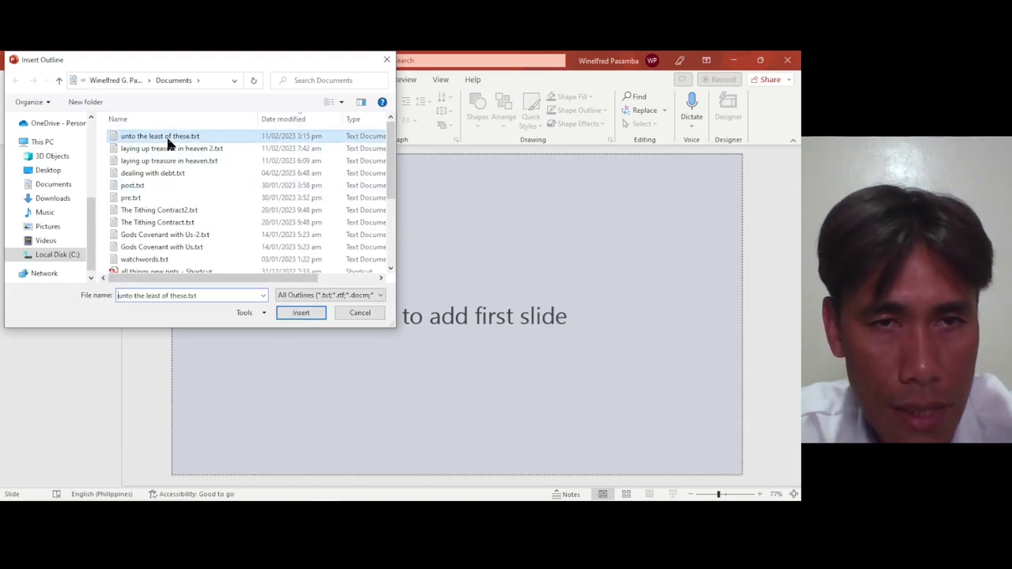
{"action": "left_click", "coordinate": [293, 314]}
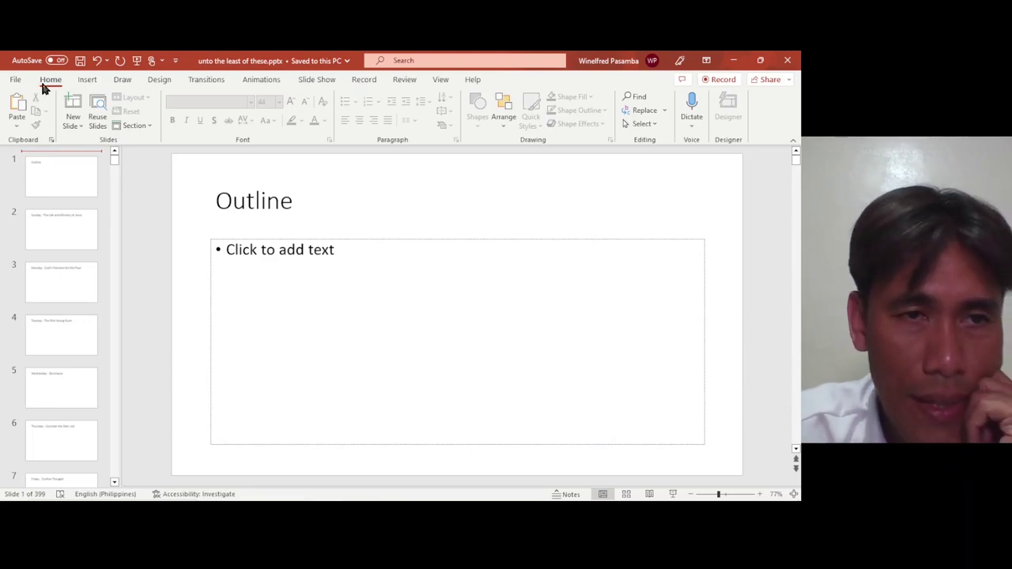
{"action": "left_click", "coordinate": [52, 175]}
Step: Select all 399 slides and apply the Title Only layout
{"action": "key", "text": "Down"}
{"action": "key", "text": "Down"}
{"action": "key", "text": "Down"}
{"action": "key", "text": "Down"}
{"action": "key", "text": "Down"}
{"action": "key", "text": "Down"}
{"action": "key", "text": "Down"}
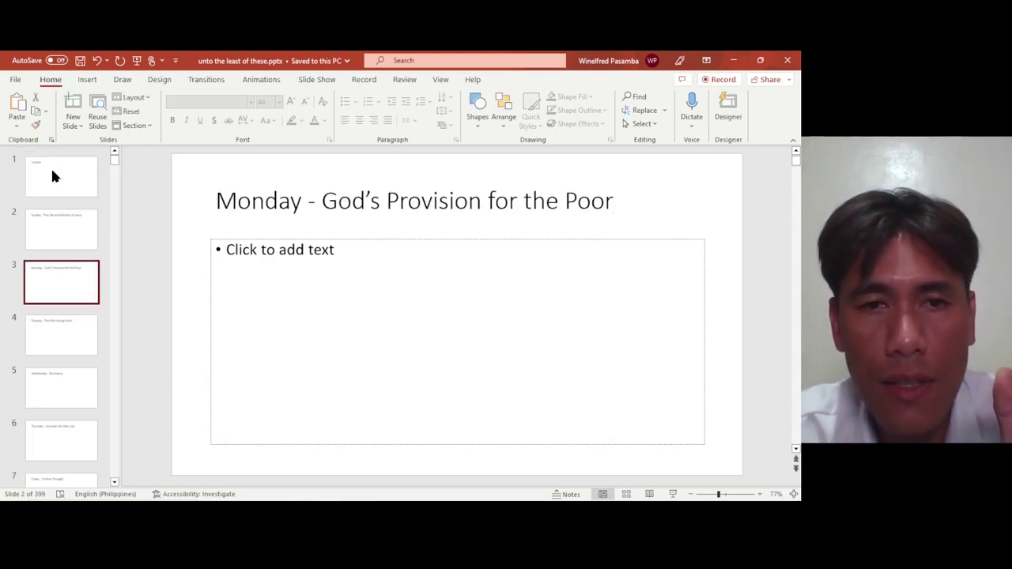
{"action": "key", "text": "Up"}
{"action": "key", "text": "Home"}
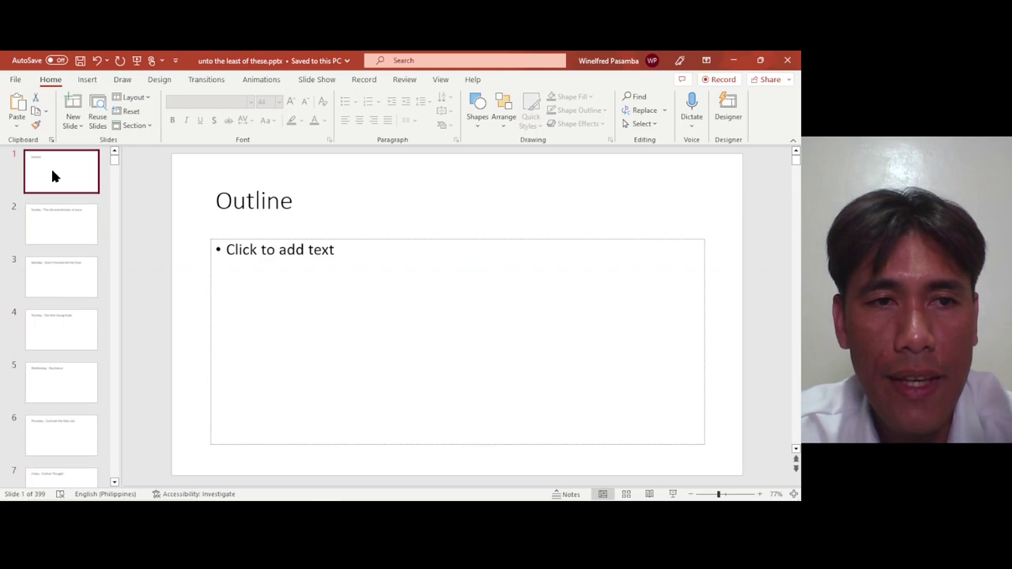
{"action": "key", "text": "shift+End"}
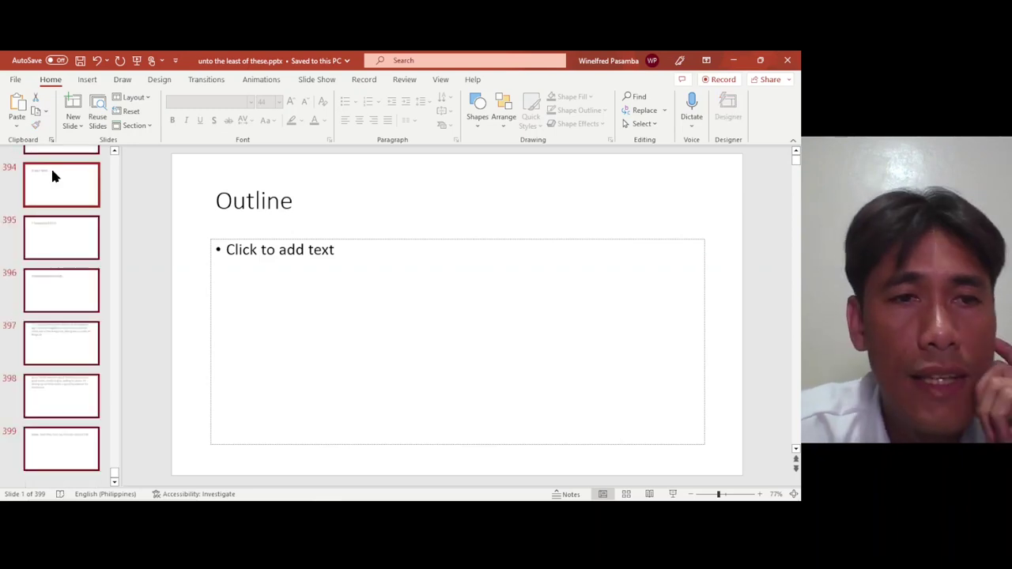
{"action": "left_click", "coordinate": [150, 99]}
{"action": "left_click", "coordinate": [242, 197]}
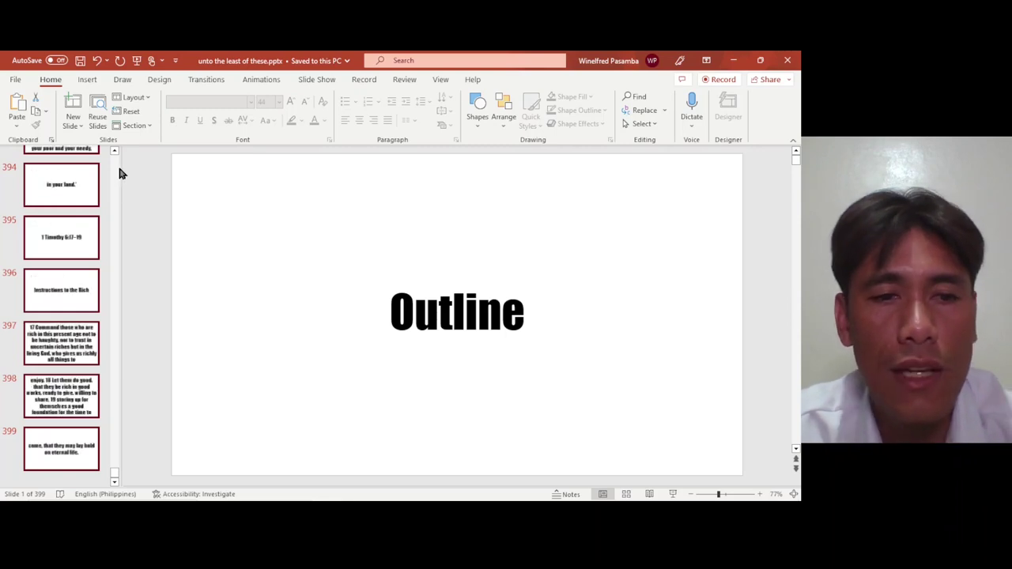
Step: Review the closing slides around 387–399 and the Outline and Sunday slides, then return to the browser
{"action": "left_click", "coordinate": [84, 438]}
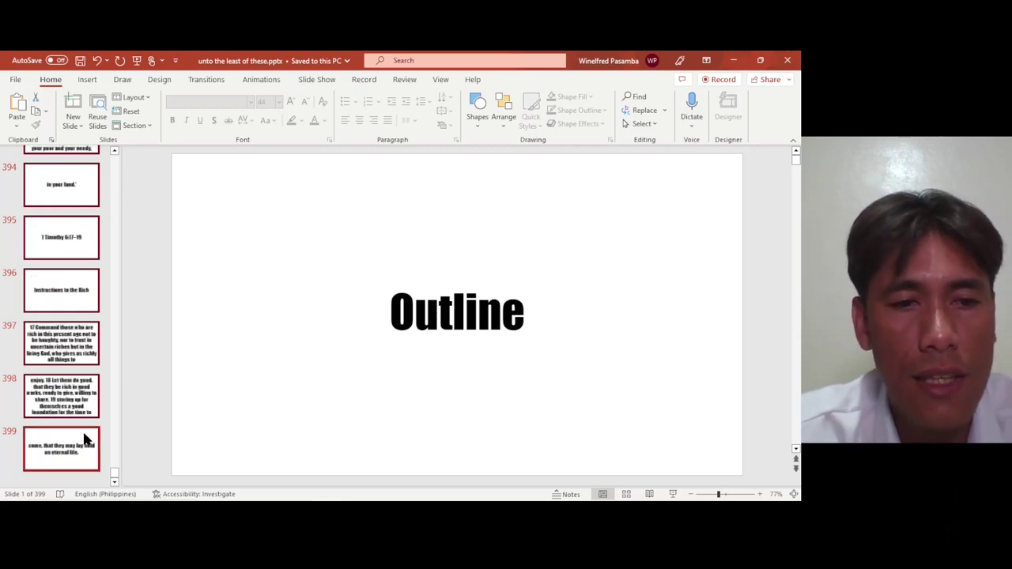
{"action": "key", "text": "Up"}
{"action": "key", "text": "Up"}
{"action": "key", "text": "Up"}
{"action": "key", "text": "Up"}
{"action": "key", "text": "Up"}
{"action": "key", "text": "Up"}
{"action": "key", "text": "Up"}
{"action": "key", "text": "Up"}
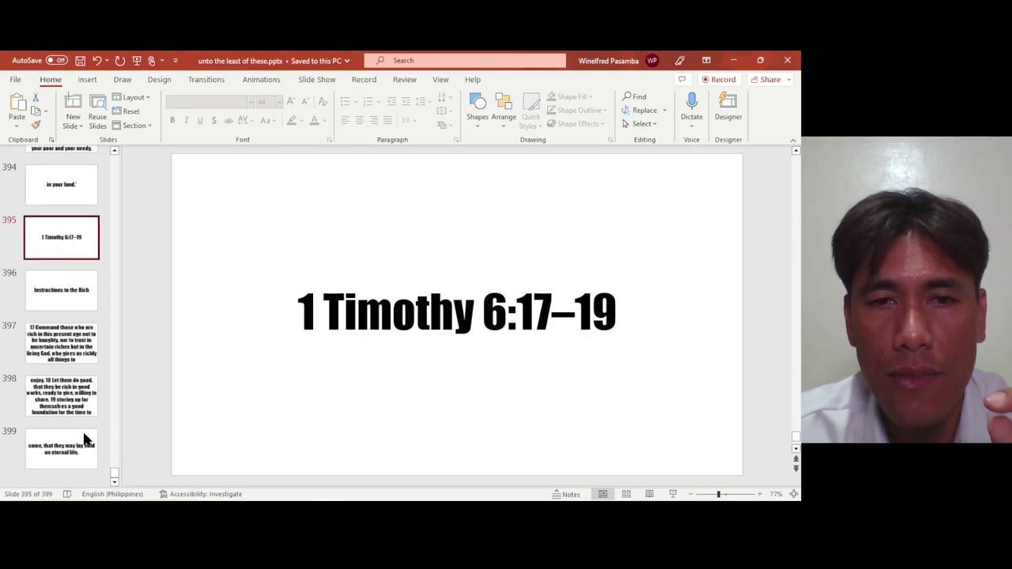
{"action": "key", "text": "Up"}
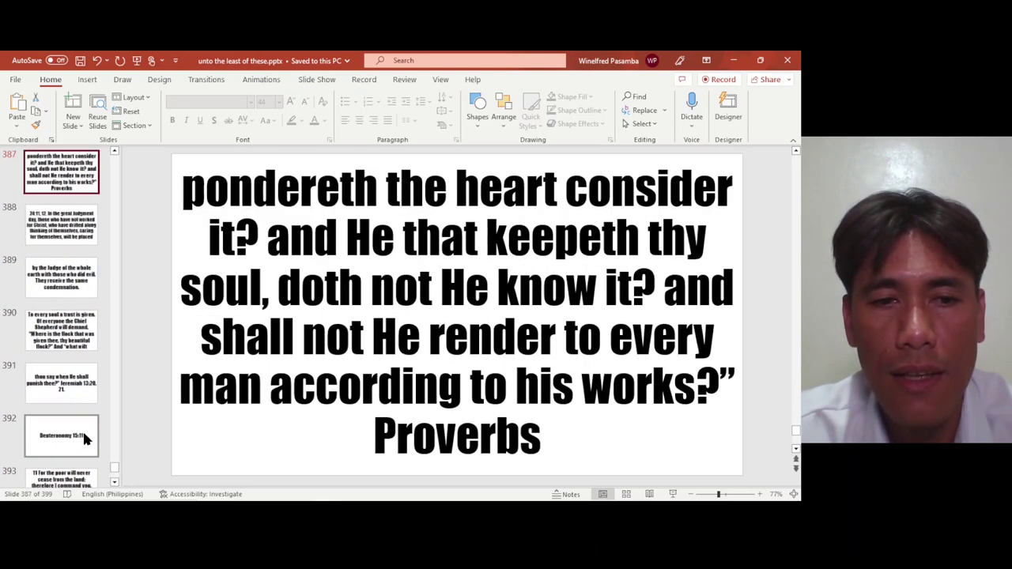
{"action": "key", "text": "Down"}
{"action": "key", "text": "Down"}
{"action": "key", "text": "Down"}
{"action": "key", "text": "Down"}
{"action": "key", "text": "Up"}
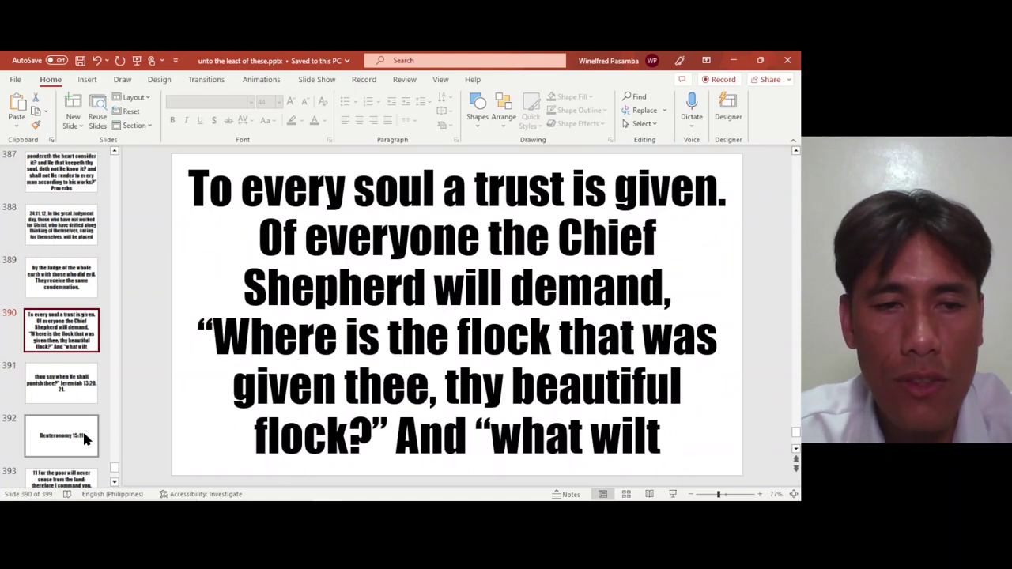
{"action": "left_click_drag", "start_coordinate": [114, 471], "coordinate": [115, 130]}
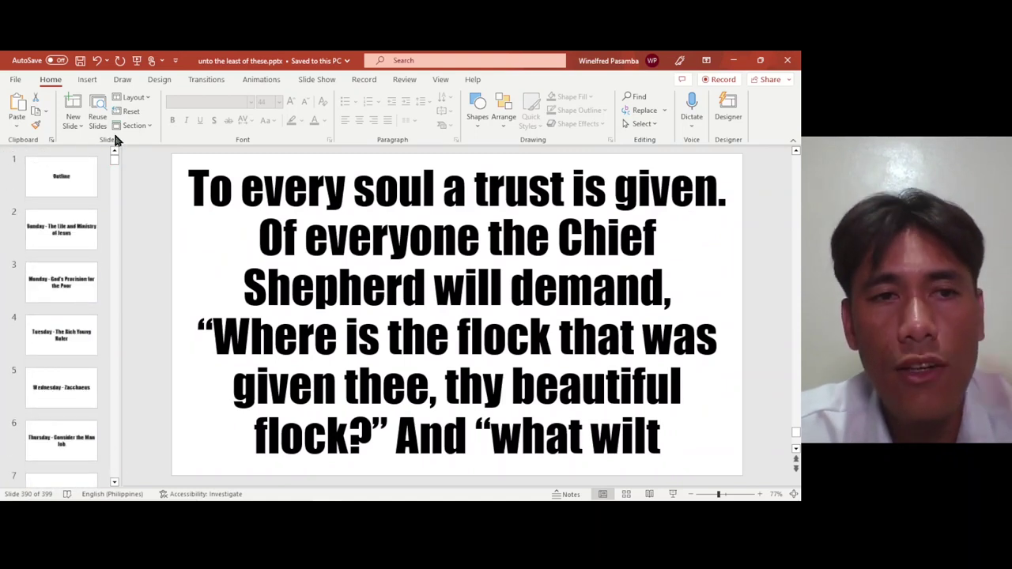
{"action": "left_click", "coordinate": [86, 170]}
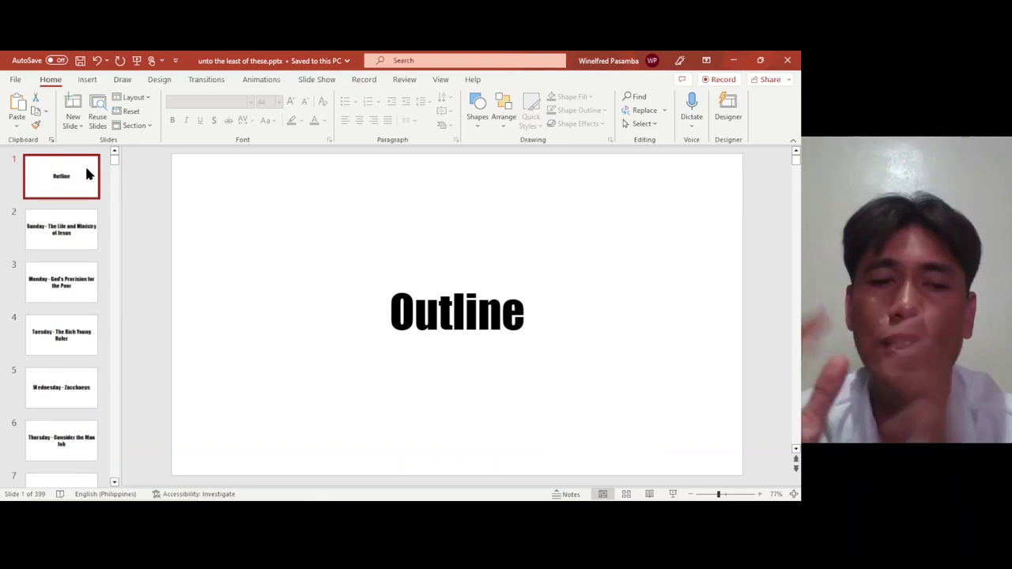
{"action": "key", "text": "Down"}
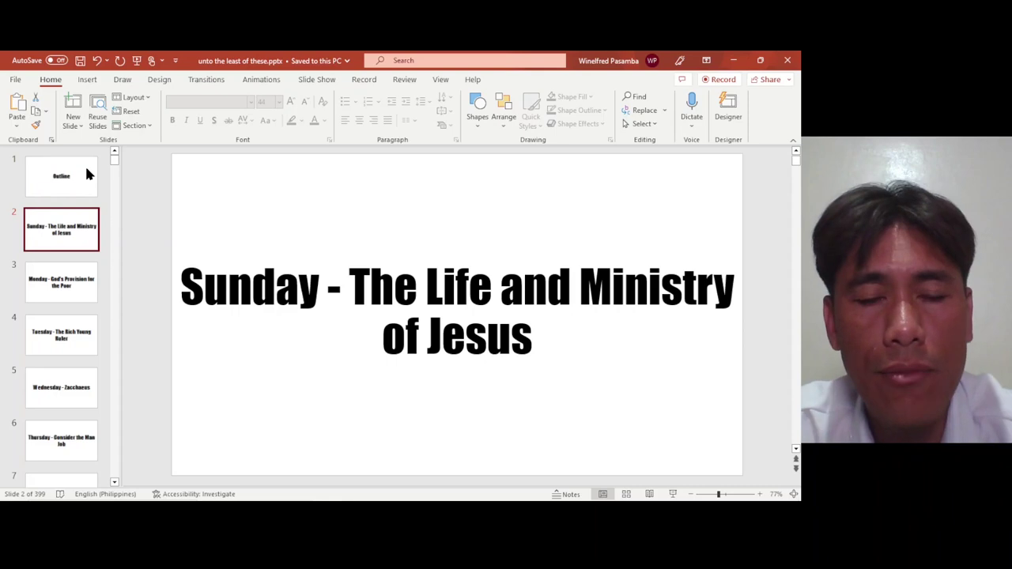
{"action": "key", "text": "alt+Tab"}
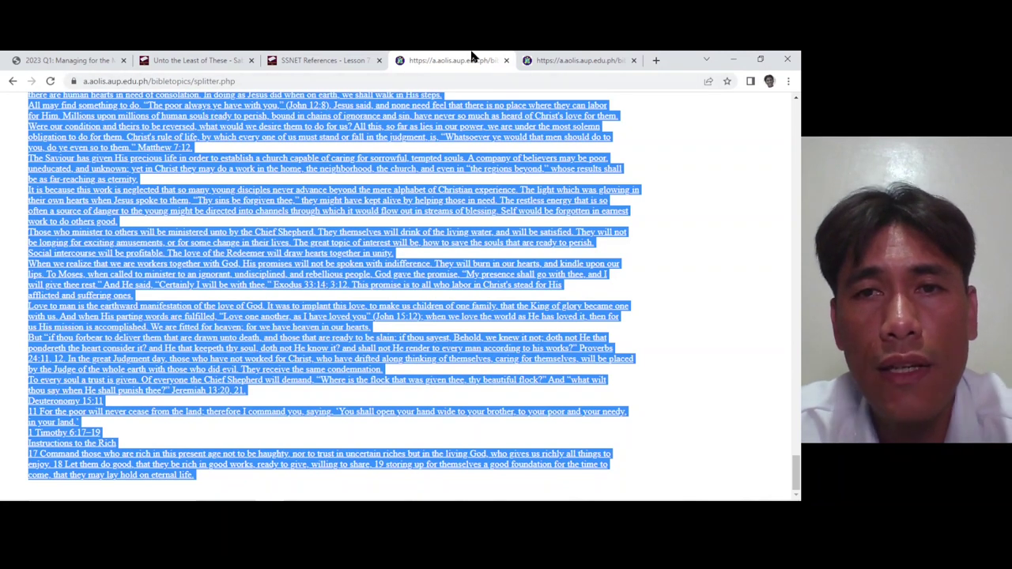
Step: Close both aolis splitter tabs and the SSNET References tab
{"action": "left_click", "coordinate": [507, 60]}
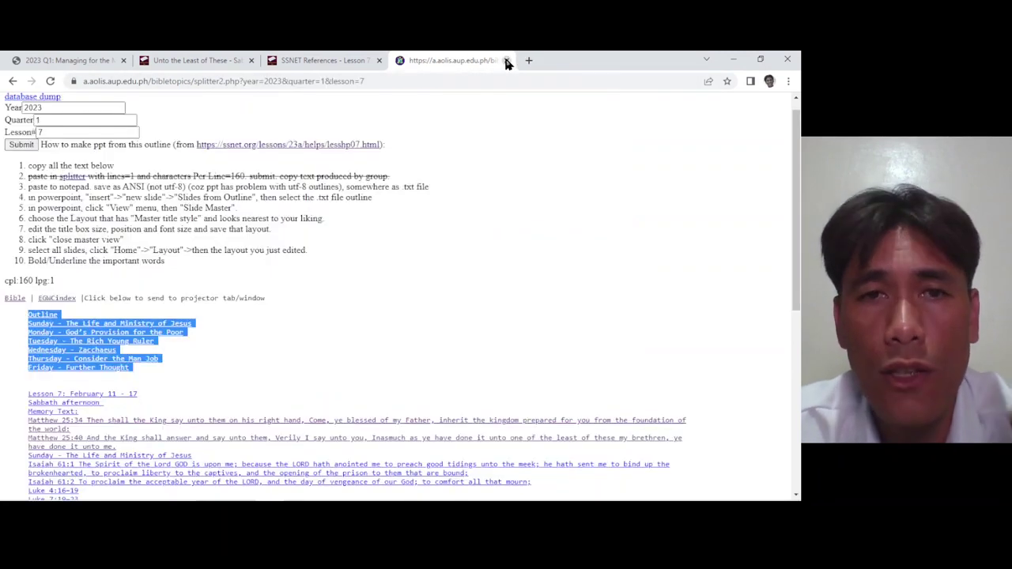
{"action": "left_click", "coordinate": [507, 61]}
{"action": "left_click", "coordinate": [417, 60]}
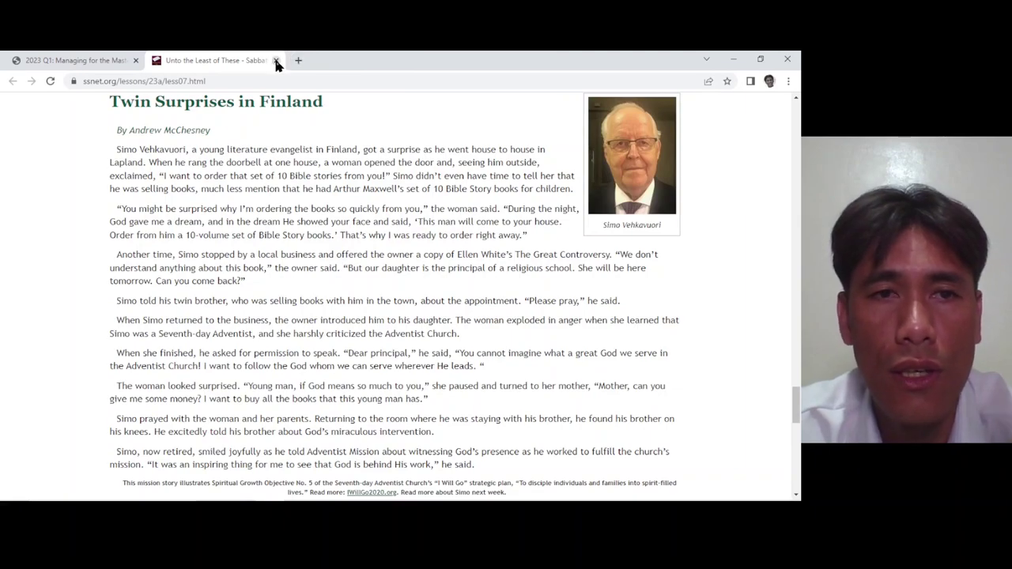
Step: Select the lesson title 'Unto the Least of These' at the top of the Lesson 7 page
{"action": "scroll", "coordinate": [332, 197], "scroll_direction": "up", "scroll_amount": 4}
{"action": "scroll", "coordinate": [333, 198], "scroll_direction": "up", "scroll_amount": 20}
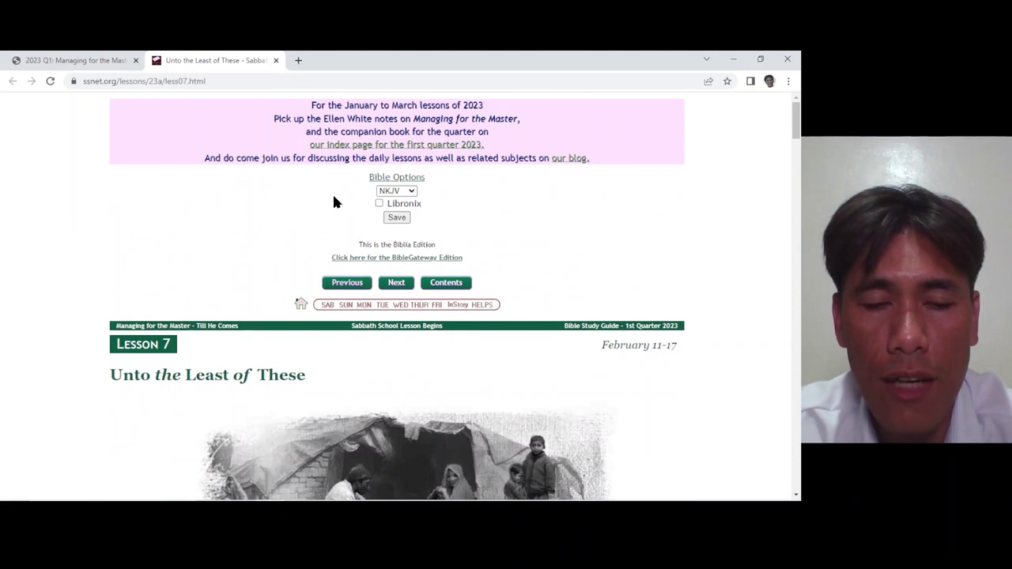
{"action": "triple_click", "coordinate": [225, 372]}
{"action": "key", "text": "ctrl+c"}
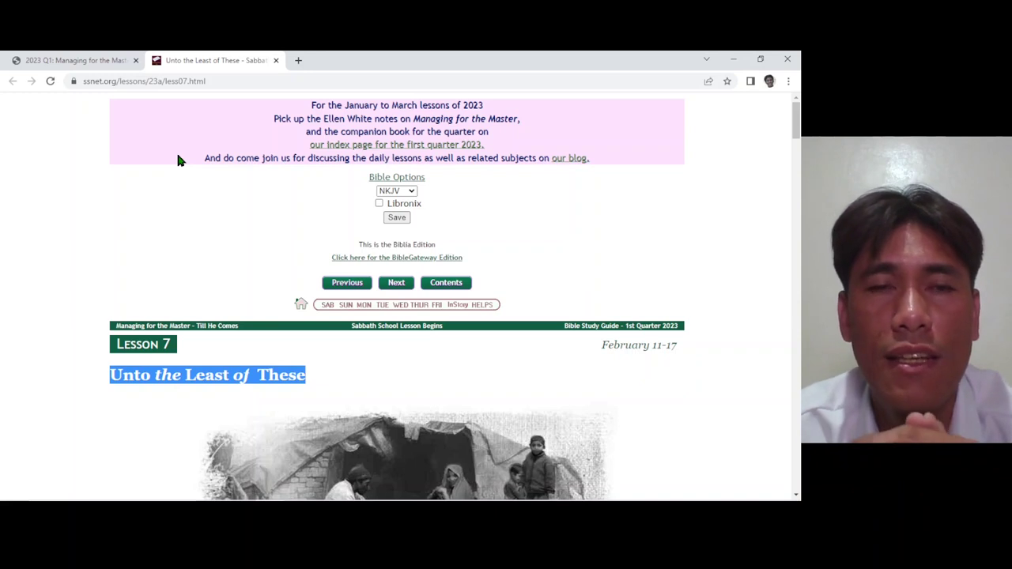
{"action": "left_click", "coordinate": [300, 60]}
Step: Google 'youtube it is written Unto the Least of These' and browse the results
{"action": "type", "text": "y"}
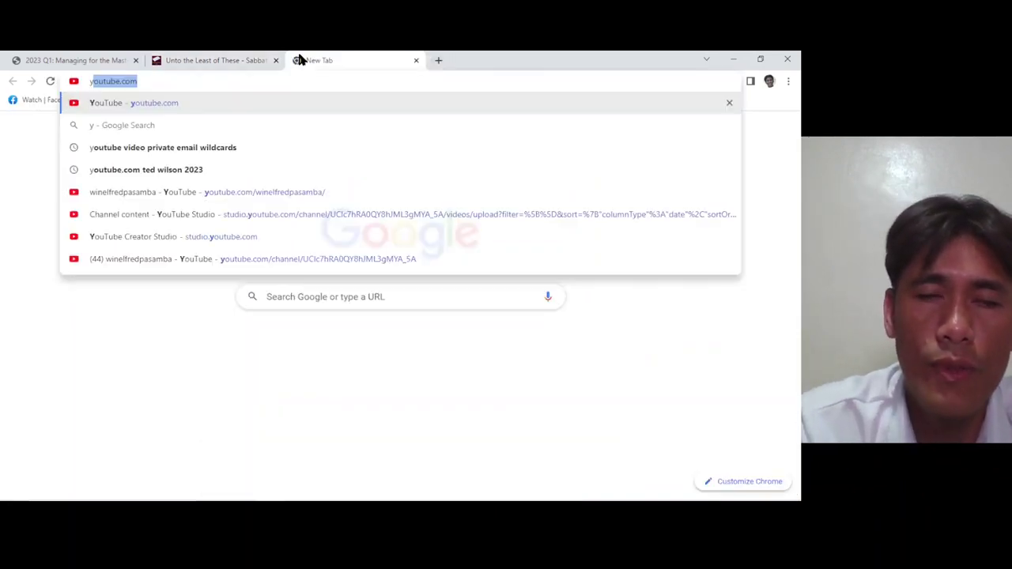
{"action": "type", "text": "outube it is "}
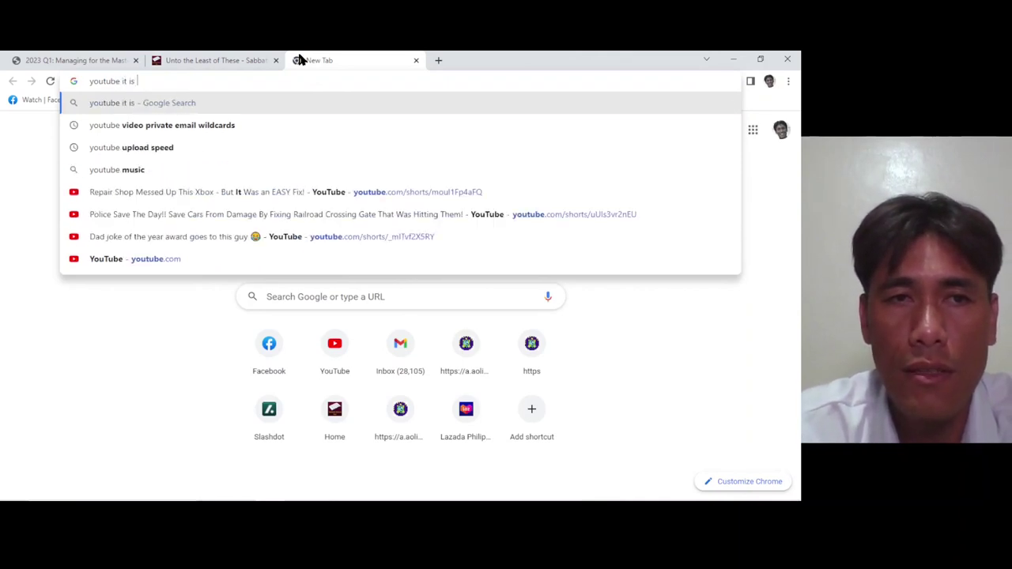
{"action": "type", "text": "written"}
{"action": "key", "text": "ctrl+v"}
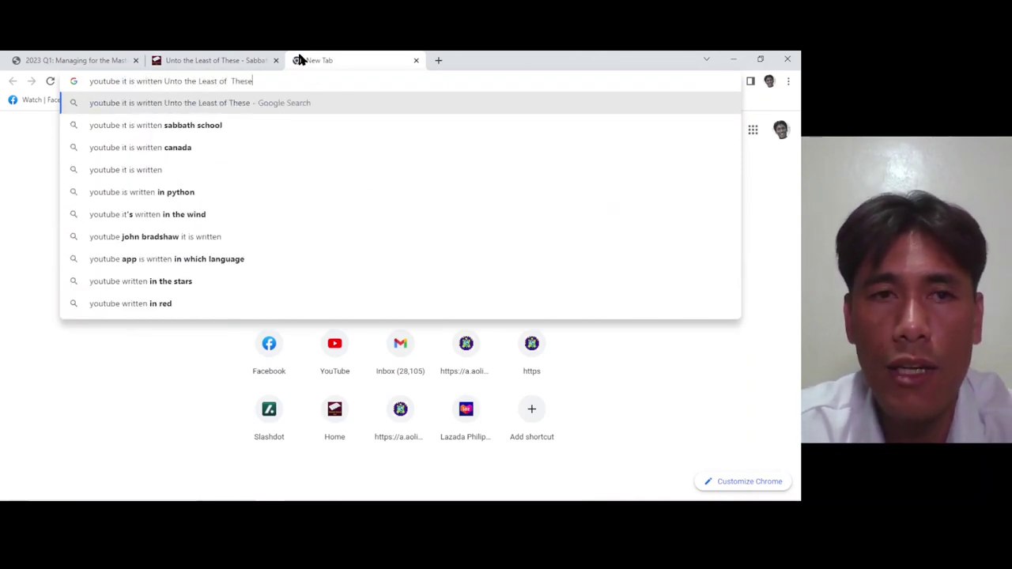
{"action": "key", "text": "Return"}
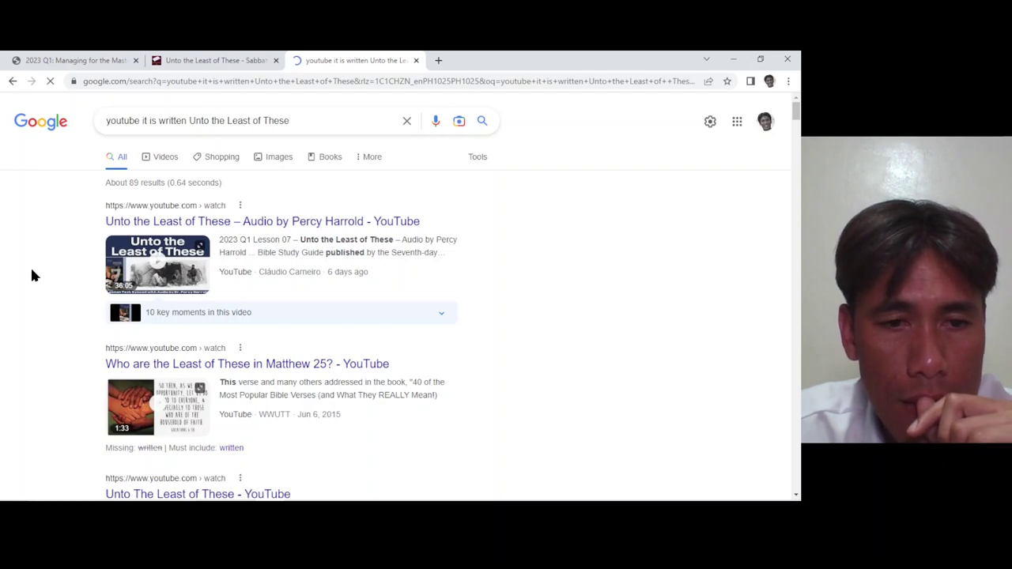
{"action": "scroll", "coordinate": [32, 273], "scroll_direction": "down", "scroll_amount": 2}
{"action": "scroll", "coordinate": [32, 275], "scroll_direction": "down", "scroll_amount": 3}
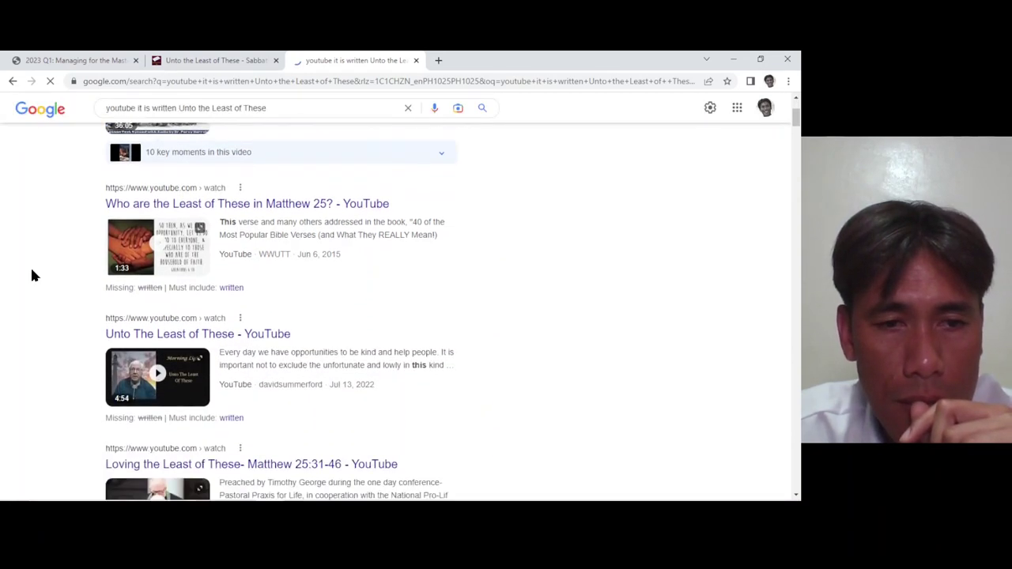
{"action": "scroll", "coordinate": [32, 275], "scroll_direction": "down", "scroll_amount": 3}
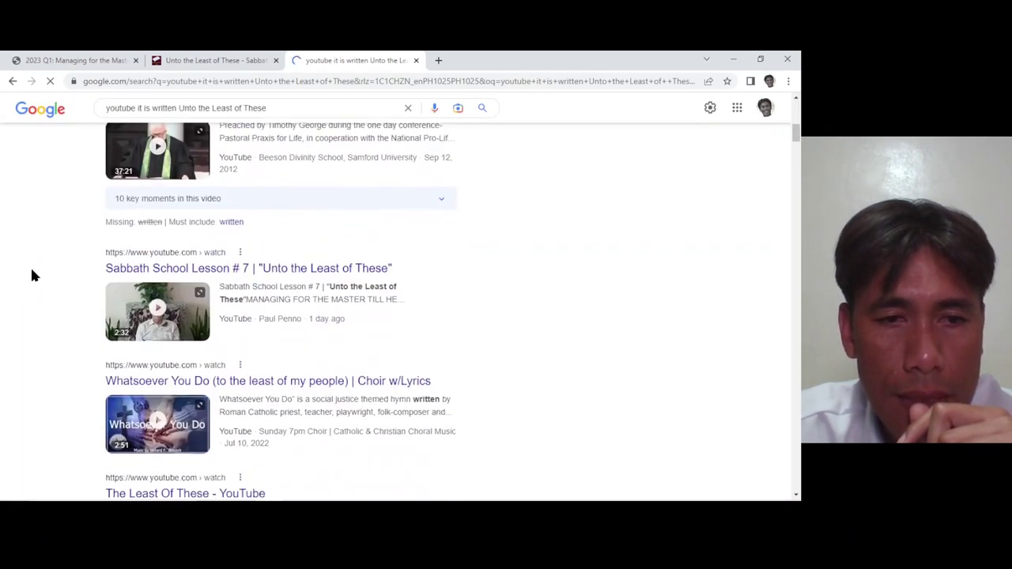
{"action": "scroll", "coordinate": [32, 275], "scroll_direction": "up", "scroll_amount": 7}
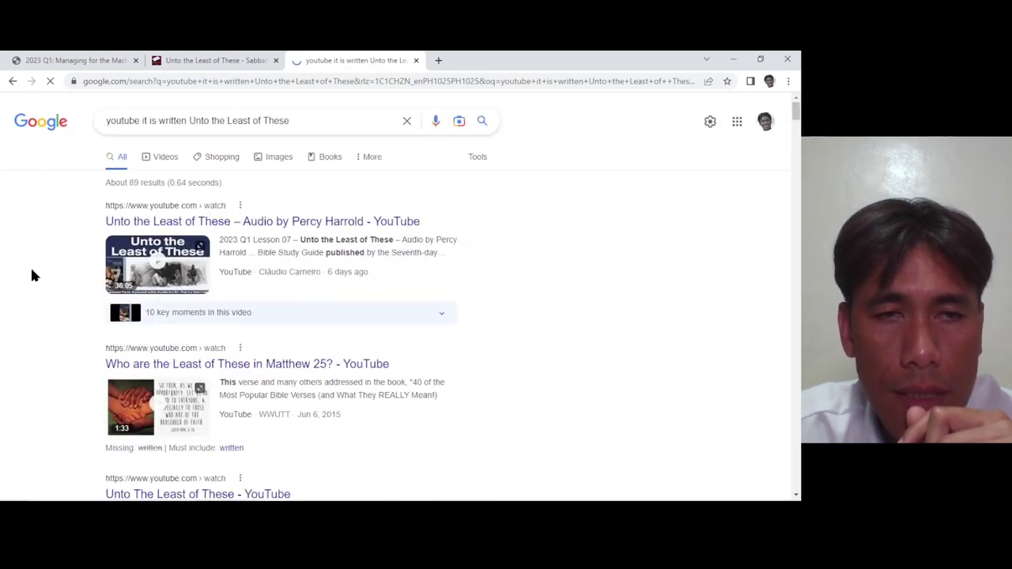
Step: Go to youtube.com from the address bar
{"action": "left_click", "coordinate": [249, 81]}
{"action": "type", "text": "yo"}
{"action": "key", "text": "Return"}
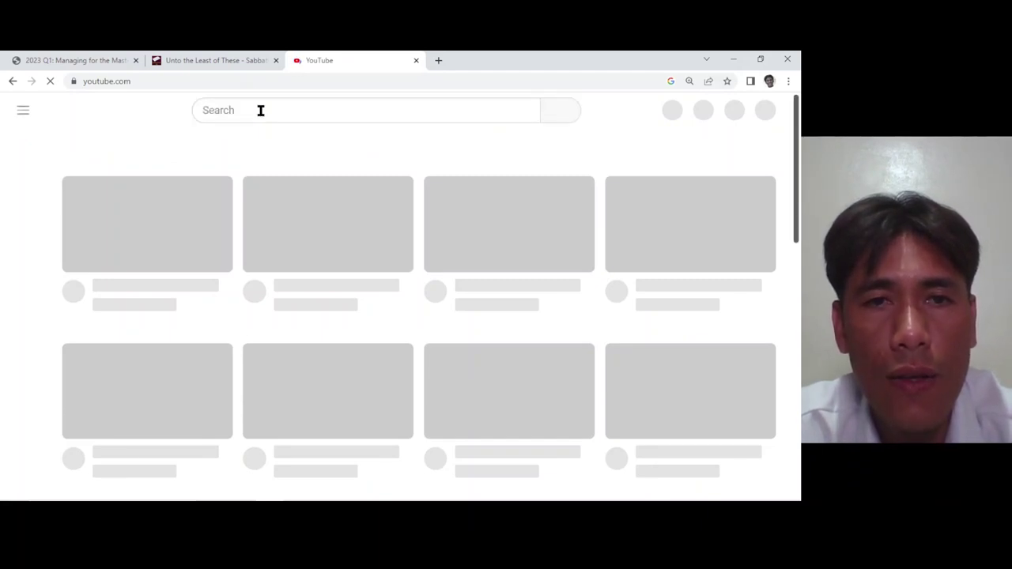
Step: Search YouTube for 'it is written unto the least of these' and browse the results
{"action": "left_click", "coordinate": [260, 110]}
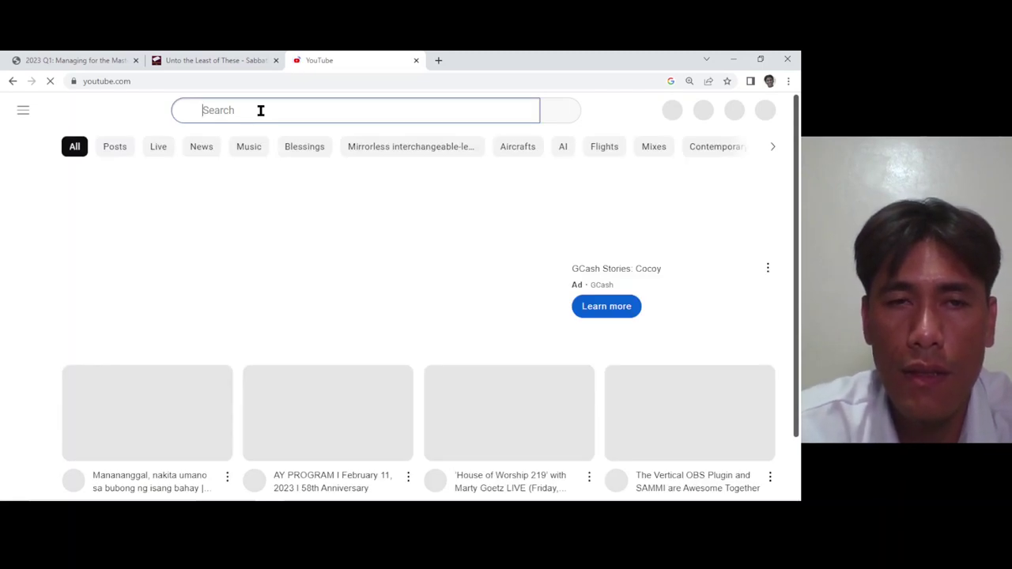
{"action": "type", "text": "it is written unto th"}
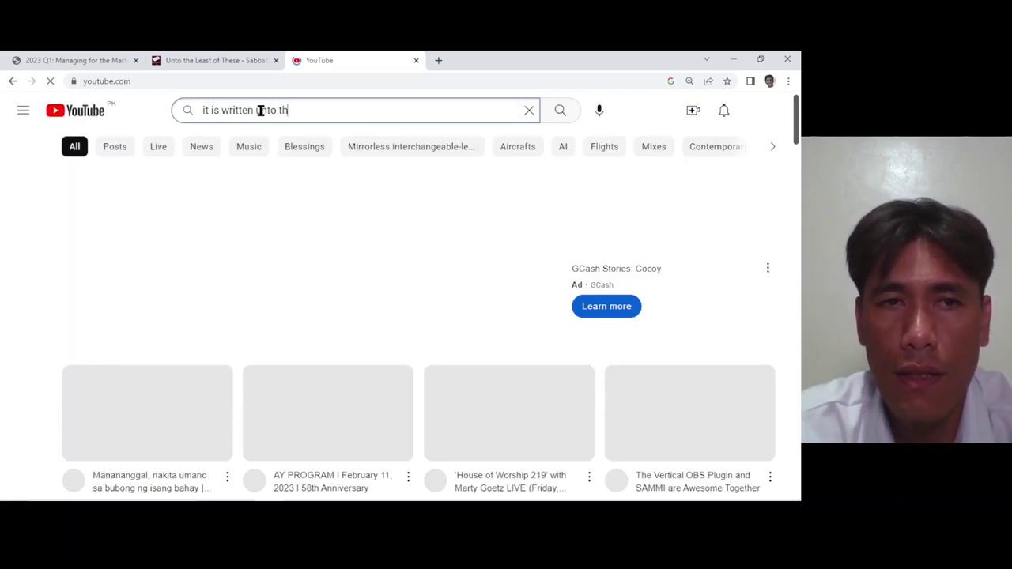
{"action": "type", "text": "e least of these"}
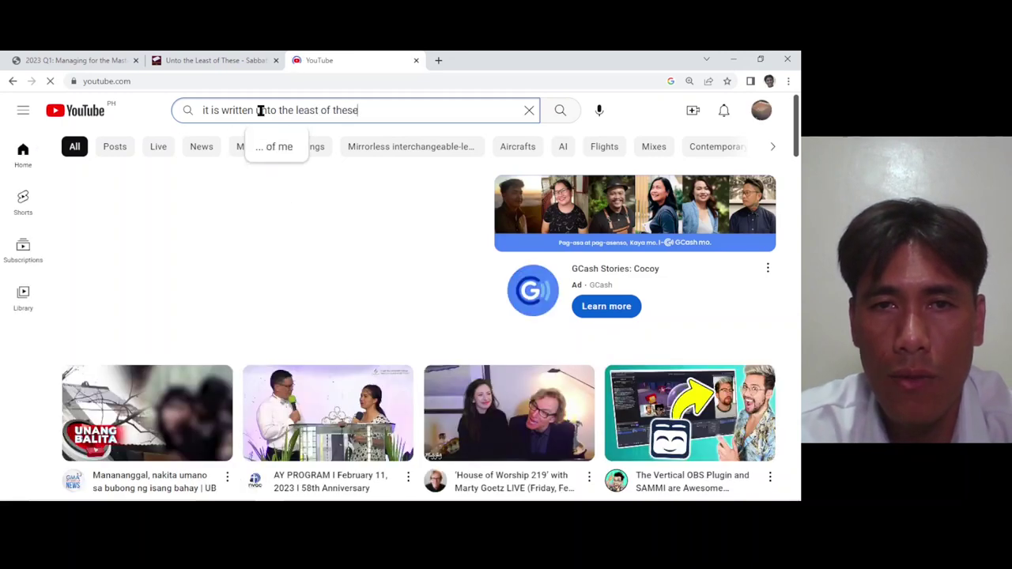
{"action": "key", "text": "Return"}
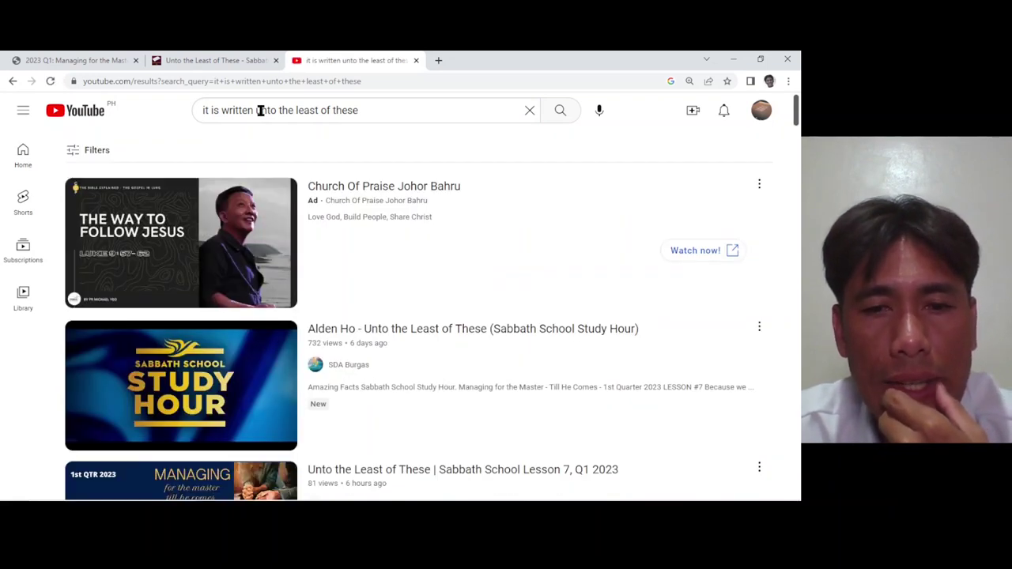
{"action": "scroll", "coordinate": [445, 254], "scroll_direction": "down", "scroll_amount": 1}
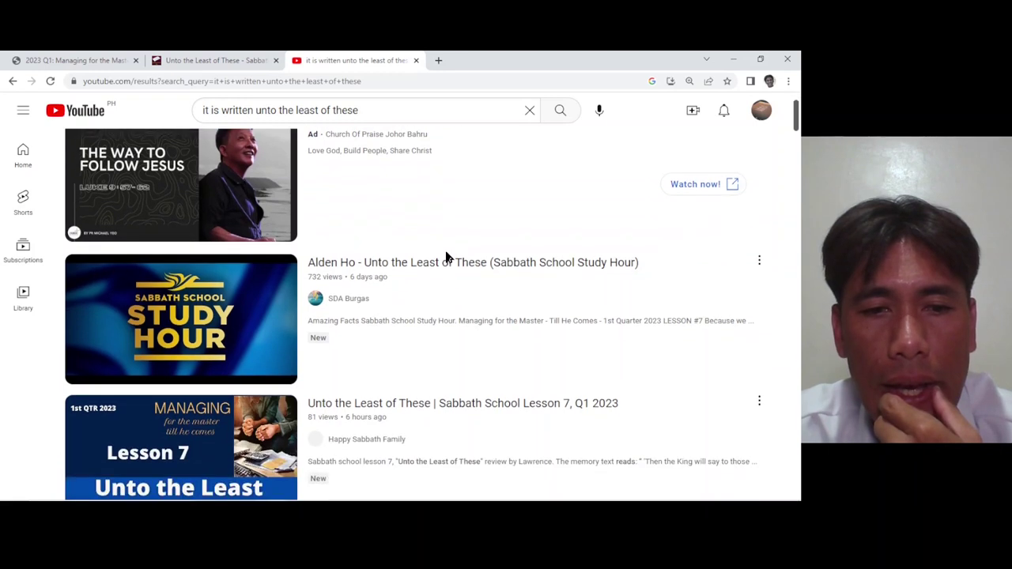
{"action": "scroll", "coordinate": [447, 258], "scroll_direction": "down", "scroll_amount": 1}
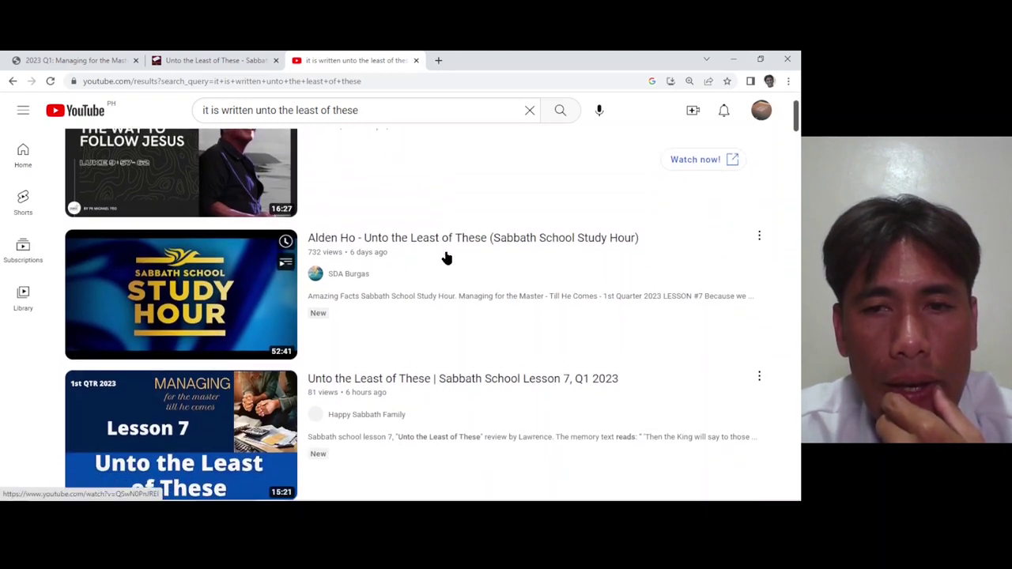
{"action": "scroll", "coordinate": [446, 257], "scroll_direction": "down", "scroll_amount": 4}
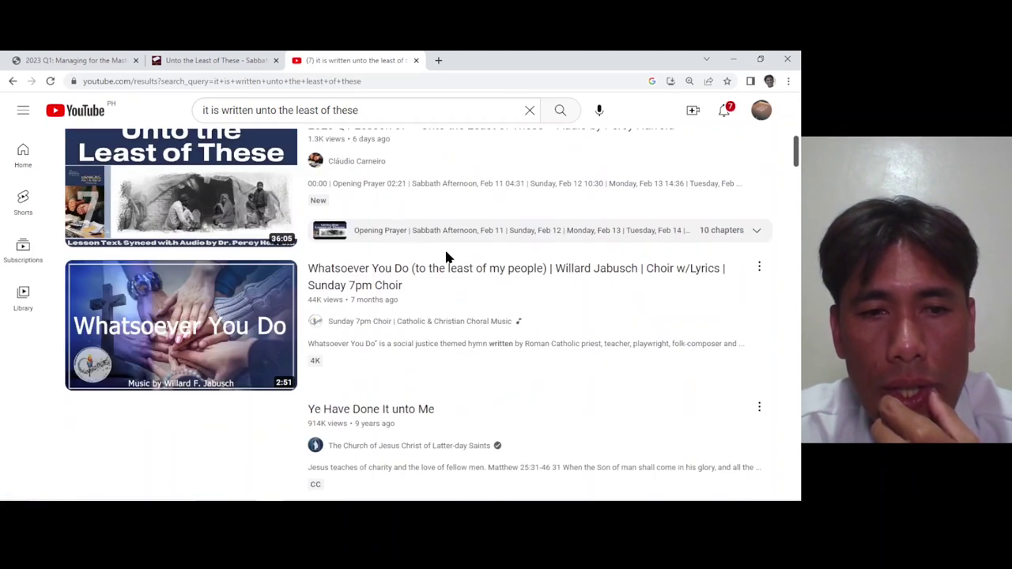
{"action": "scroll", "coordinate": [447, 257], "scroll_direction": "down", "scroll_amount": 1}
{"action": "scroll", "coordinate": [447, 257], "scroll_direction": "up", "scroll_amount": 10}
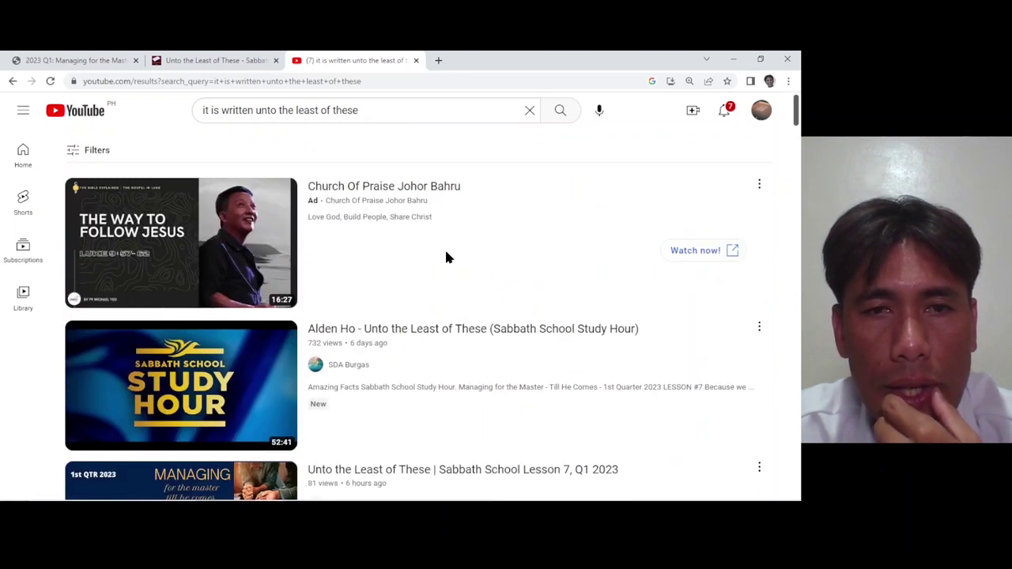
Step: Search 'it is written' and open the It Is Written channel's Sabbath School 2023 Q1 shelf
{"action": "double_click", "coordinate": [385, 116]}
{"action": "key", "text": "BackSpace"}
{"action": "key", "text": "BackSpace"}
{"action": "key", "text": "BackSpace"}
{"action": "key", "text": "BackSpace"}
{"action": "key", "text": "BackSpace"}
{"action": "key", "text": "BackSpace"}
{"action": "key", "text": "BackSpace"}
{"action": "key", "text": "BackSpace"}
{"action": "key", "text": "BackSpace"}
{"action": "key", "text": "BackSpace"}
{"action": "key", "text": "BackSpace"}
{"action": "key", "text": "BackSpace"}
{"action": "key", "text": "BackSpace"}
{"action": "key", "text": "BackSpace"}
{"action": "key", "text": "BackSpace"}
{"action": "key", "text": "BackSpace"}
{"action": "key", "text": "BackSpace"}
{"action": "key", "text": "BackSpace"}
{"action": "key", "text": "BackSpace"}
{"action": "key", "text": "Return"}
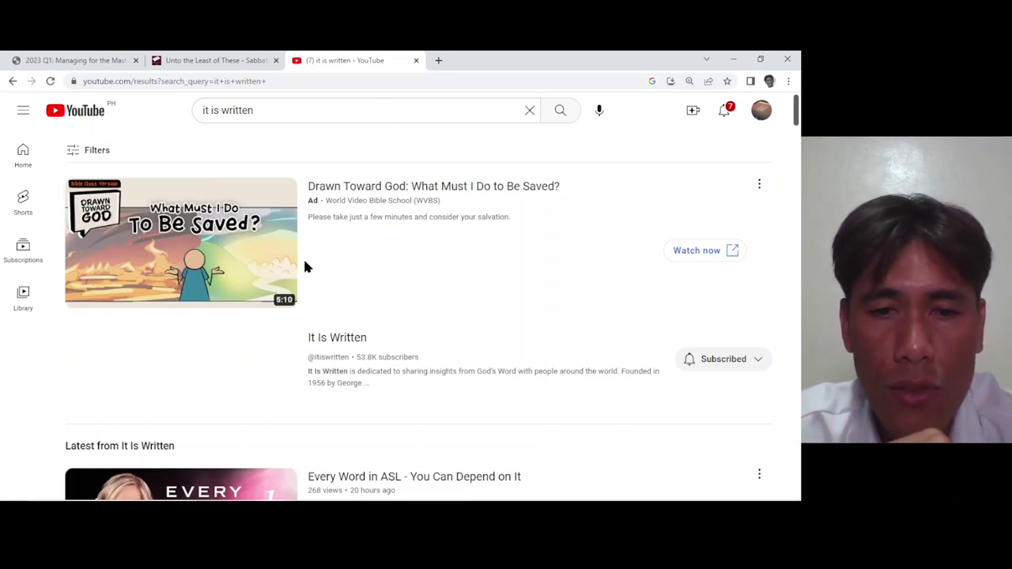
{"action": "left_click", "coordinate": [333, 339]}
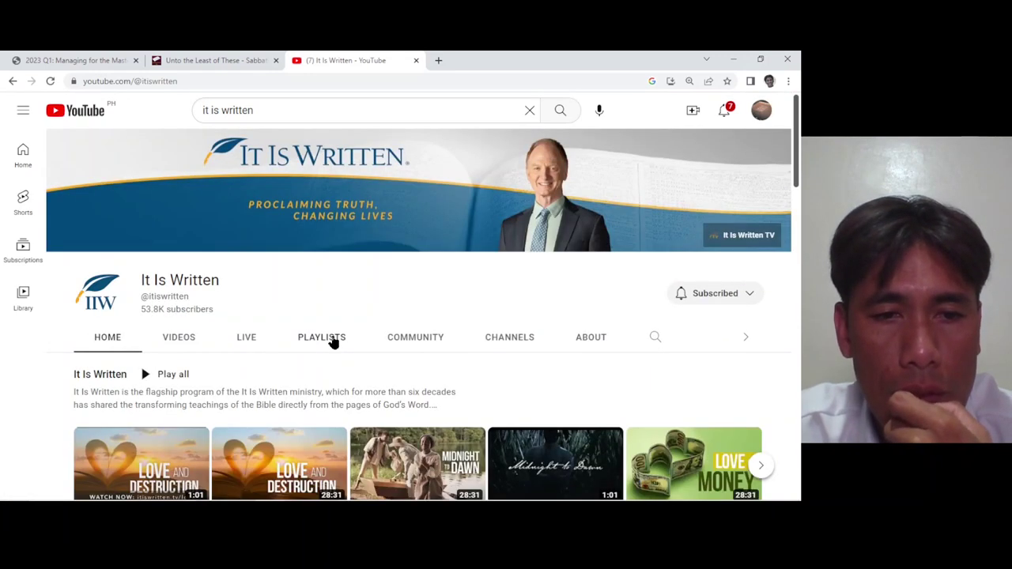
{"action": "scroll", "coordinate": [334, 341], "scroll_direction": "down", "scroll_amount": 3}
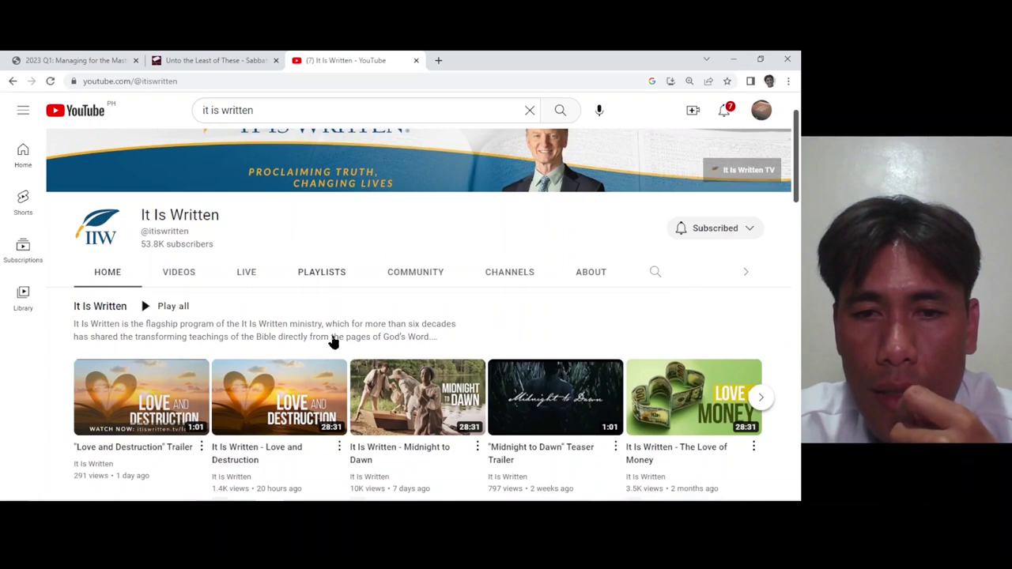
{"action": "scroll", "coordinate": [332, 340], "scroll_direction": "down", "scroll_amount": 3}
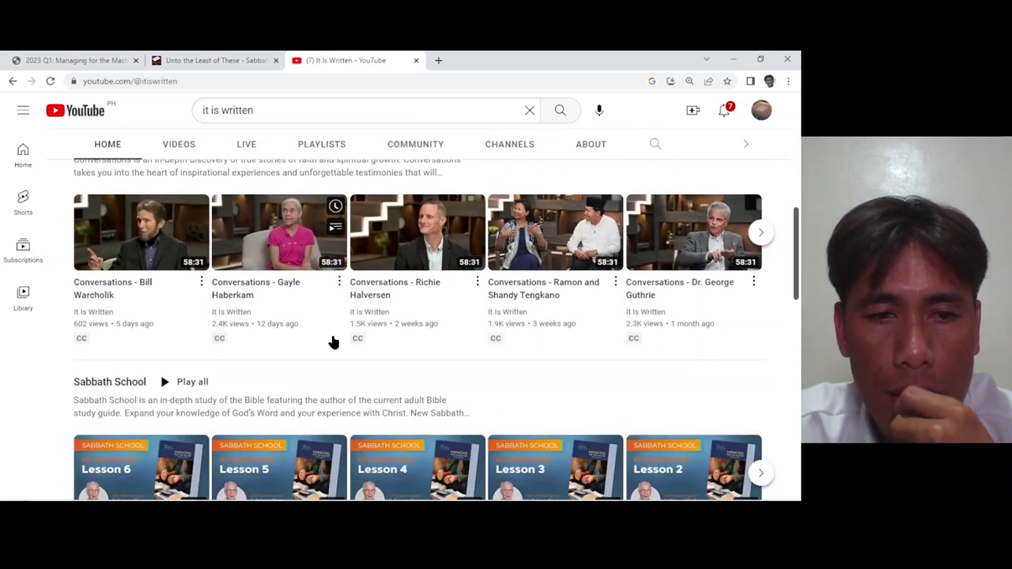
{"action": "scroll", "coordinate": [332, 341], "scroll_direction": "down", "scroll_amount": 2}
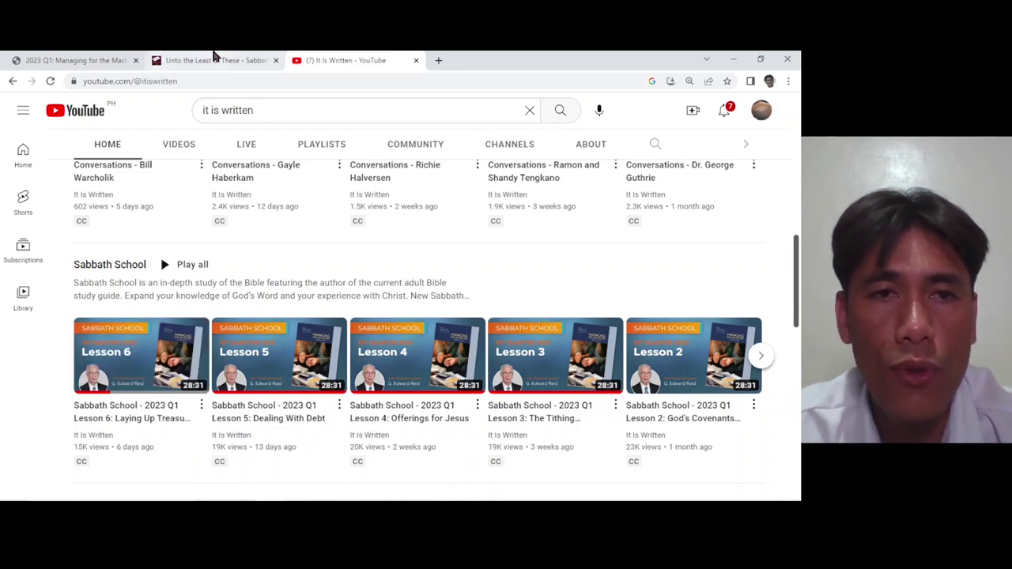
{"action": "left_click", "coordinate": [214, 58]}
Step: Check the ssnet.org lesson list, then return to the PowerPoint deck
{"action": "left_click", "coordinate": [52, 59]}
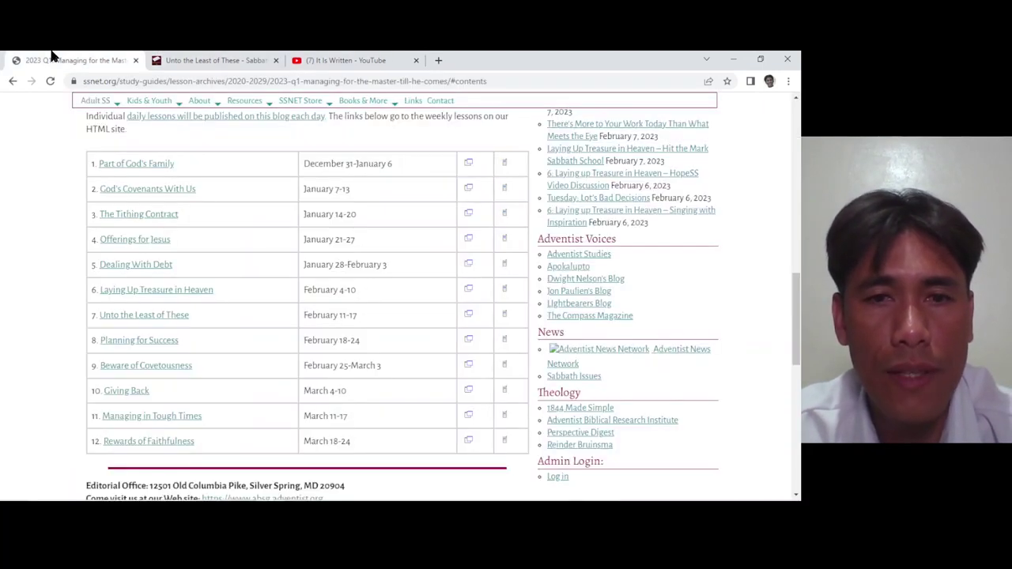
{"action": "key", "text": "alt+Tab"}
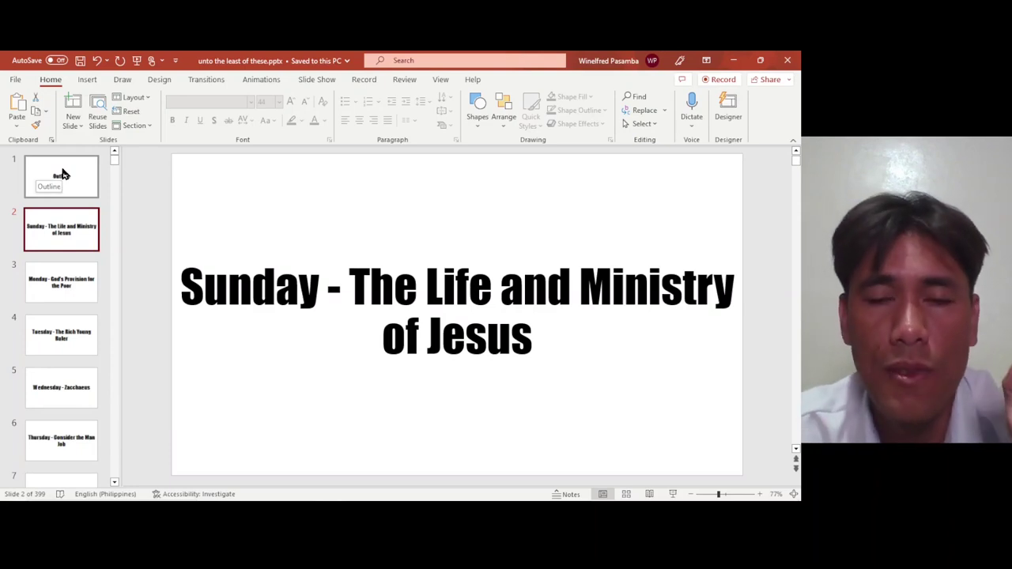
{"action": "left_click", "coordinate": [63, 174]}
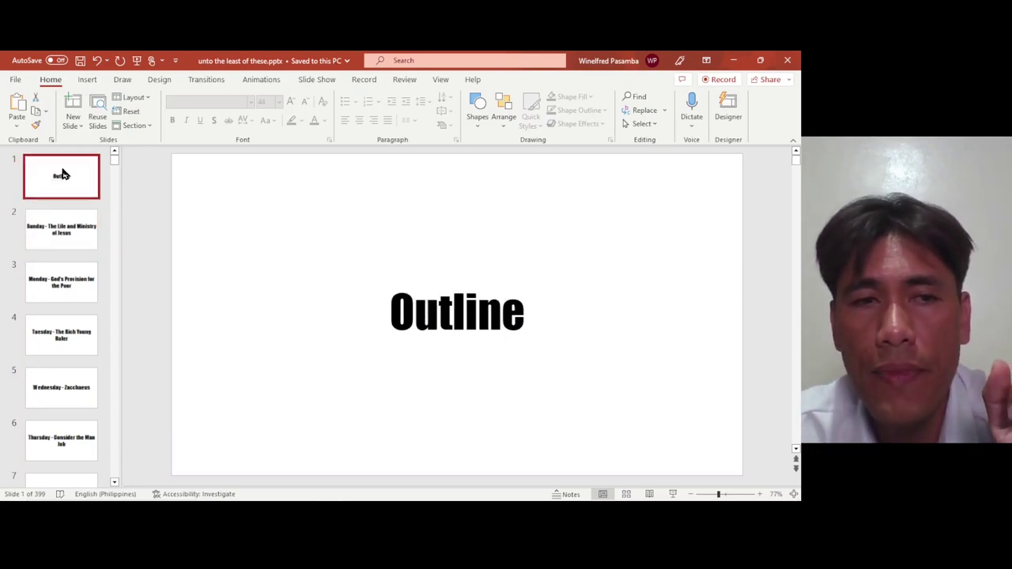
{"action": "key", "text": "Down"}
{"action": "key", "text": "Down"}
{"action": "key", "text": "Down"}
{"action": "key", "text": "Down"}
{"action": "key", "text": "Down"}
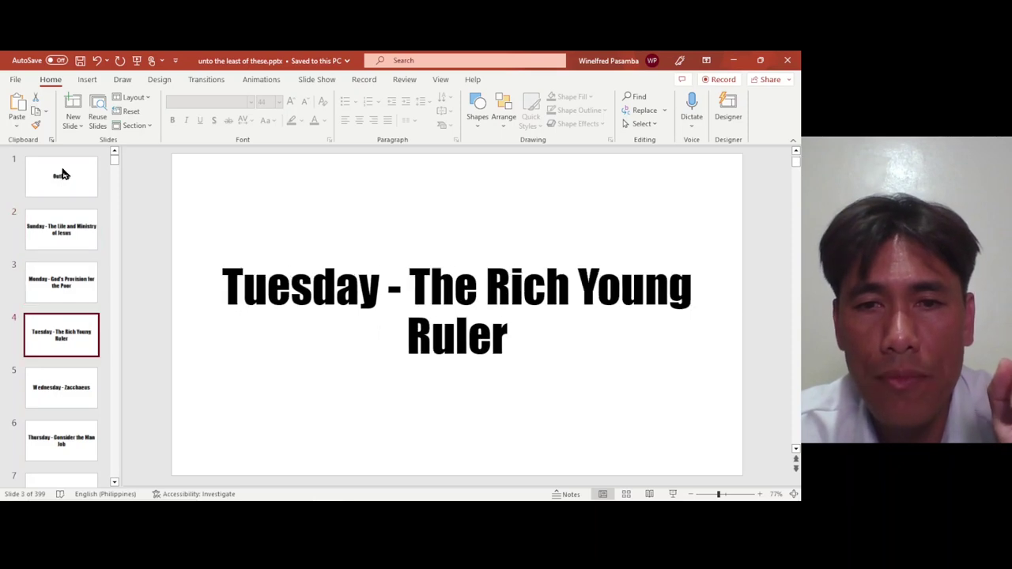
{"action": "key", "text": "Down"}
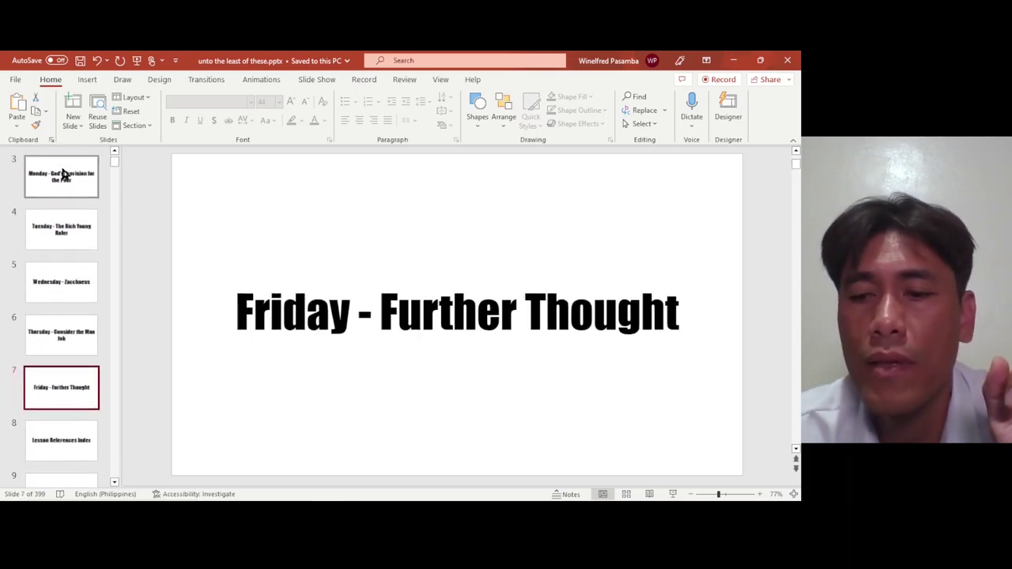
{"action": "key", "text": "Up"}
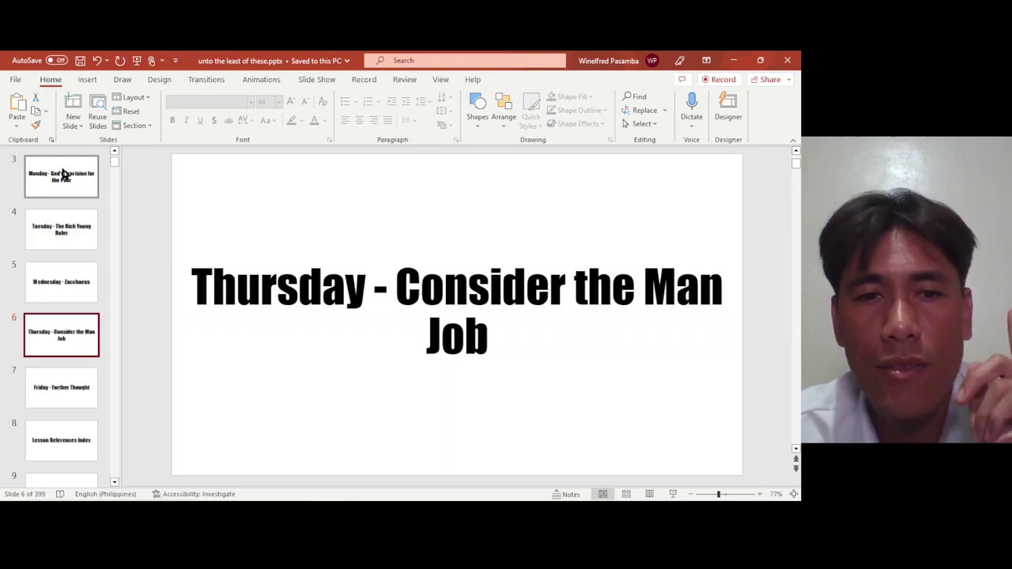
{"action": "key", "text": "Down"}
{"action": "key", "text": "Down"}
{"action": "key", "text": "Down"}
{"action": "key", "text": "Down"}
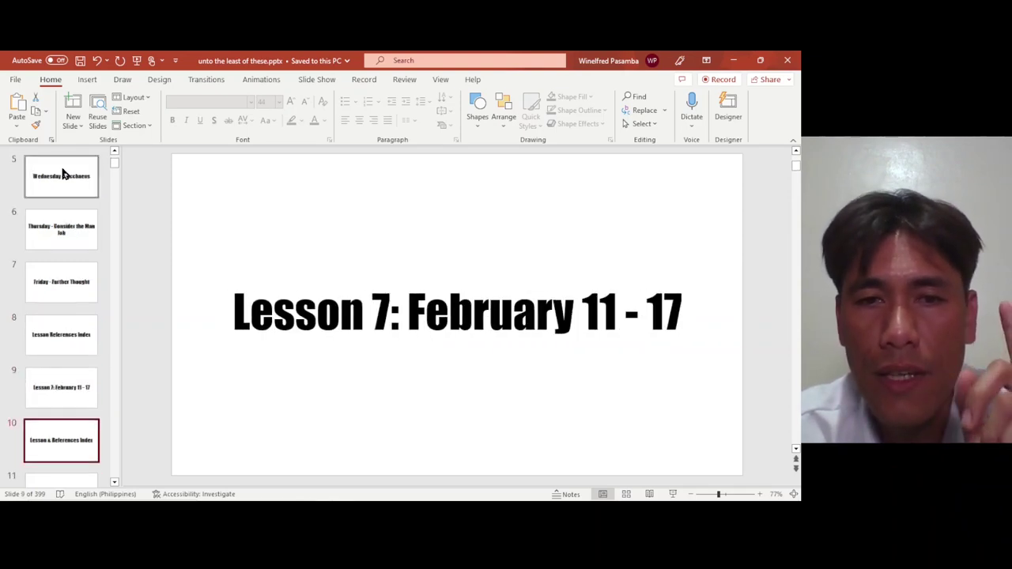
{"action": "key", "text": "Down"}
{"action": "key", "text": "Down"}
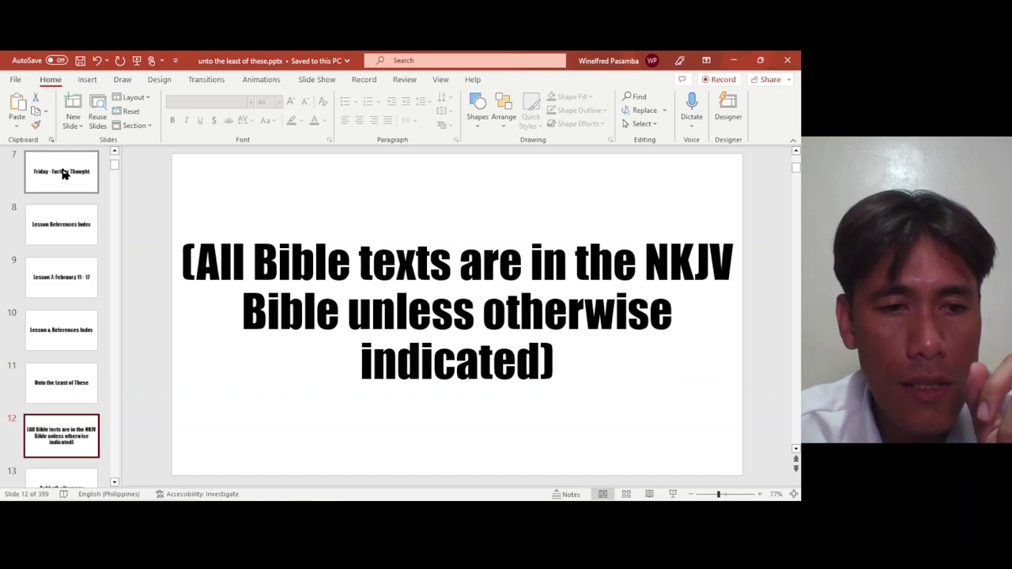
{"action": "key", "text": "Up"}
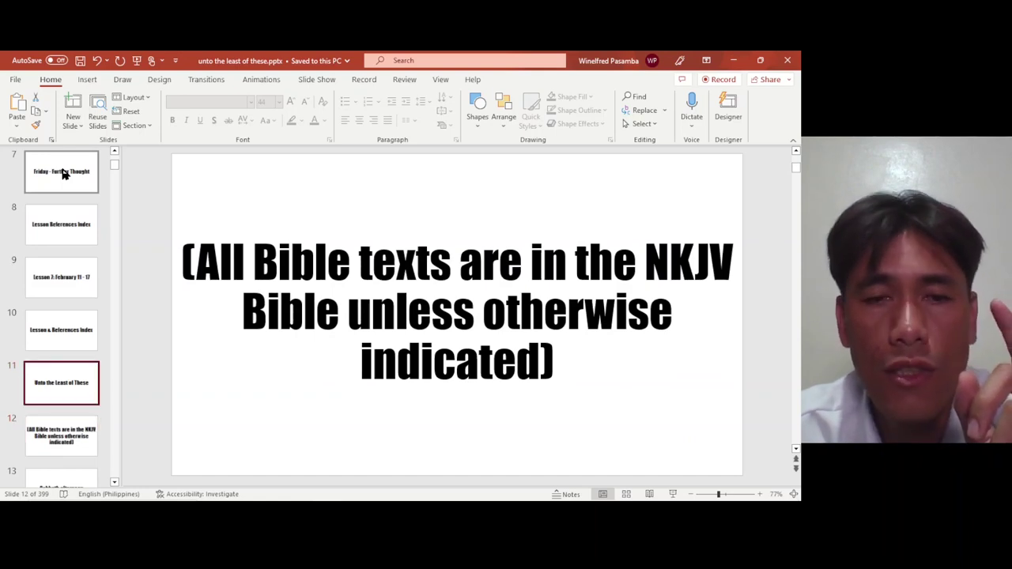
{"action": "key", "text": "super"}
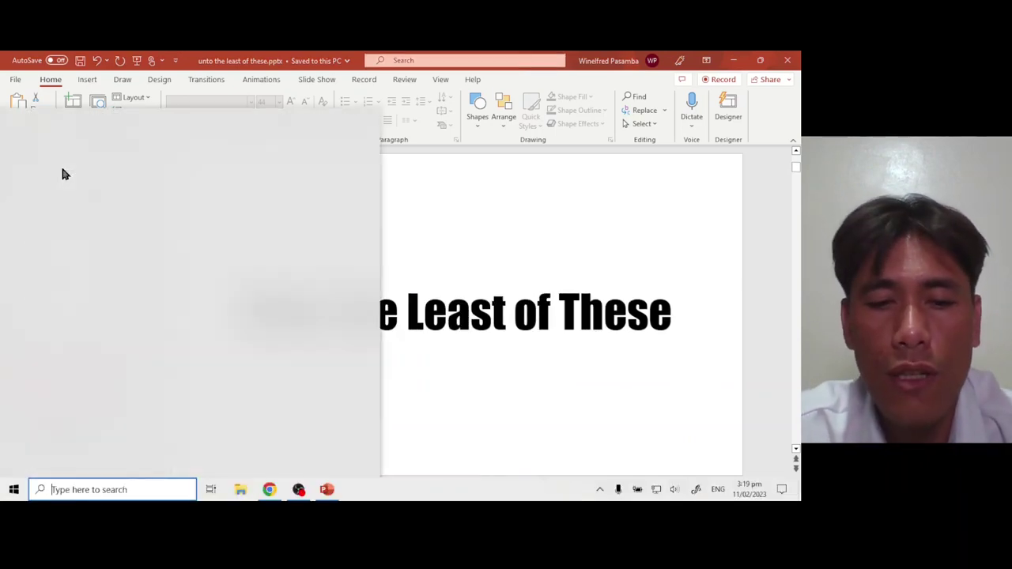
Step: Launch Calculator and compute 400 ÷ 35
{"action": "type", "text": "calc"}
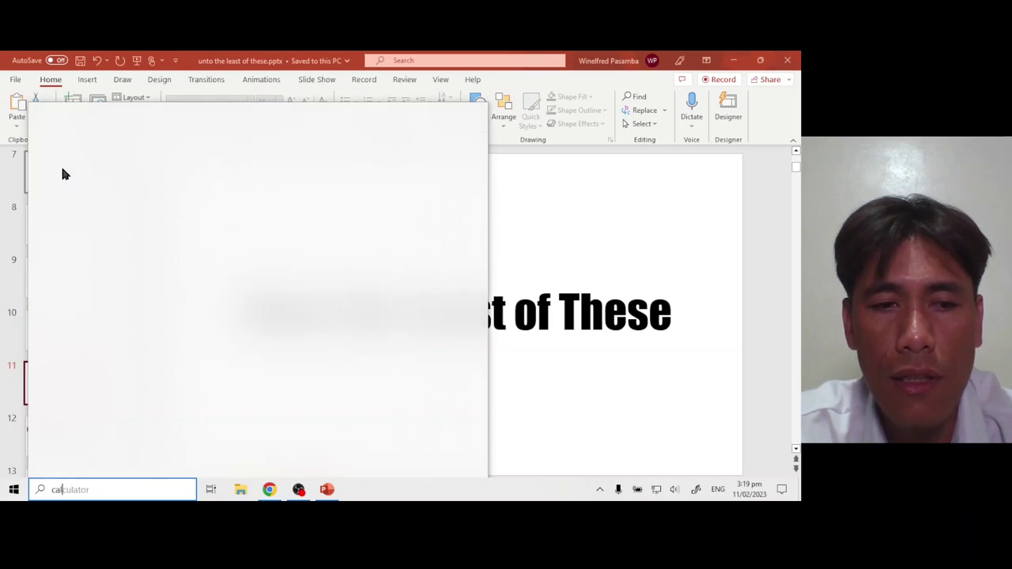
{"action": "left_click", "coordinate": [64, 173]}
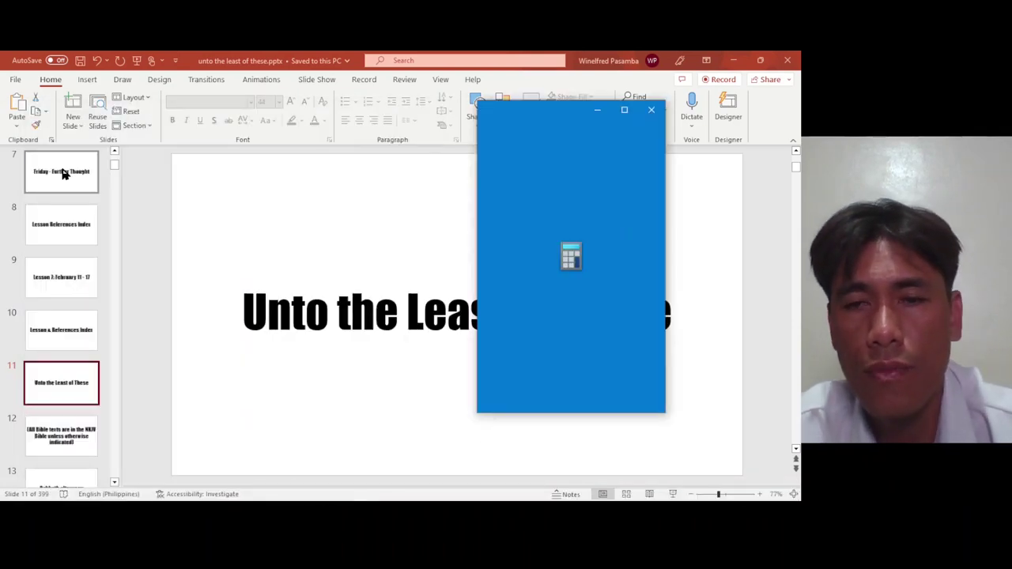
{"action": "type", "text": "4000"}
{"action": "key", "text": "BackSpace"}
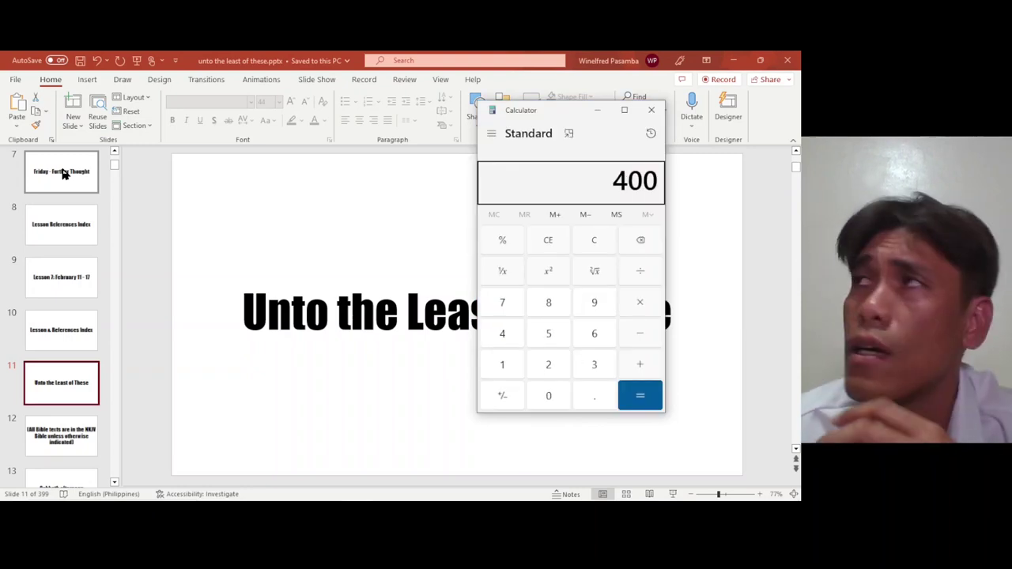
{"action": "type", "text": "/35"}
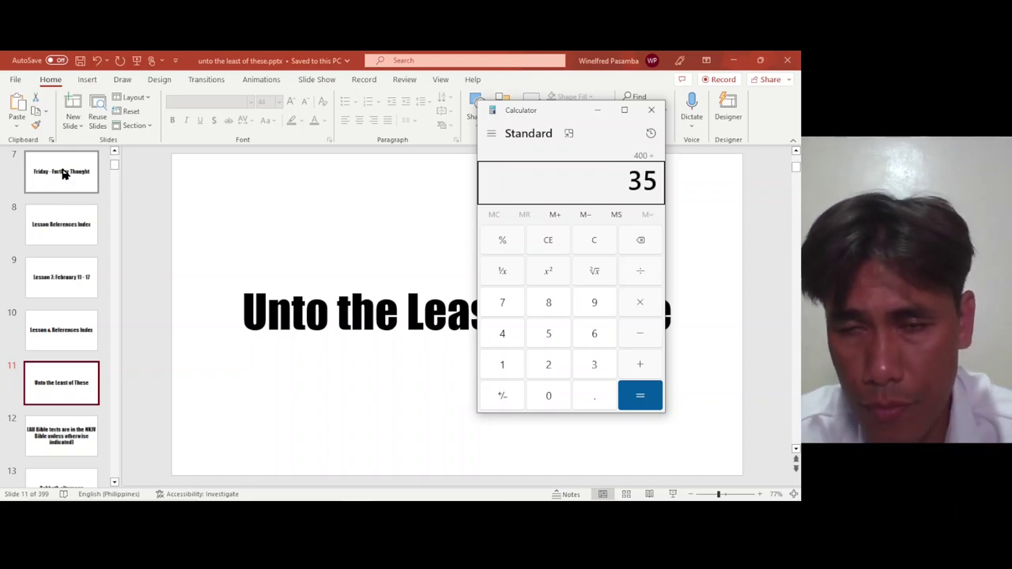
{"action": "key", "text": "Return"}
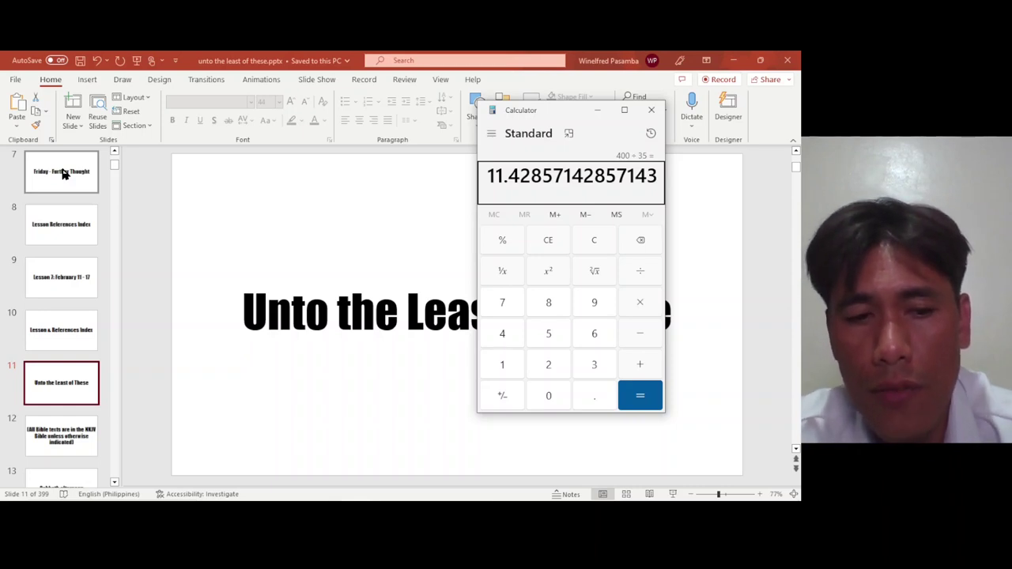
Step: Compute 60 ÷ 12 = 5, then close Calculator
{"action": "key", "text": "Escape"}
{"action": "type", "text": "60"}
{"action": "key", "text": "Return"}
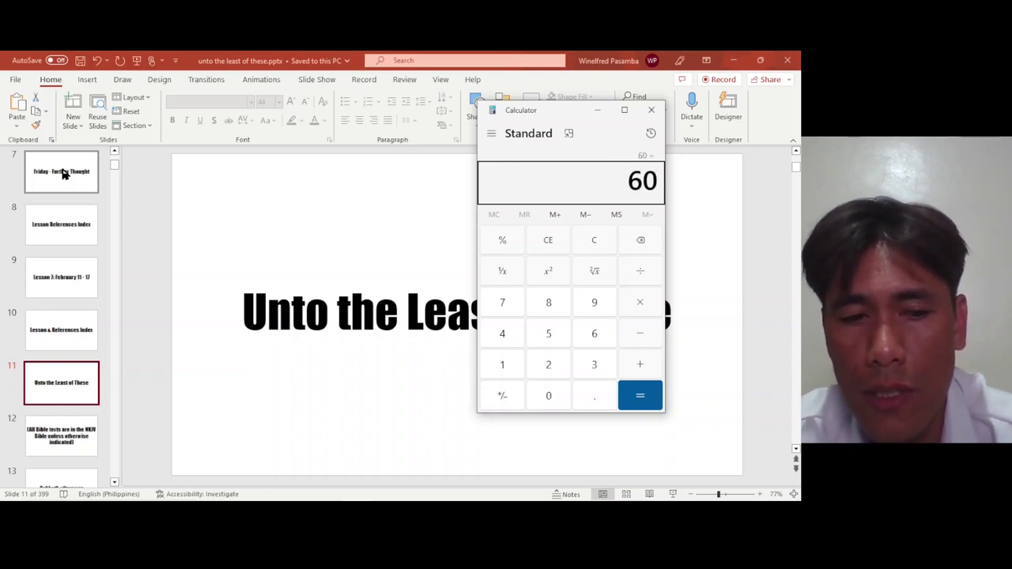
{"action": "type", "text": "/12"}
{"action": "key", "text": "Return"}
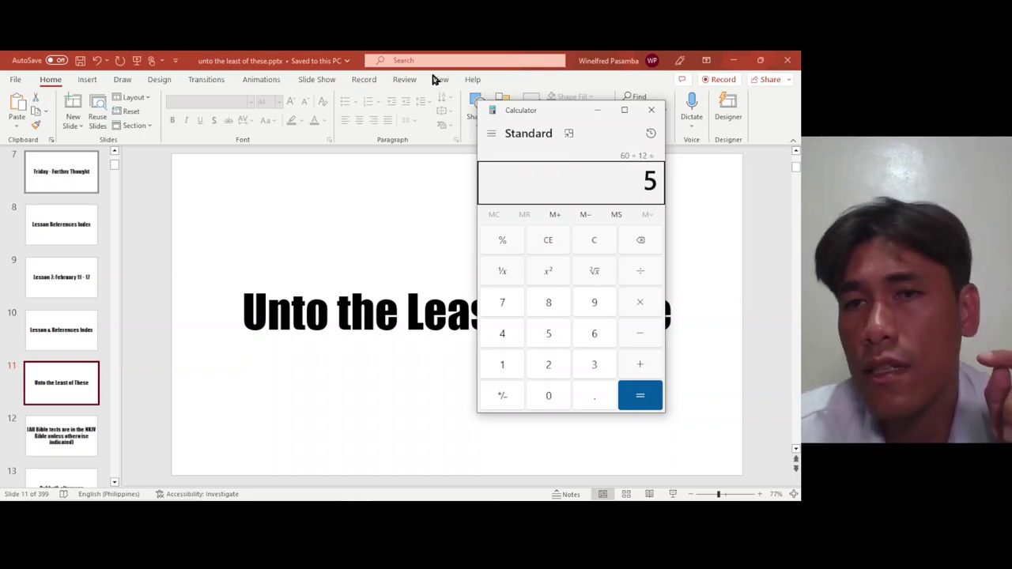
{"action": "left_click", "coordinate": [652, 110]}
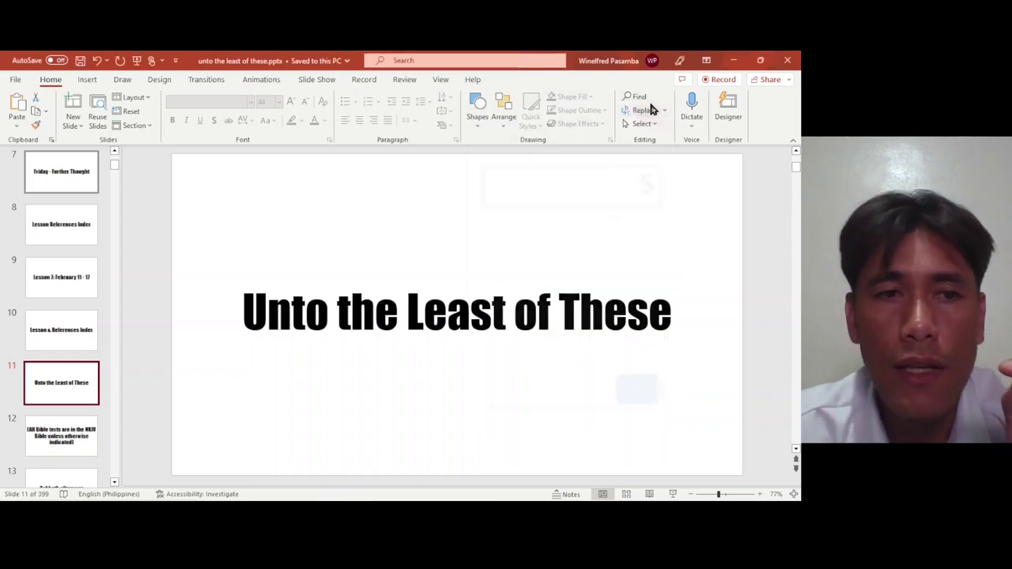
Step: Step from the Friday - Further Thought slide down to slide 17's Matthew 25:40 verse
{"action": "left_click", "coordinate": [54, 187]}
{"action": "key", "text": "Up"}
{"action": "key", "text": "Up"}
{"action": "key", "text": "Down"}
{"action": "key", "text": "Down"}
{"action": "key", "text": "Down"}
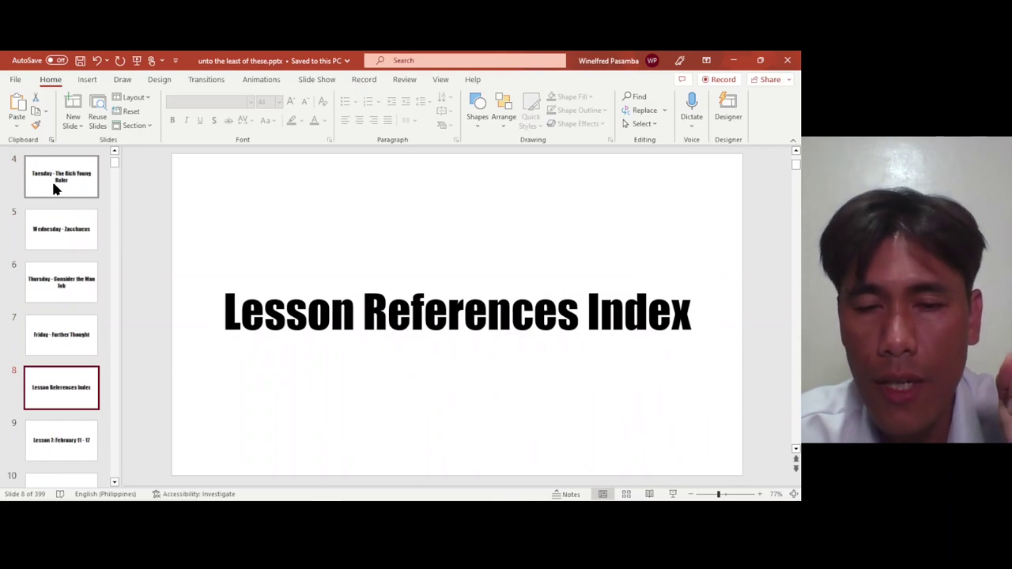
{"action": "key", "text": "Down"}
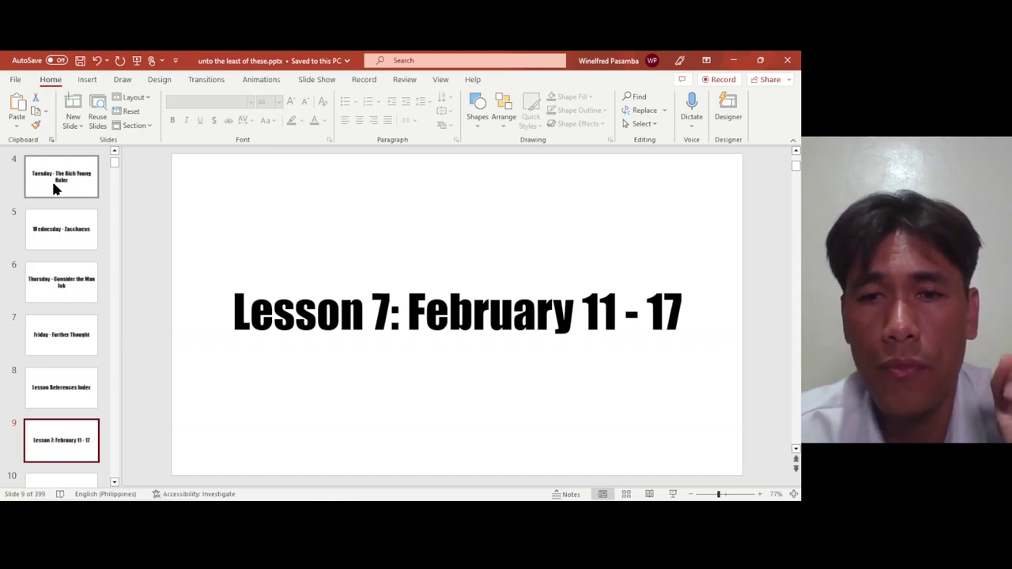
{"action": "key", "text": "Down"}
{"action": "key", "text": "Down"}
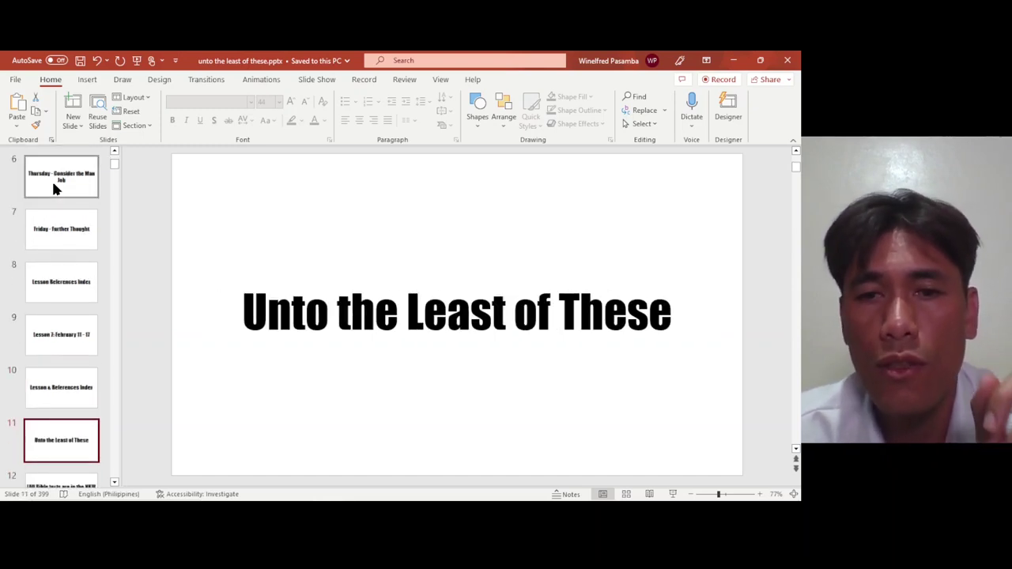
{"action": "key", "text": "Down"}
{"action": "key", "text": "Down"}
{"action": "key", "text": "Down"}
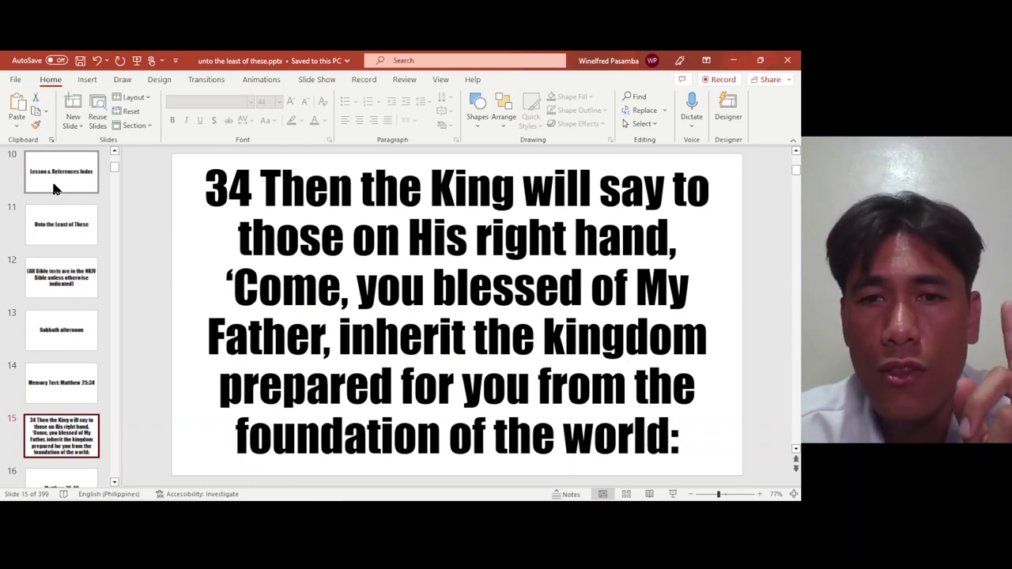
{"action": "key", "text": "Up"}
{"action": "key", "text": "Down"}
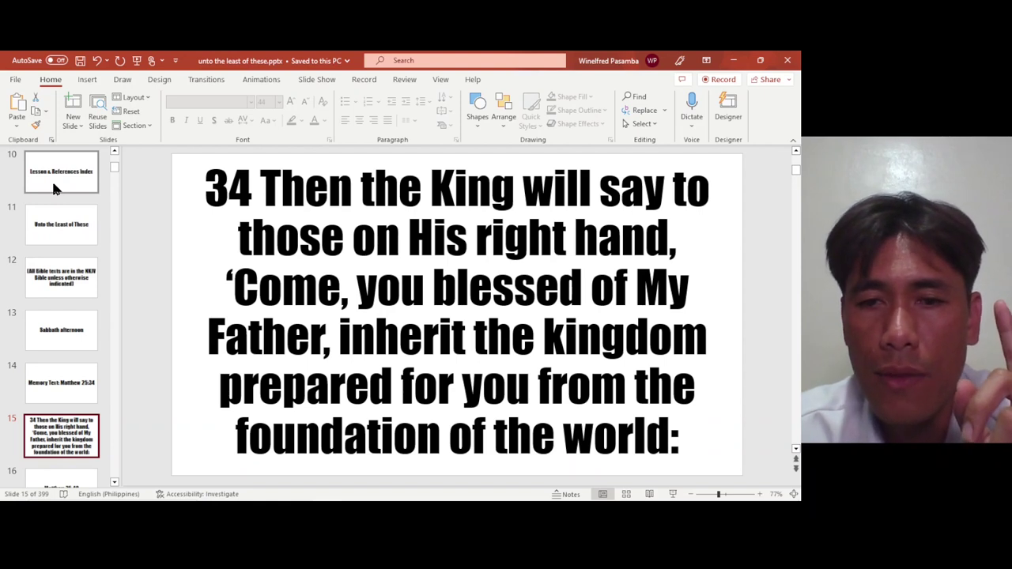
{"action": "key", "text": "Down"}
{"action": "key", "text": "Up"}
{"action": "key", "text": "Down"}
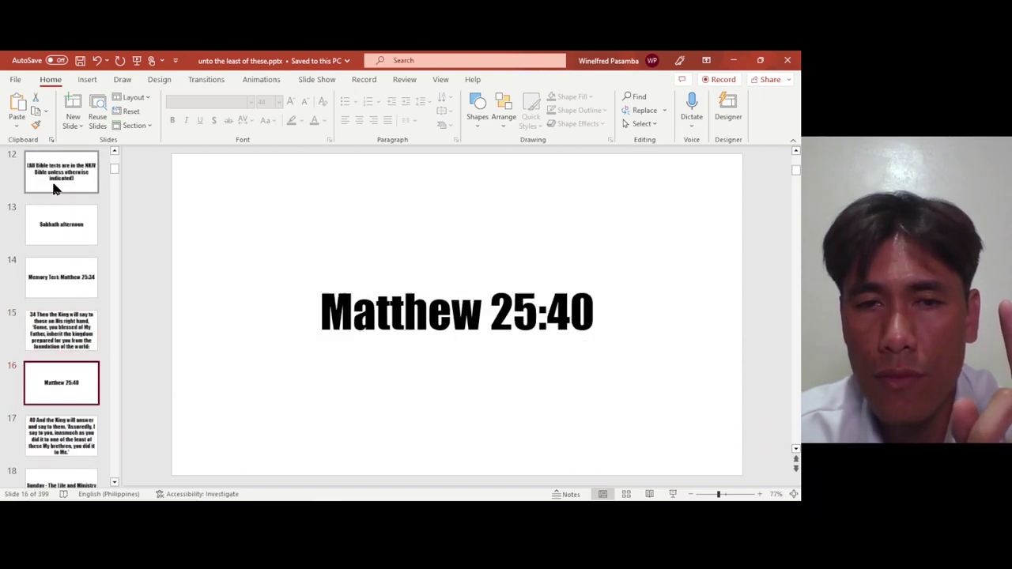
{"action": "key", "text": "Down"}
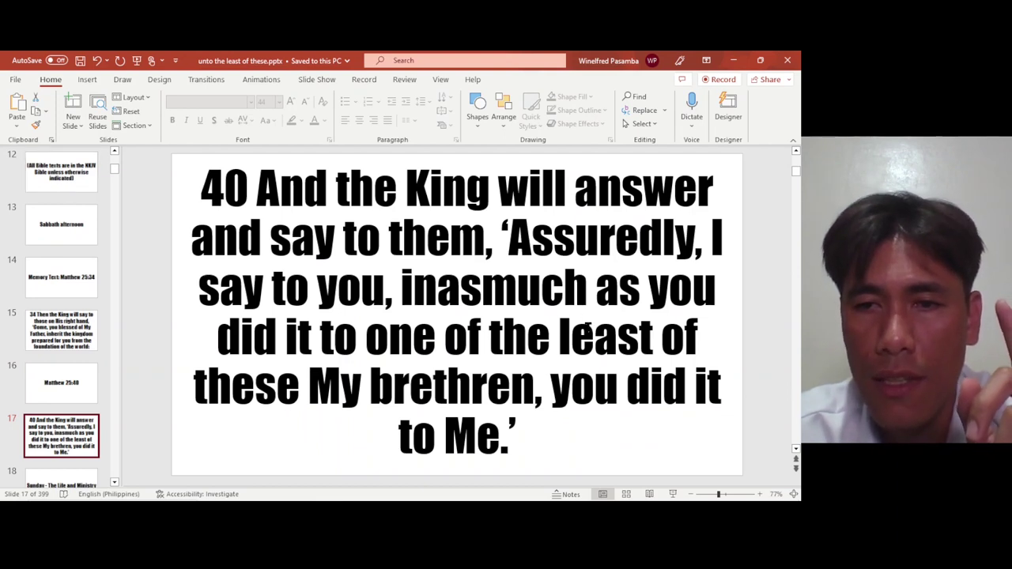
Step: Highlight the words 'least' and 'Me' in yellow on slide 17
{"action": "left_click", "coordinate": [587, 330]}
{"action": "double_click", "coordinate": [587, 330]}
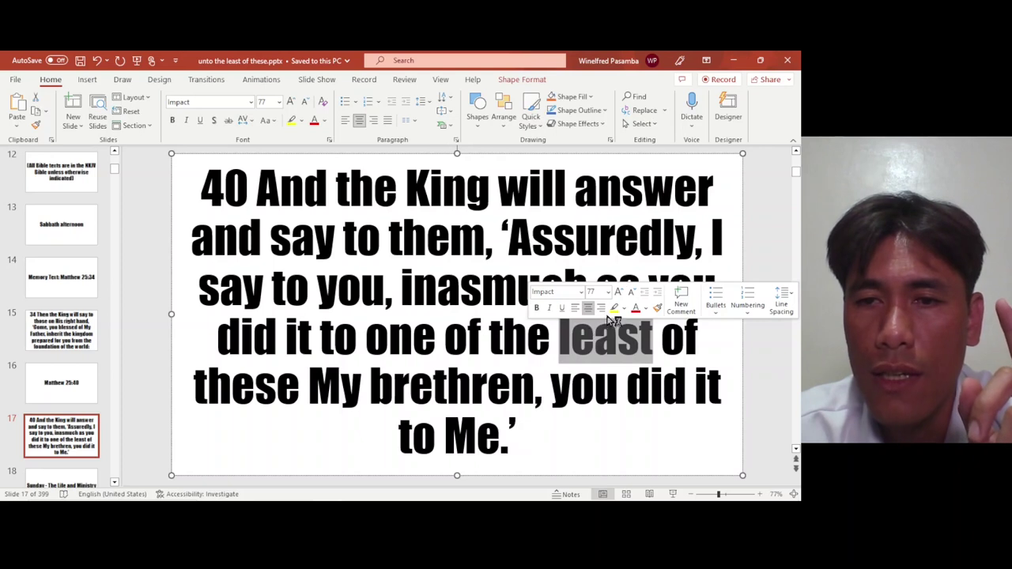
{"action": "left_click", "coordinate": [614, 309]}
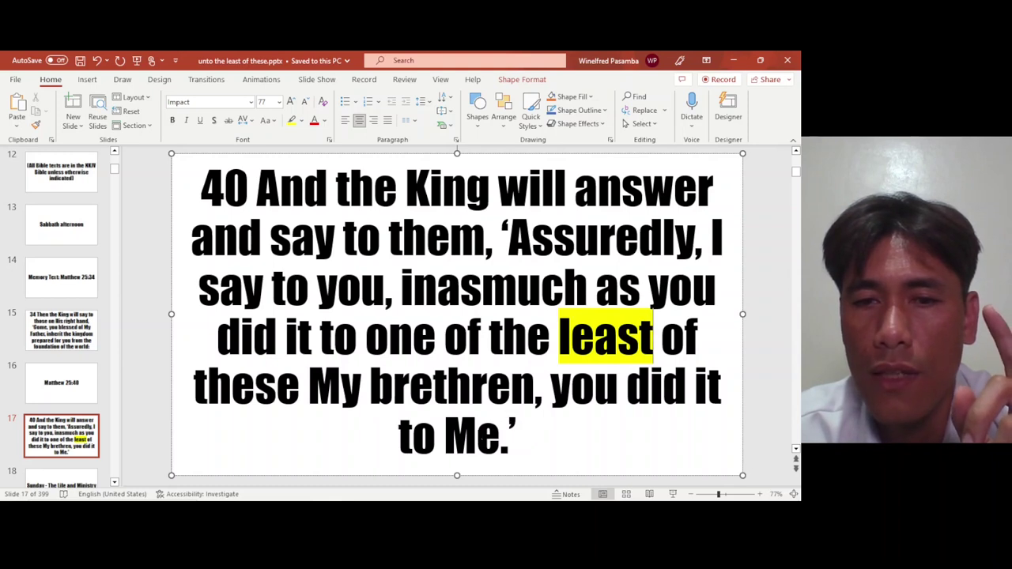
{"action": "double_click", "coordinate": [479, 437]}
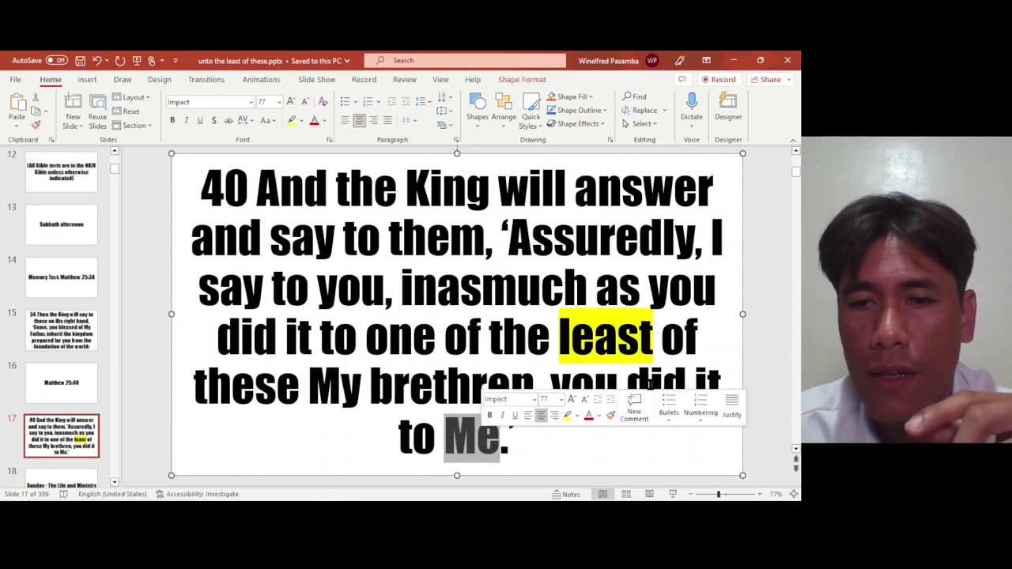
{"action": "left_click", "coordinate": [568, 417]}
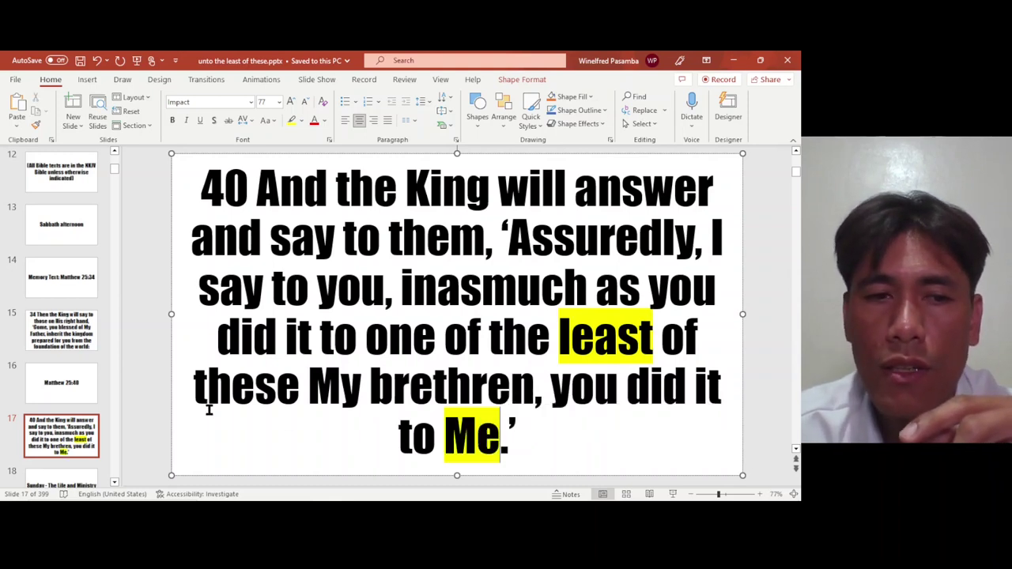
{"action": "left_click", "coordinate": [54, 445]}
Step: Advance past the Sunday and Isaiah 61:1, 2 slides to the Spirit of the Lord God slide
{"action": "key", "text": "Down"}
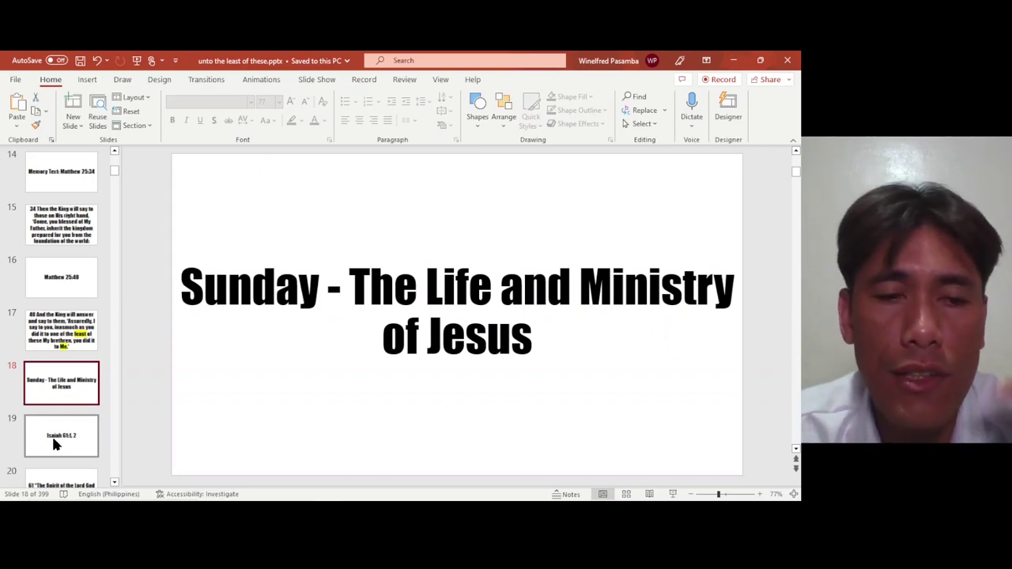
{"action": "key", "text": "Down"}
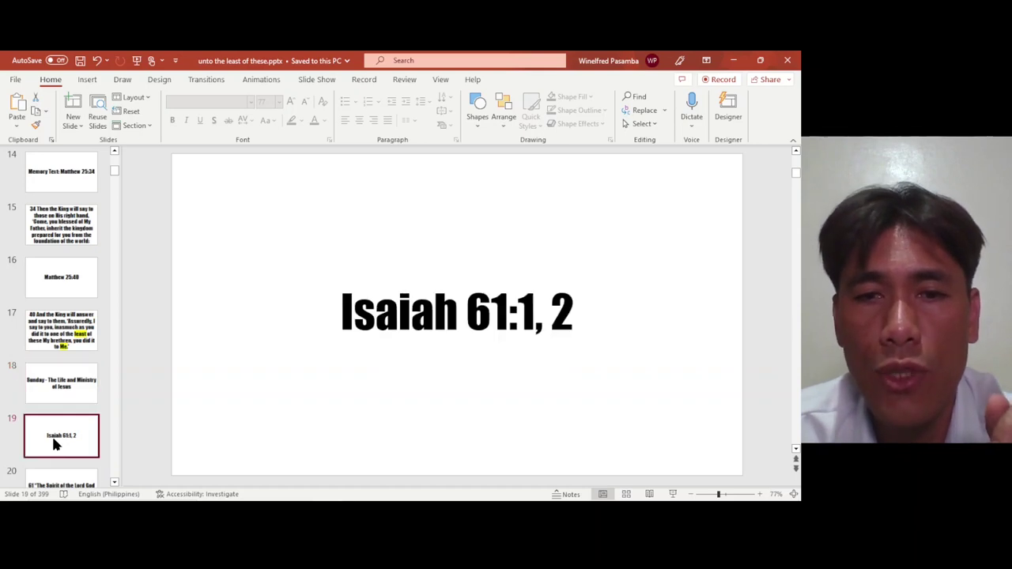
{"action": "key", "text": "Down"}
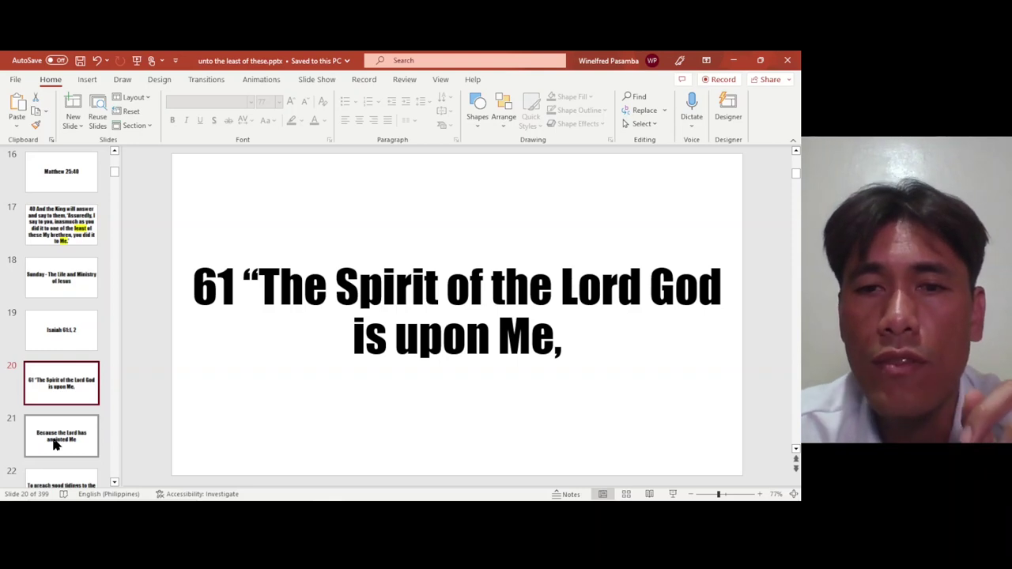
Step: Highlight 'poor' in yellow on the good tidings slide
{"action": "left_click", "coordinate": [55, 445]}
{"action": "key", "text": "Down"}
{"action": "left_click", "coordinate": [55, 445]}
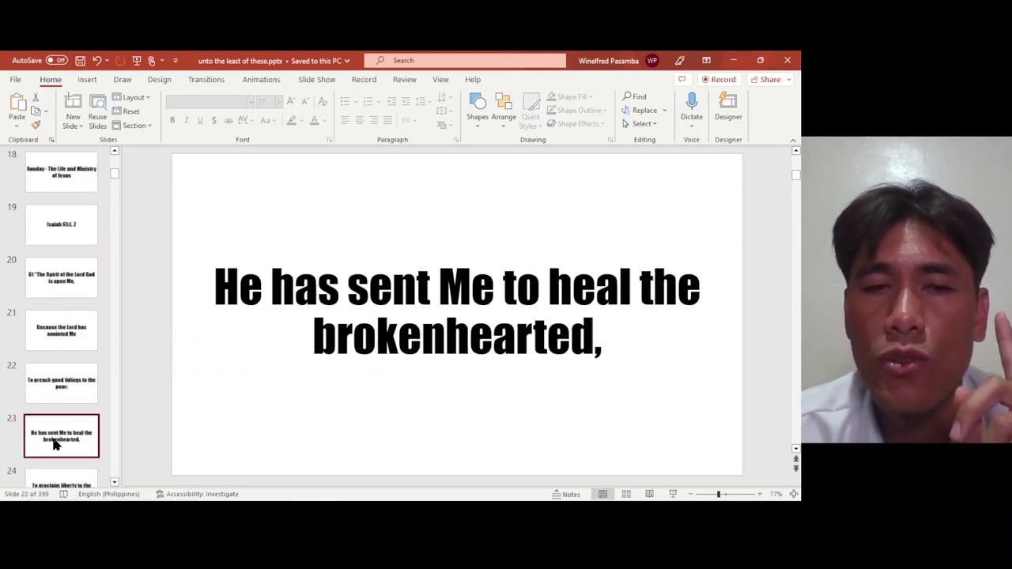
{"action": "key", "text": "Up"}
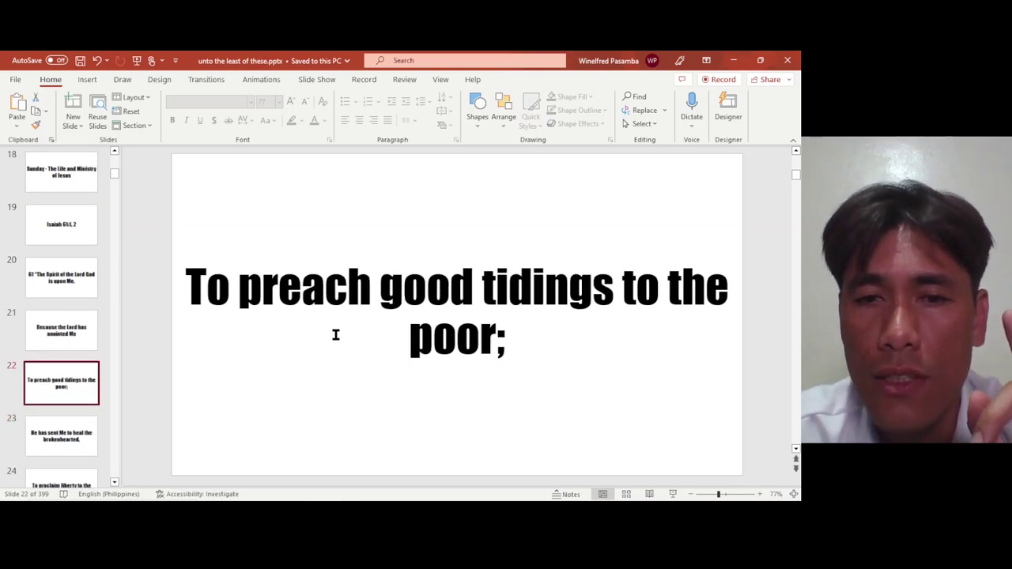
{"action": "double_click", "coordinate": [439, 355]}
{"action": "left_click", "coordinate": [525, 336]}
Step: Highlight 'brokenhearted' and 'captives' in yellow on their slides
{"action": "left_click", "coordinate": [26, 449]}
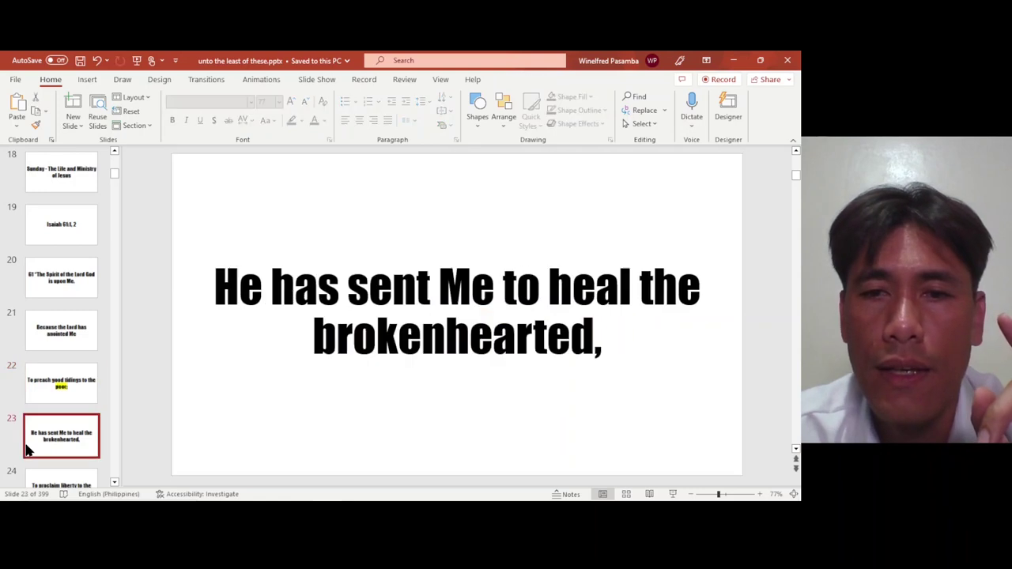
{"action": "double_click", "coordinate": [363, 351]}
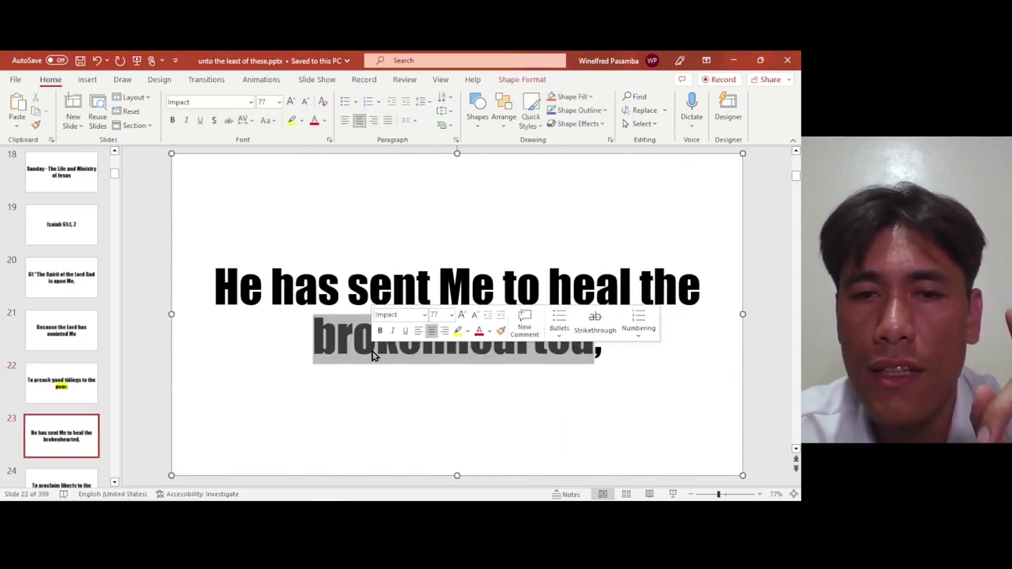
{"action": "left_click", "coordinate": [457, 330]}
{"action": "left_click", "coordinate": [73, 440]}
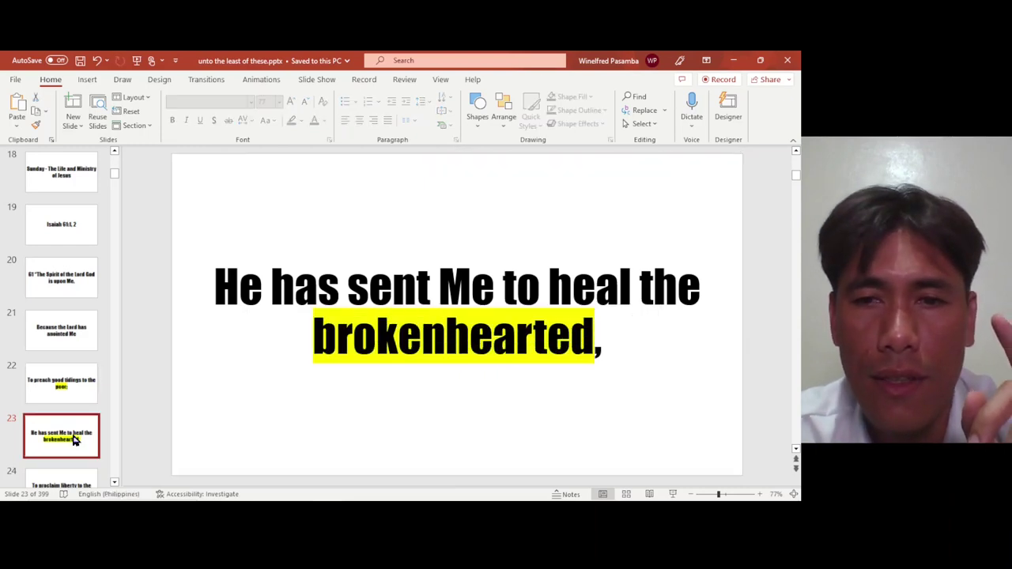
{"action": "key", "text": "Down"}
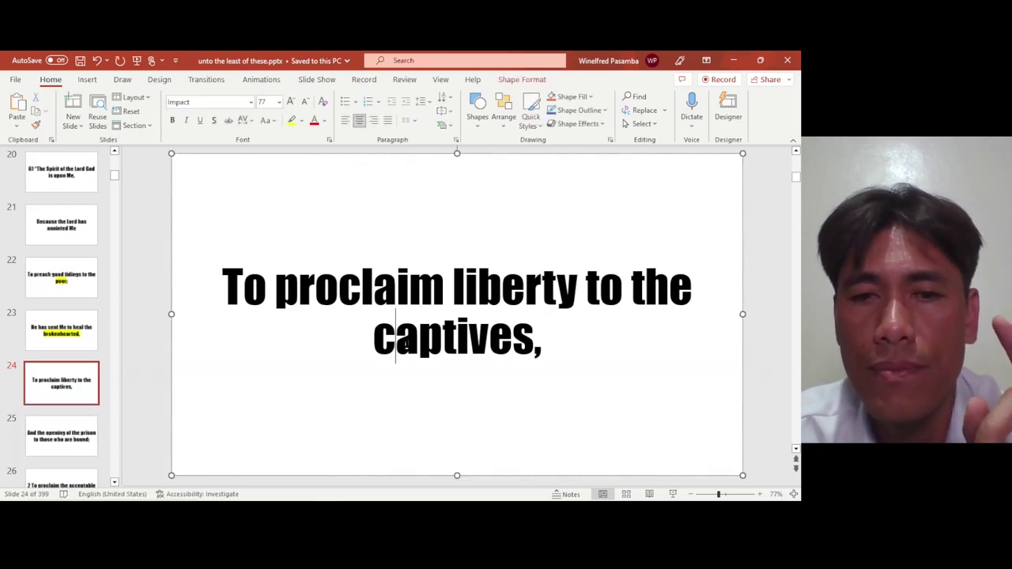
{"action": "double_click", "coordinate": [400, 349]}
{"action": "left_click", "coordinate": [492, 323]}
{"action": "key", "text": "Escape"}
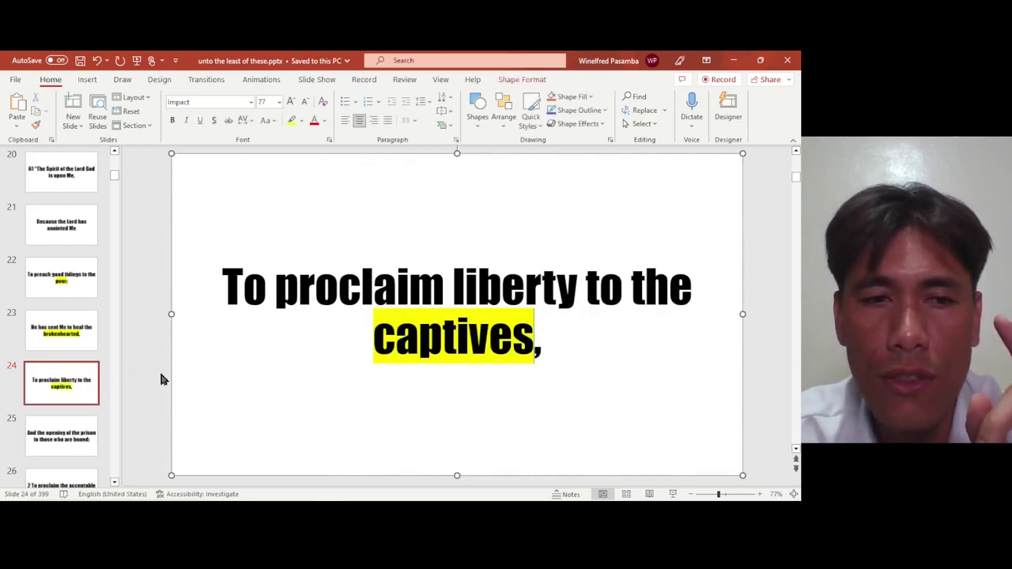
Step: Highlight 'comfort' in yellow and color 'vengeance' red
{"action": "left_click", "coordinate": [43, 448]}
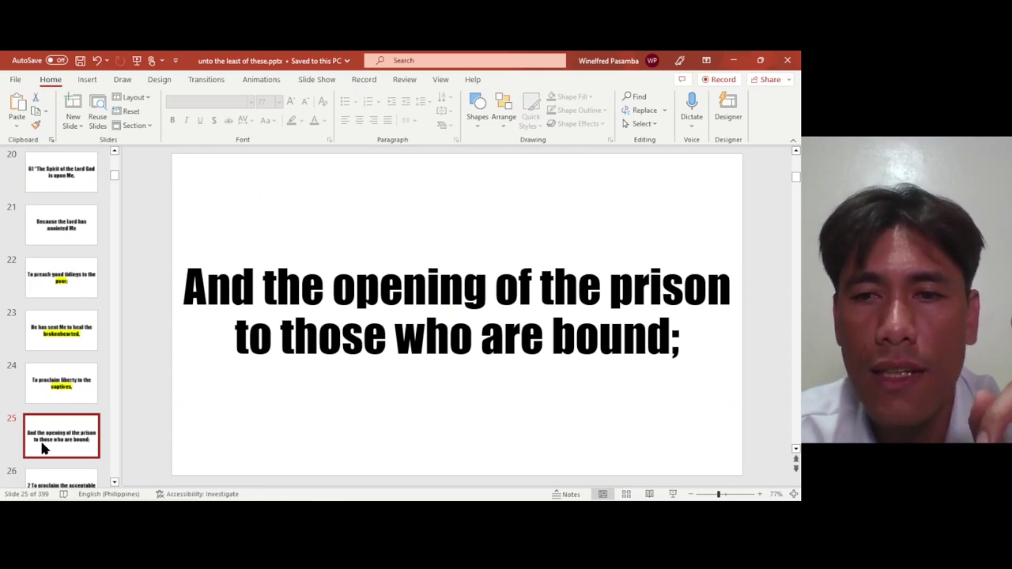
{"action": "key", "text": "Down"}
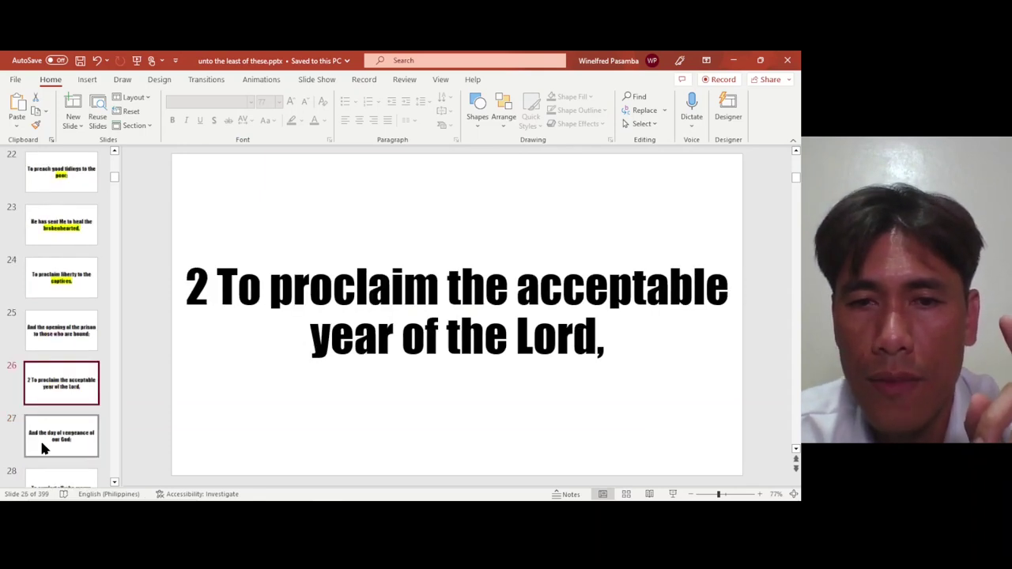
{"action": "key", "text": "Down"}
{"action": "key", "text": "Down"}
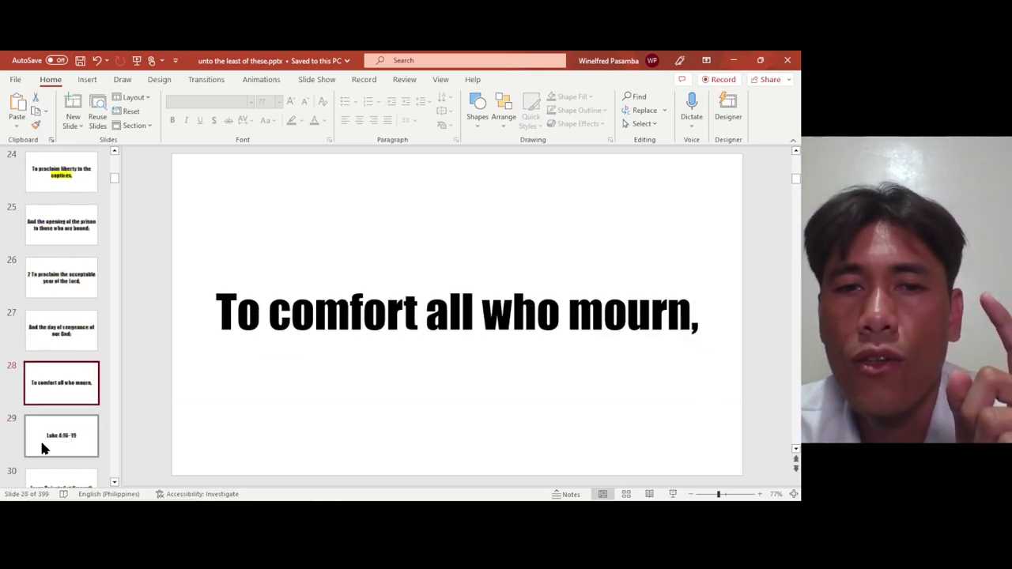
{"action": "double_click", "coordinate": [338, 323]}
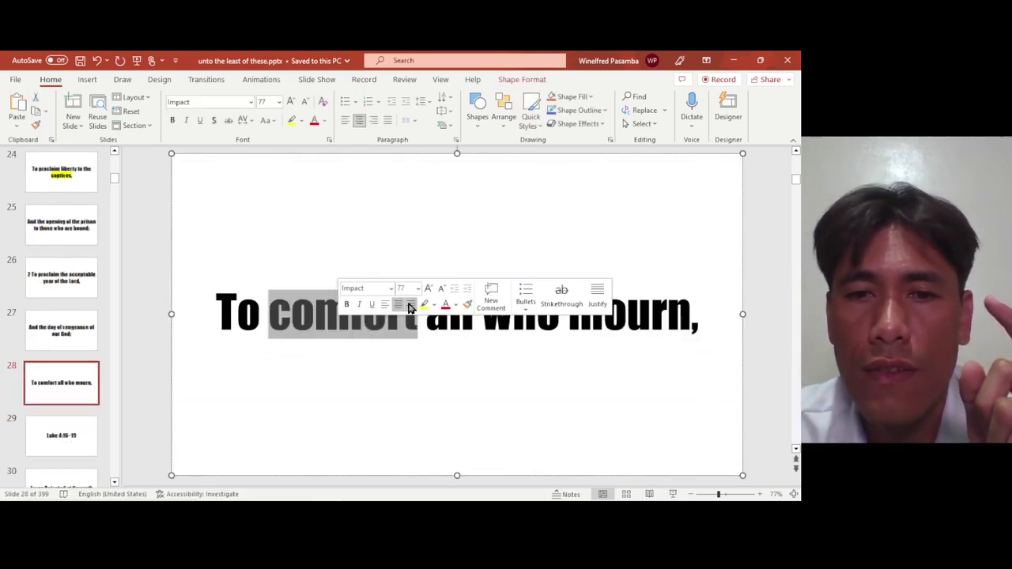
{"action": "left_click", "coordinate": [425, 305]}
{"action": "left_click", "coordinate": [89, 316]}
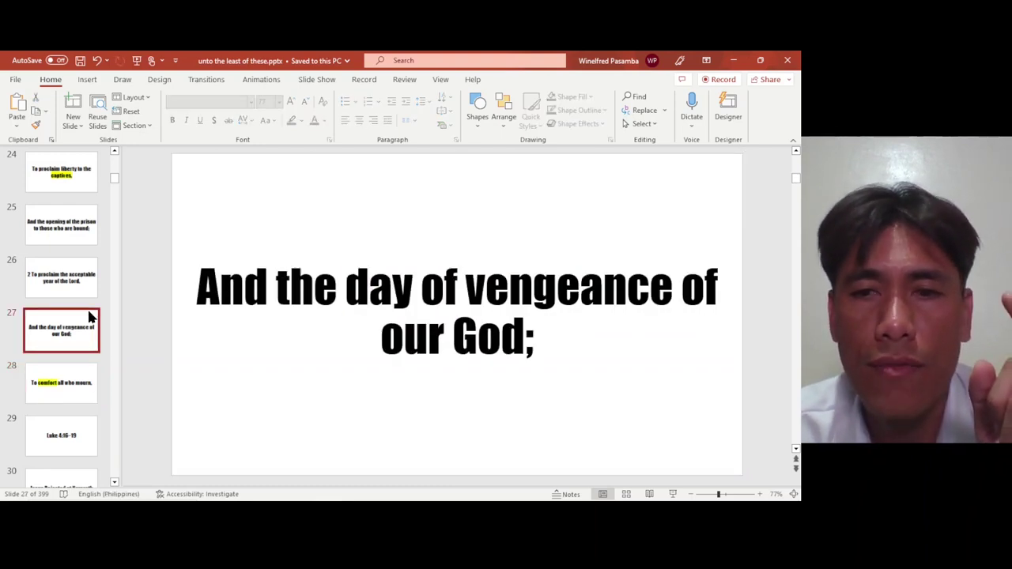
{"action": "double_click", "coordinate": [567, 289]}
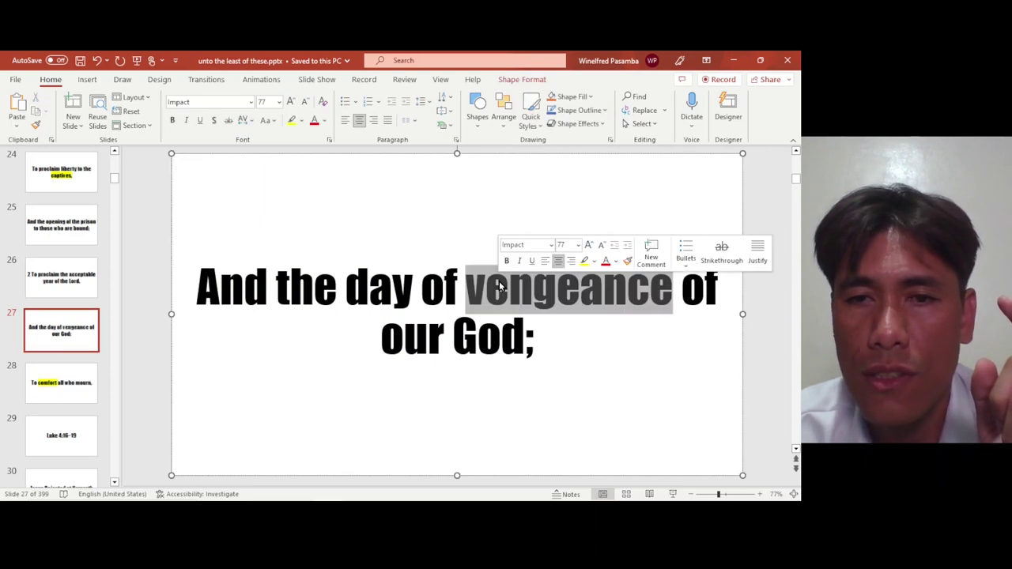
{"action": "left_click", "coordinate": [605, 262]}
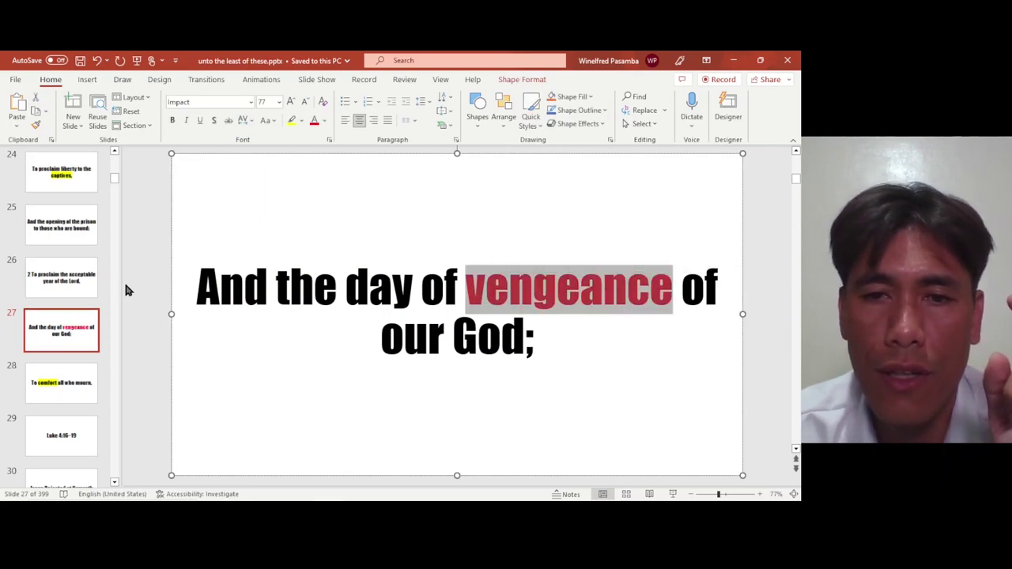
Step: Highlight 'proclaim' in yellow on slide 26, then move to slide 30
{"action": "left_click", "coordinate": [64, 232]}
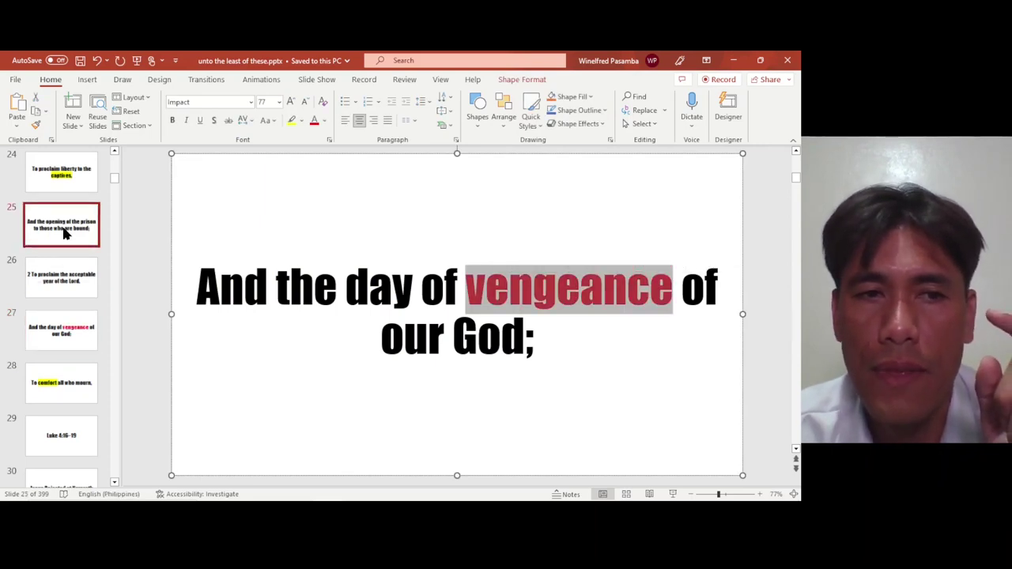
{"action": "key", "text": "Down"}
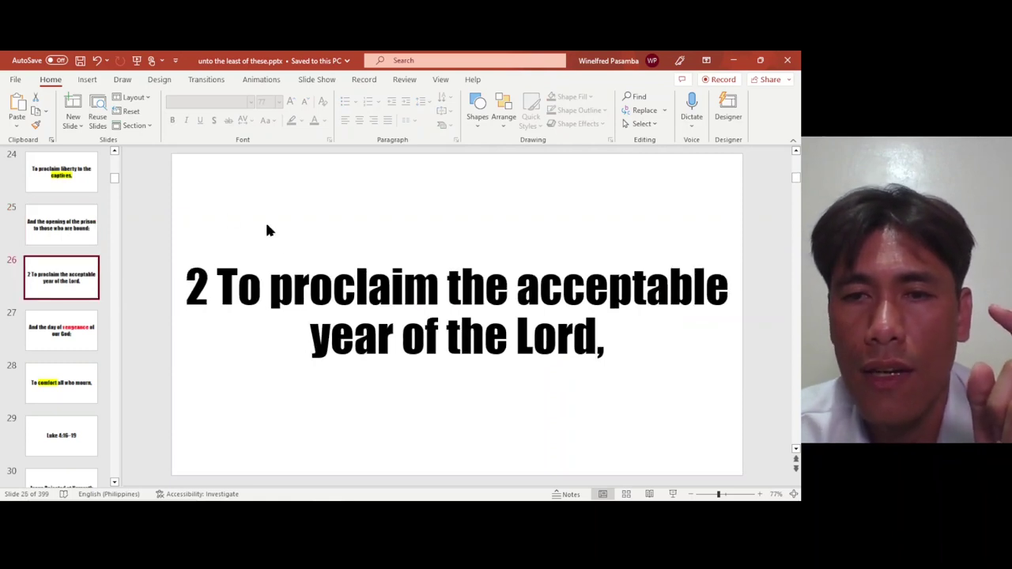
{"action": "left_click", "coordinate": [320, 286]}
{"action": "double_click", "coordinate": [320, 289]}
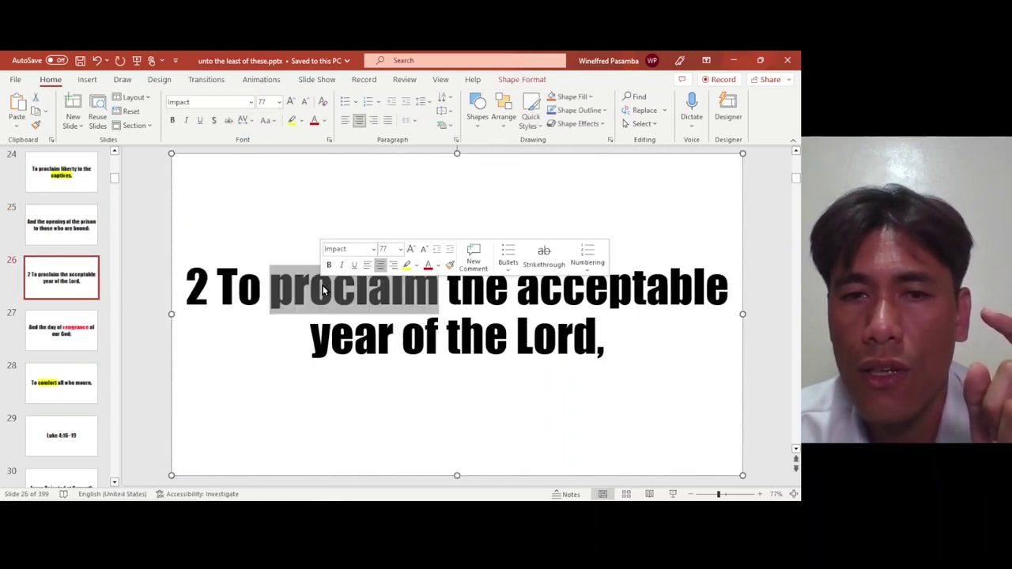
{"action": "left_click", "coordinate": [407, 267]}
{"action": "left_click", "coordinate": [74, 431]}
{"action": "key", "text": "Down"}
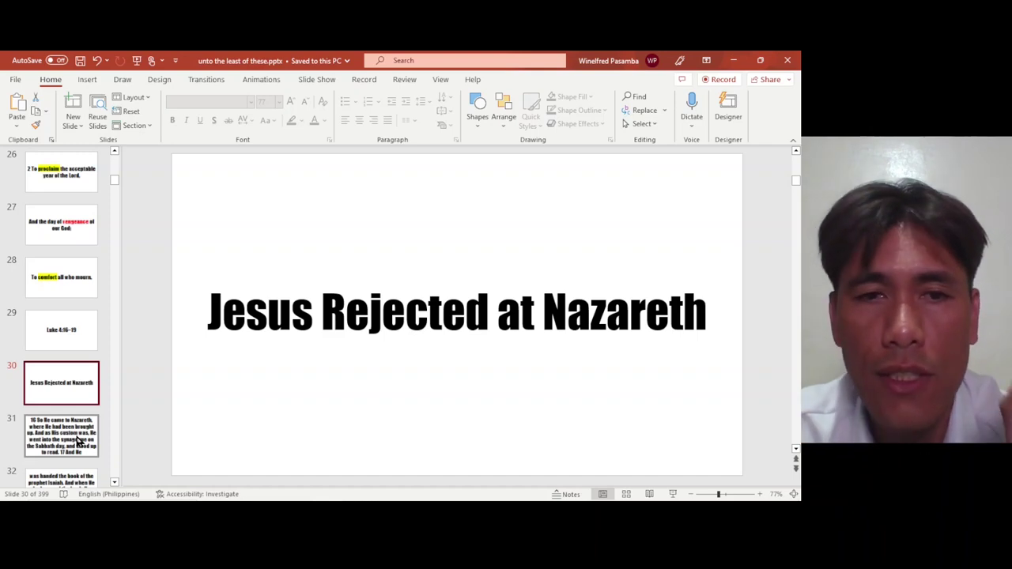
Step: Save unto the least of these.pptx using Alt+F, S
{"action": "key", "text": "alt+f"}
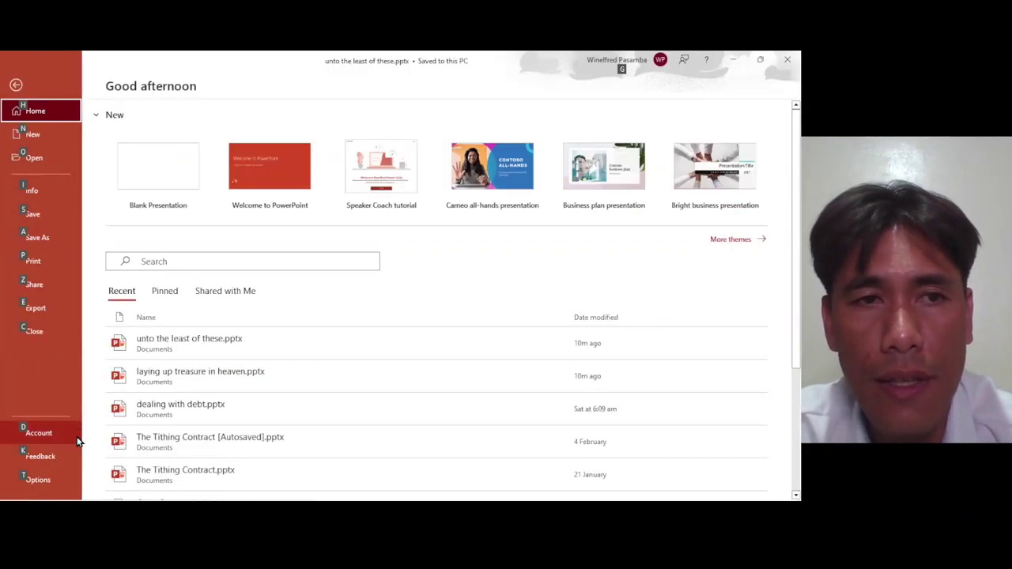
{"action": "key", "text": "s"}
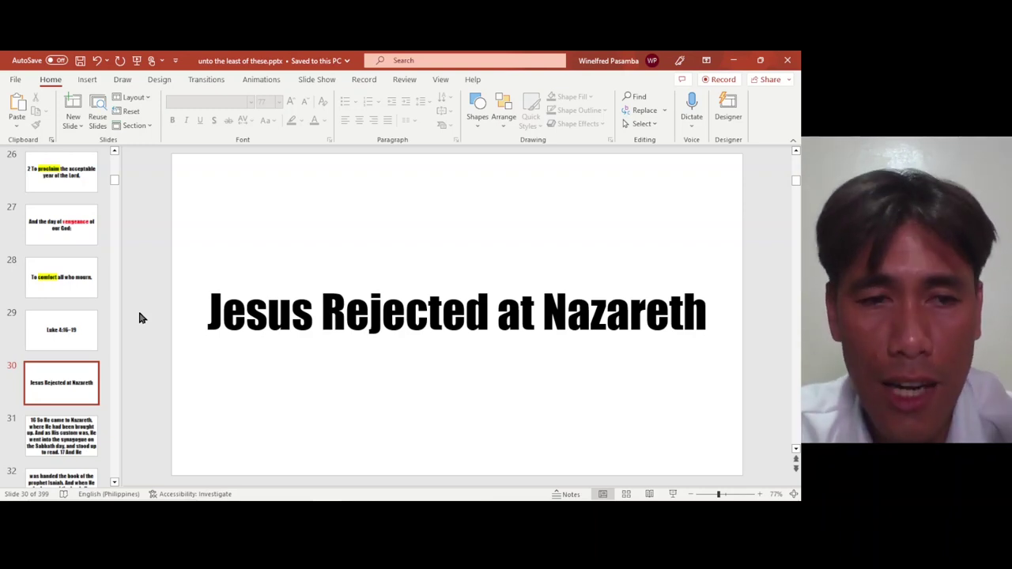
Step: On slide 31 (Luke 4:16), highlight the word 'custom' in yellow
{"action": "scroll", "coordinate": [139, 318], "scroll_direction": "down", "scroll_amount": 2}
{"action": "scroll", "coordinate": [139, 318], "scroll_direction": "up", "scroll_amount": 2}
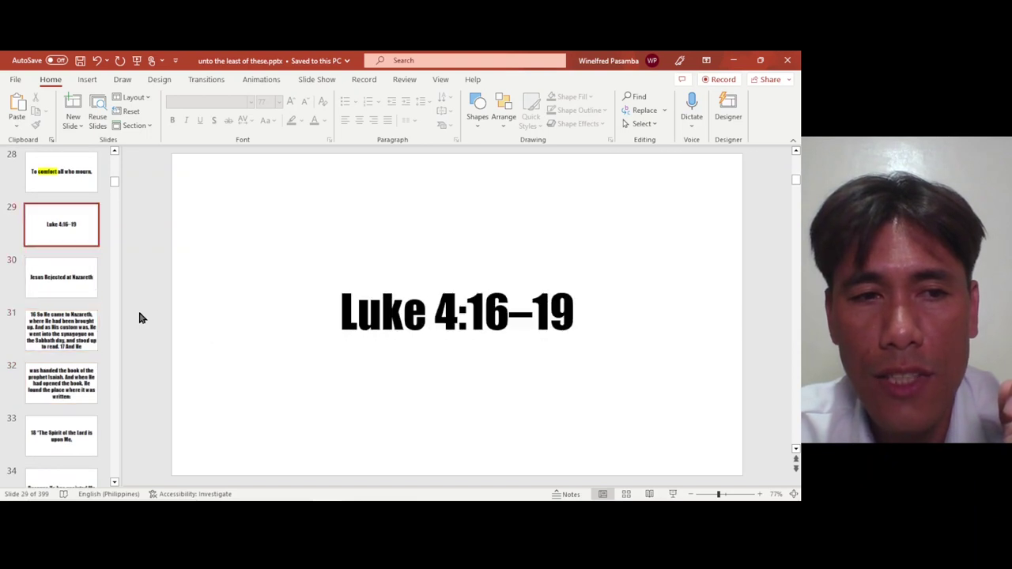
{"action": "scroll", "coordinate": [140, 317], "scroll_direction": "down", "scroll_amount": 4}
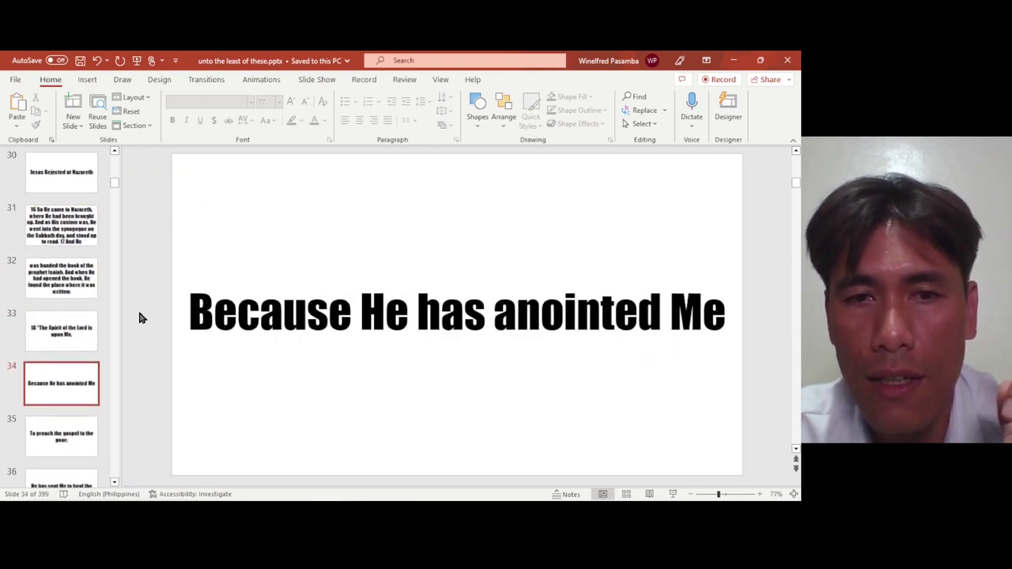
{"action": "scroll", "coordinate": [139, 318], "scroll_direction": "up", "scroll_amount": 6}
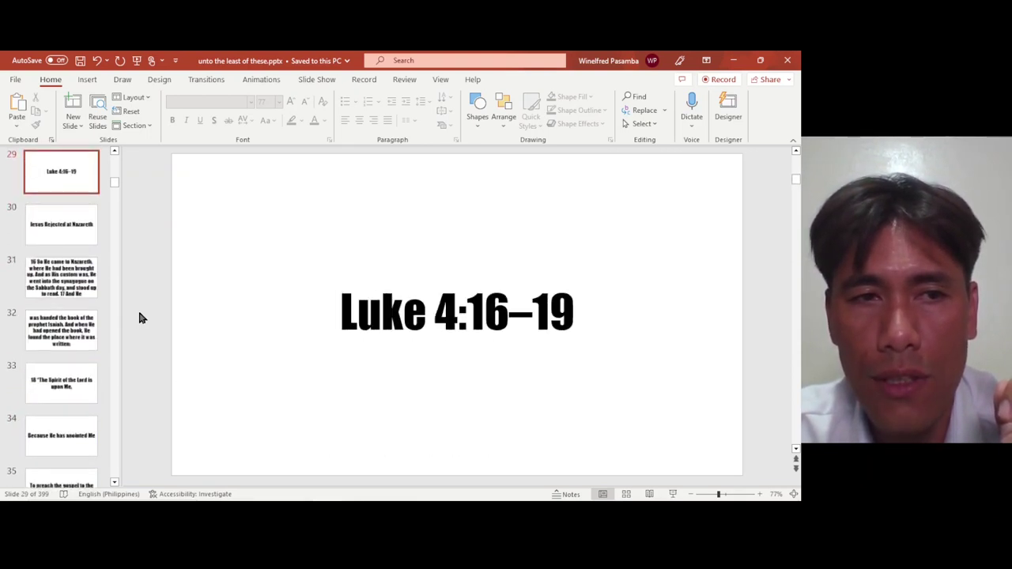
{"action": "scroll", "coordinate": [139, 318], "scroll_direction": "down", "scroll_amount": 2}
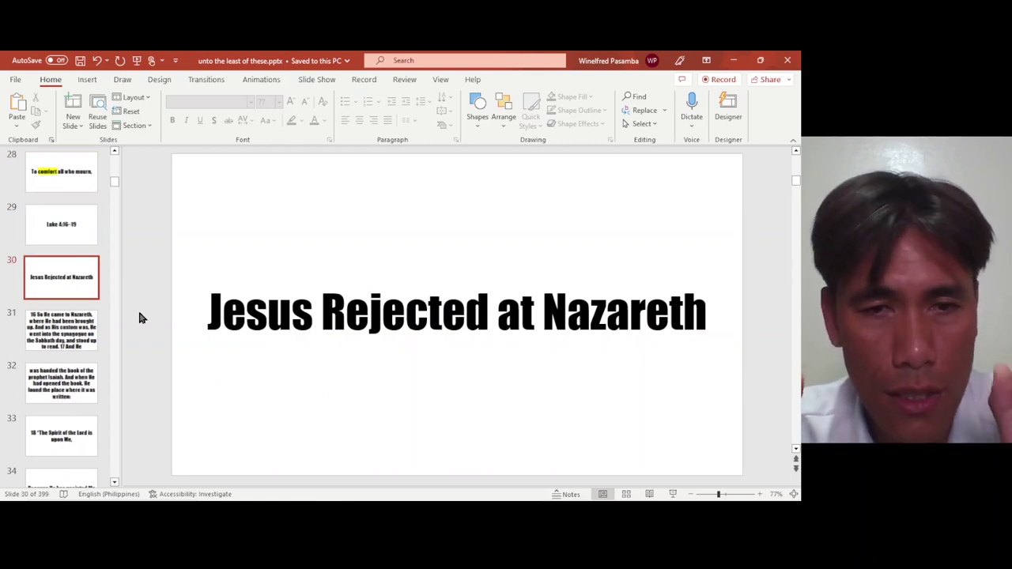
{"action": "scroll", "coordinate": [139, 318], "scroll_direction": "down", "scroll_amount": 1}
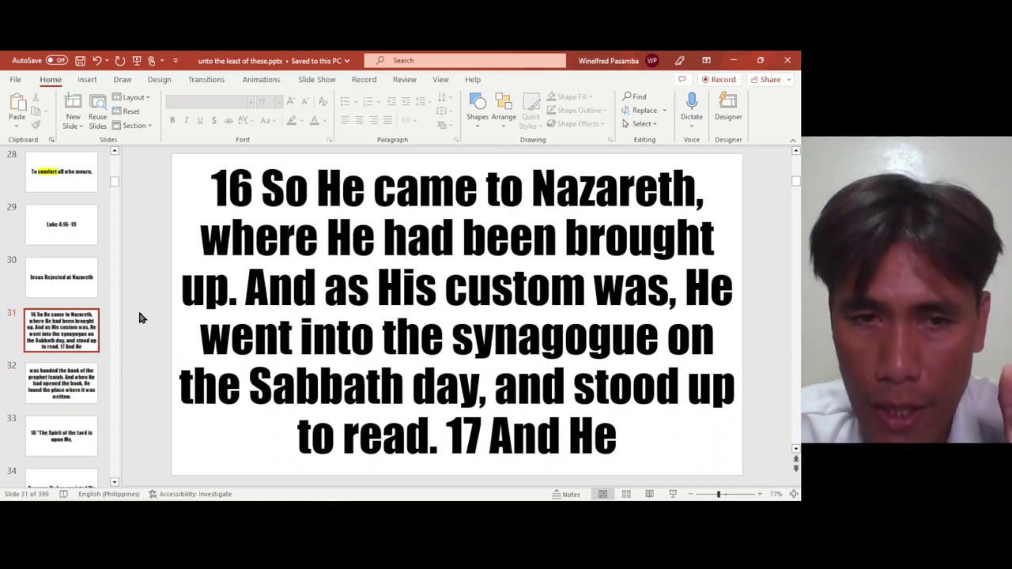
{"action": "double_click", "coordinate": [494, 301]}
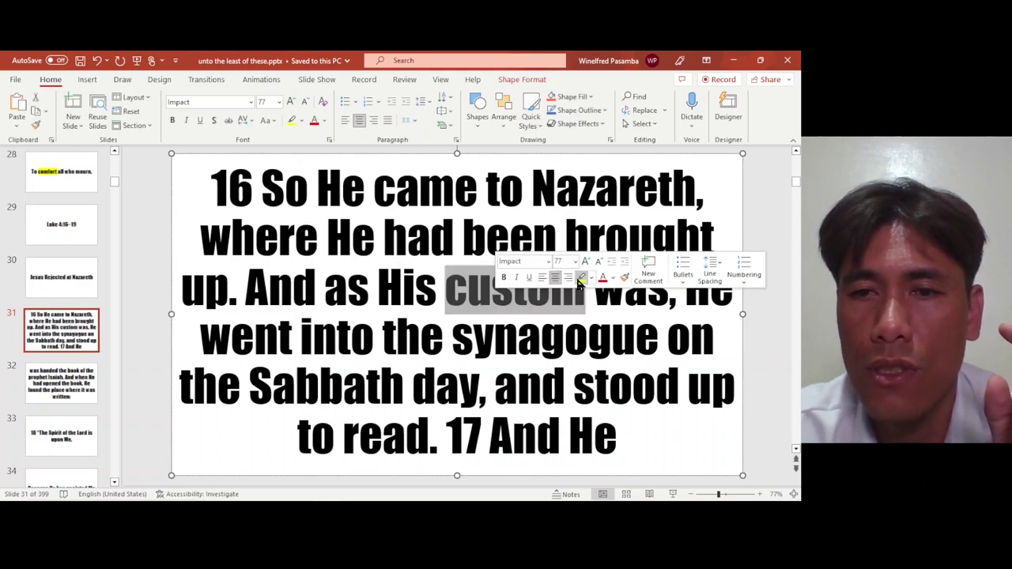
{"action": "left_click", "coordinate": [581, 278]}
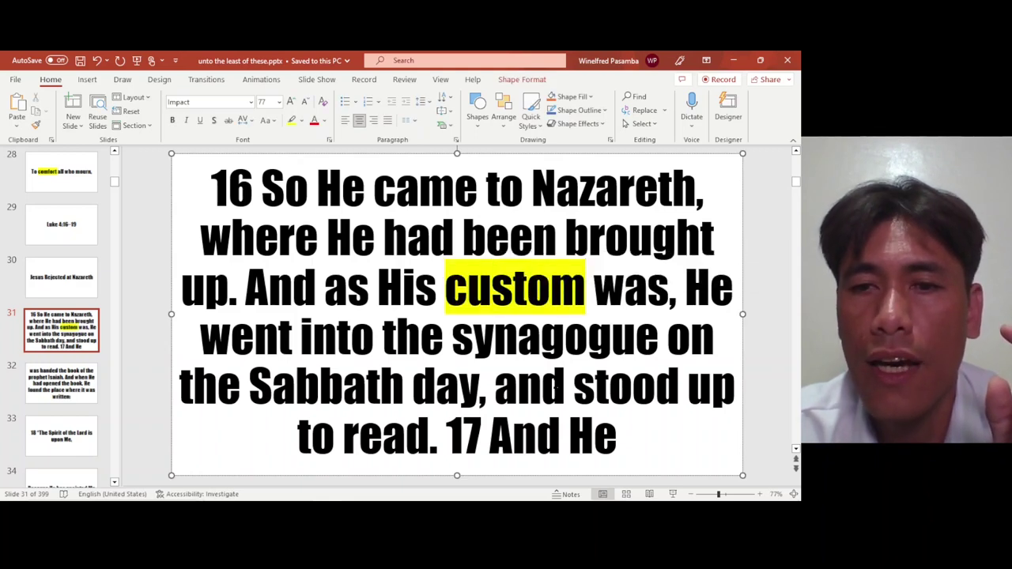
Step: Highlight 'stood' and 'read' in yellow as well
{"action": "double_click", "coordinate": [608, 389]}
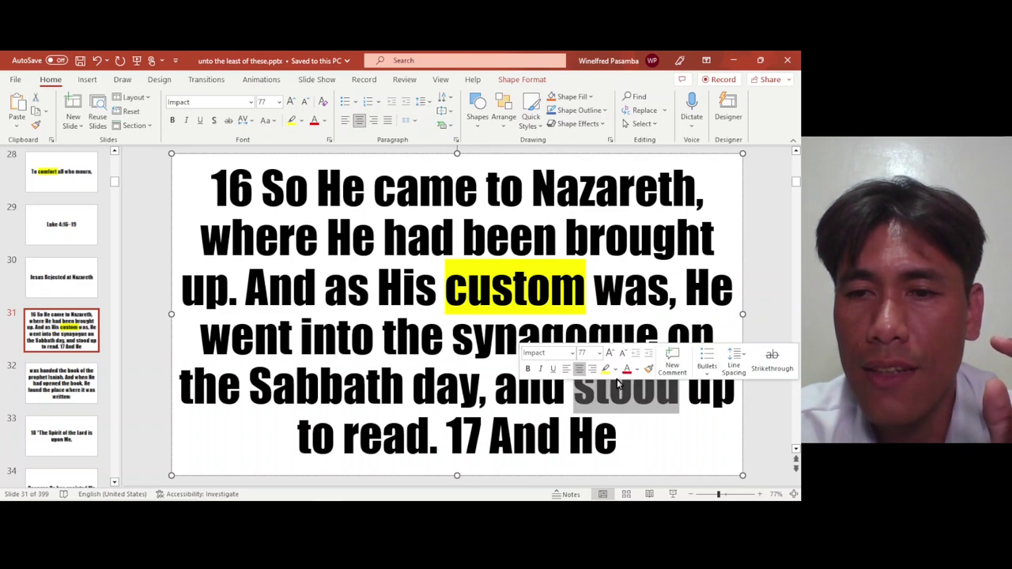
{"action": "left_click", "coordinate": [605, 369]}
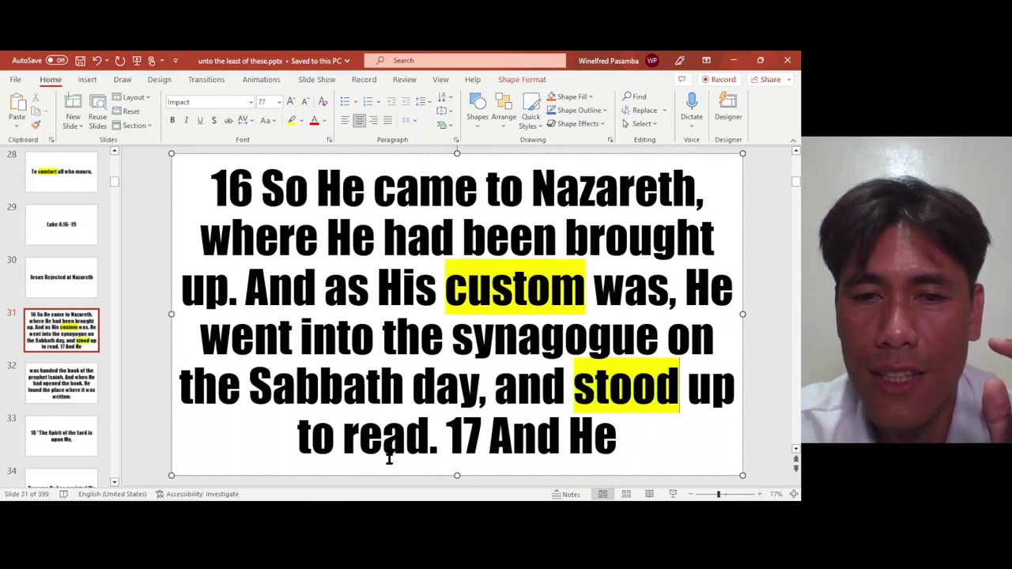
{"action": "double_click", "coordinate": [394, 449]}
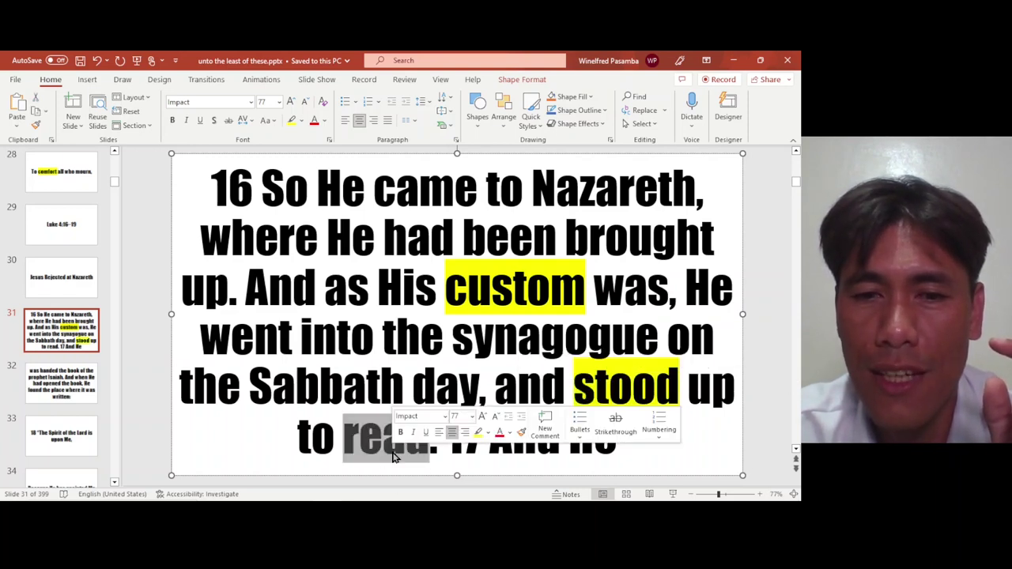
{"action": "left_click", "coordinate": [479, 434]}
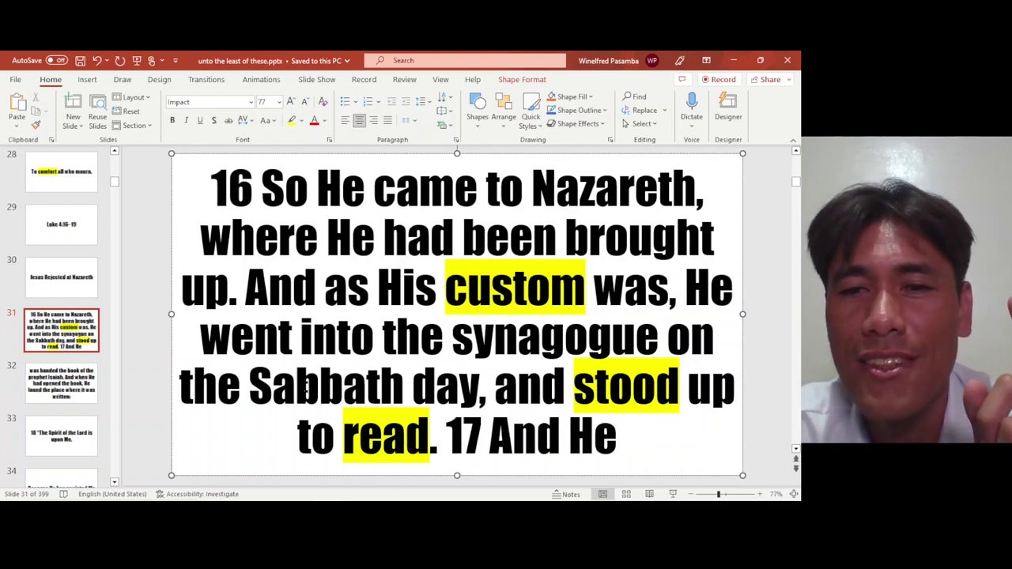
{"action": "left_click", "coordinate": [85, 393]}
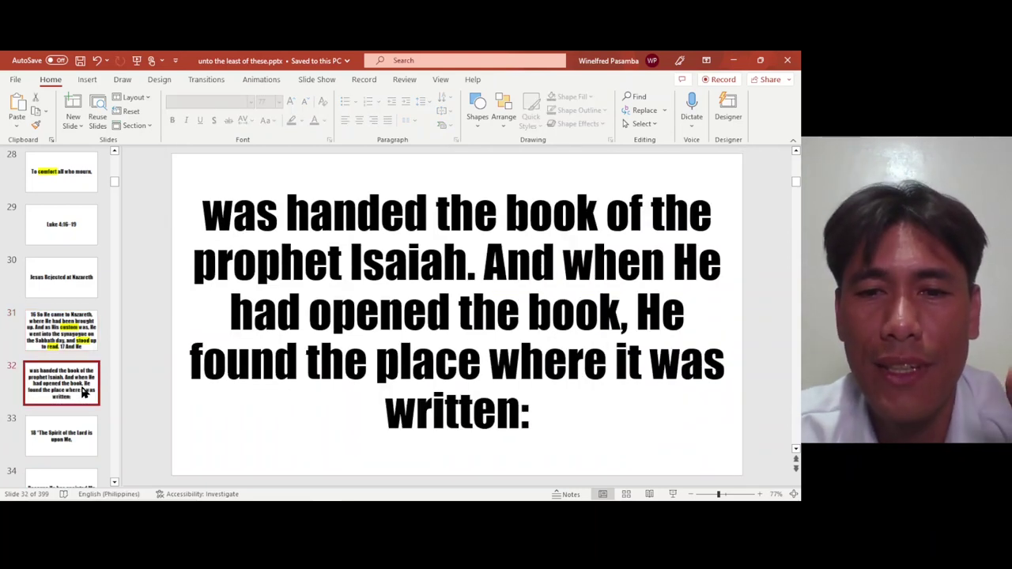
Step: Review the slides from 32 through 47, then switch to the Chrome browser
{"action": "key", "text": "Down"}
{"action": "key", "text": "Down"}
{"action": "key", "text": "Down"}
{"action": "key", "text": "Down"}
{"action": "key", "text": "Down"}
{"action": "key", "text": "Down"}
{"action": "key", "text": "Down"}
{"action": "key", "text": "Down"}
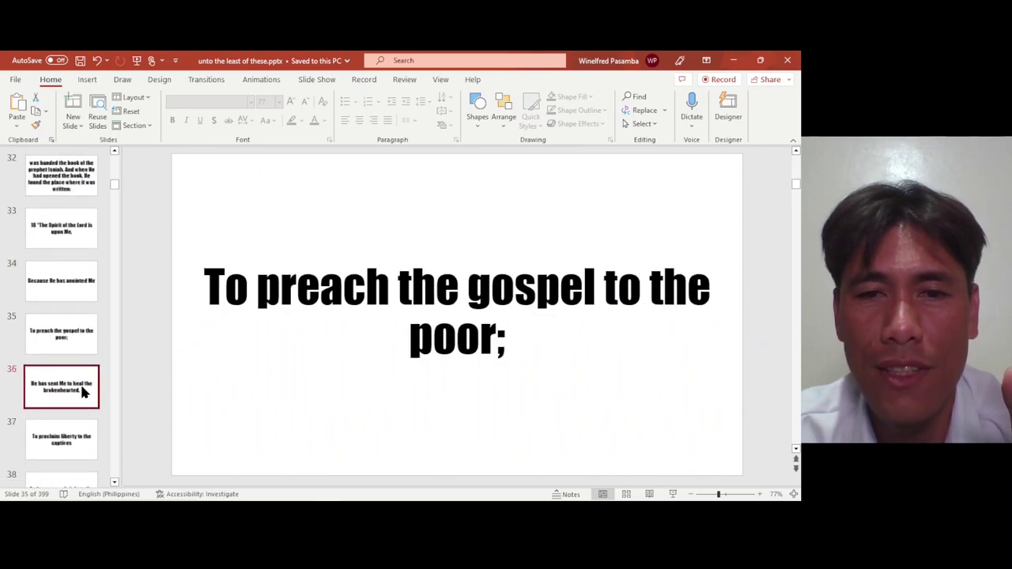
{"action": "key", "text": "Down"}
{"action": "key", "text": "Down"}
{"action": "key", "text": "Down"}
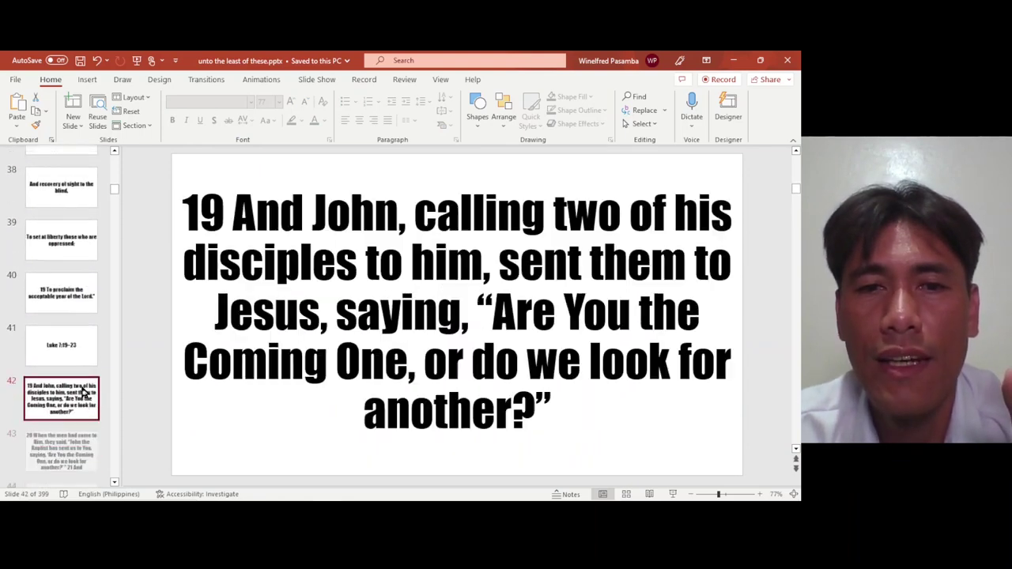
{"action": "key", "text": "Down"}
{"action": "key", "text": "Down"}
{"action": "key", "text": "Down"}
{"action": "key", "text": "Down"}
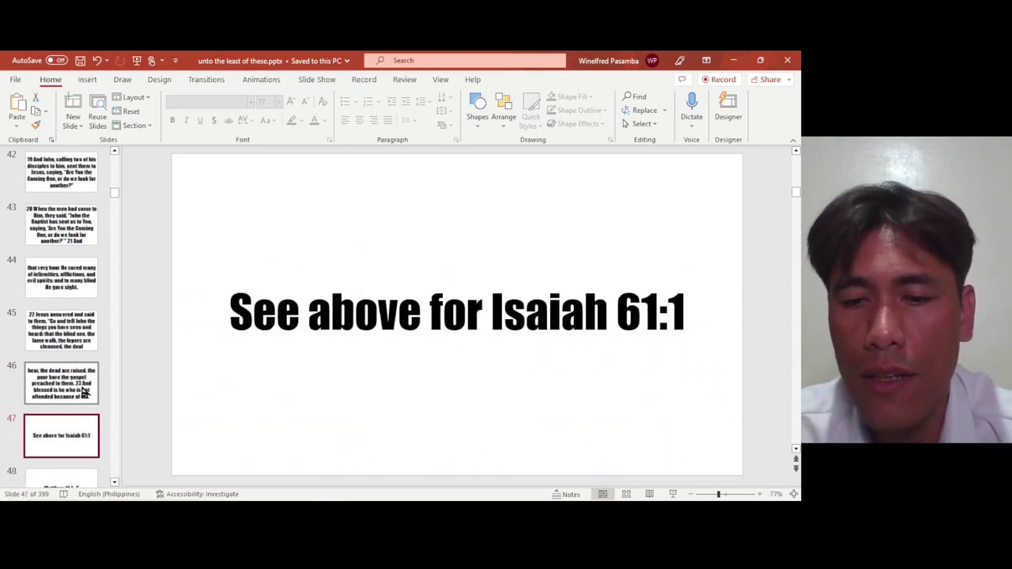
{"action": "key", "text": "alt+Tab"}
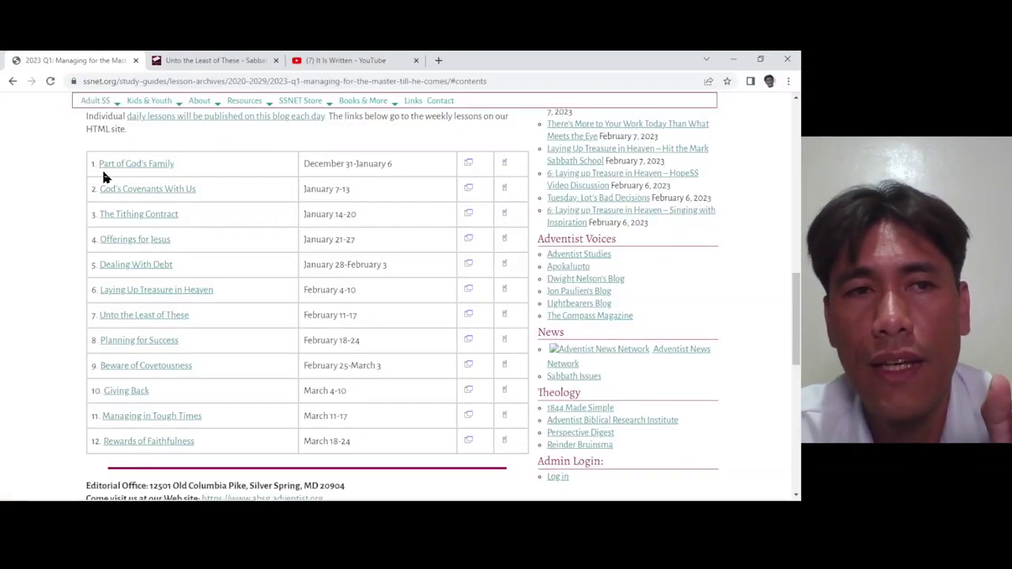
Step: Go to the 'Unto the Least of These' lesson tab, then the It Is Written YouTube channel tab
{"action": "left_click", "coordinate": [202, 59]}
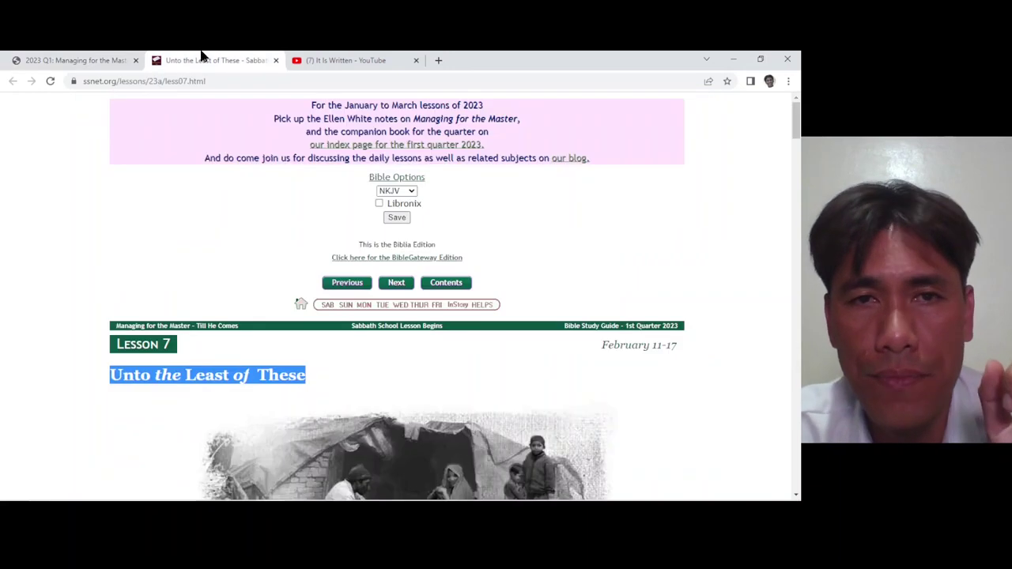
{"action": "left_click", "coordinate": [323, 59]}
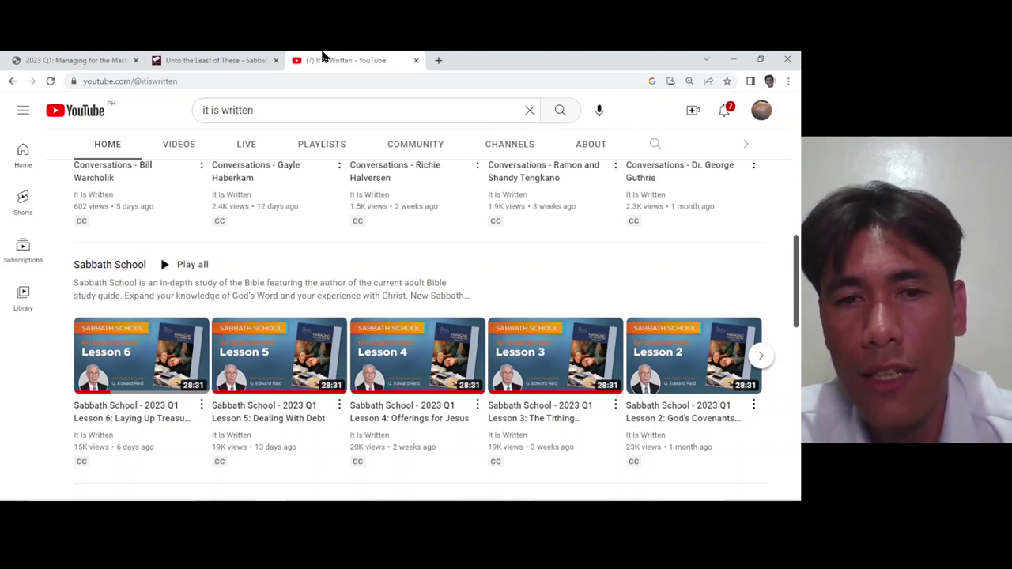
Step: Return to PowerPoint at slide 47, 'See above for Isaiah 61:1'
{"action": "key", "text": "alt+Tab"}
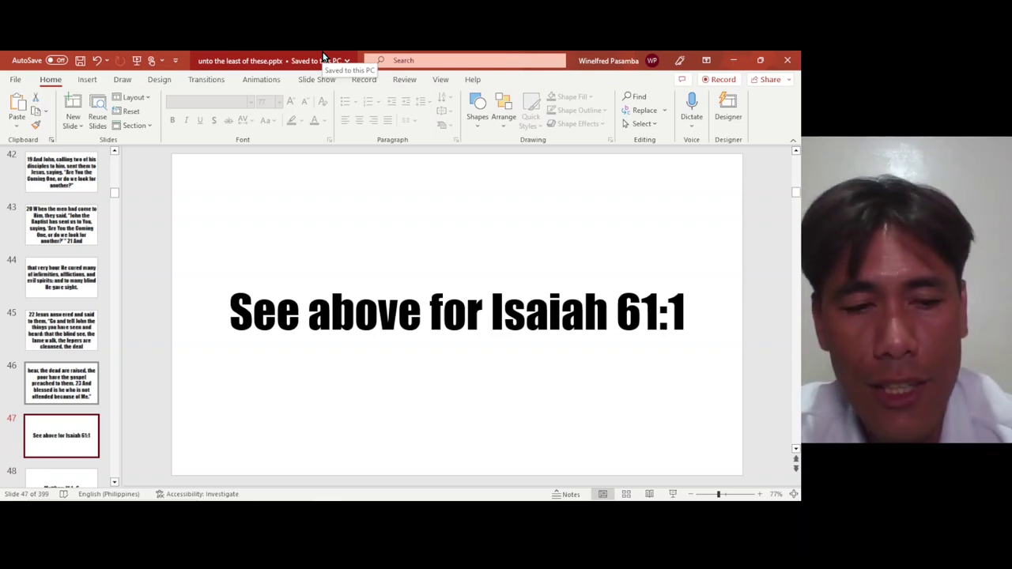
Step: Bring OBS Studio to the front, with a new screen recording running
{"action": "key", "text": "alt+Tab"}
{"action": "key", "text": "alt+Tab"}
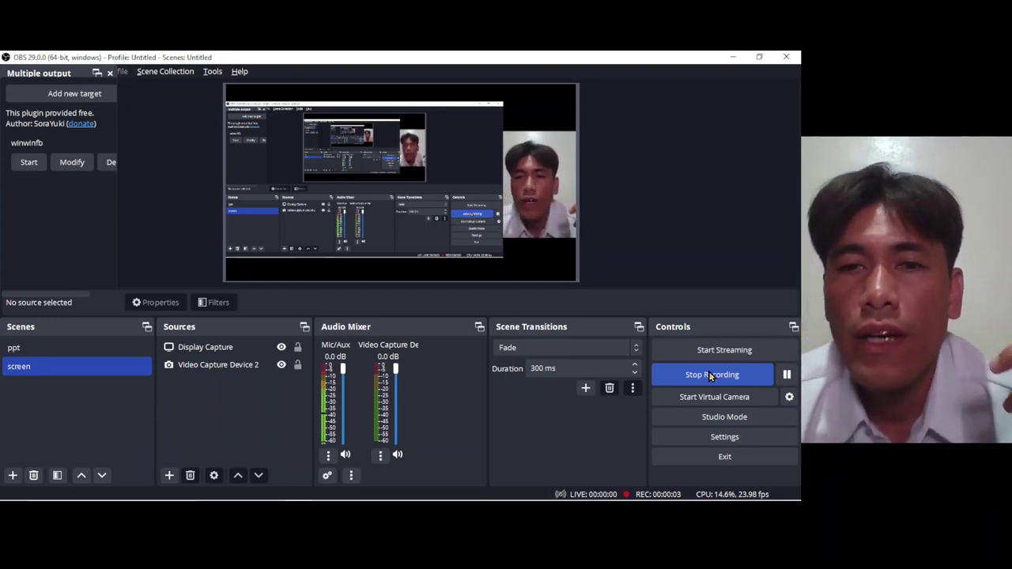
Step: Switch to Chrome showing the YouTube video 'How to avoid backsliding according to the Bible'
{"action": "key", "text": "alt+Tab"}
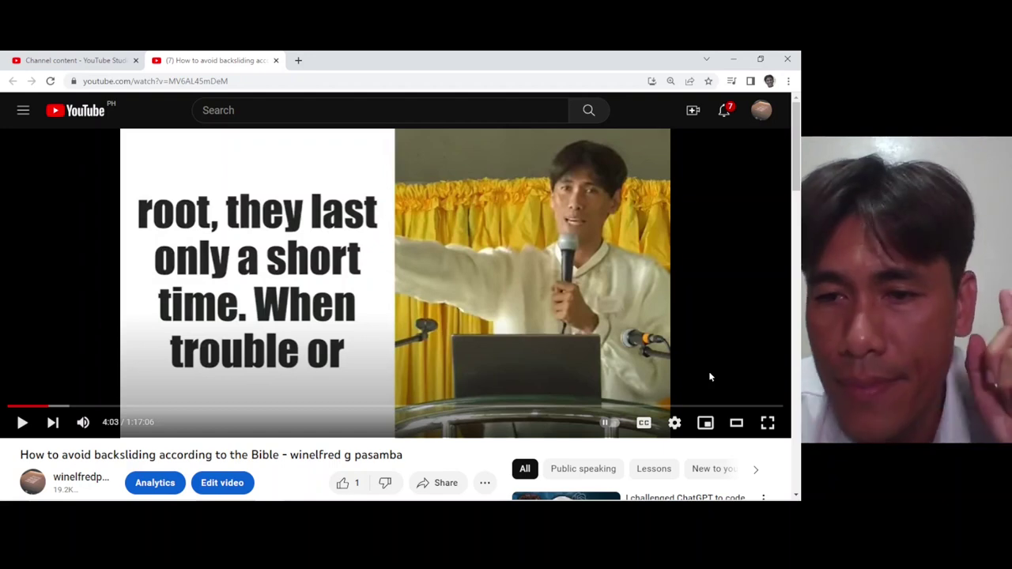
Step: Bring OBS Studio back in front of the paused YouTube sermon video
{"action": "key", "text": "alt+Tab"}
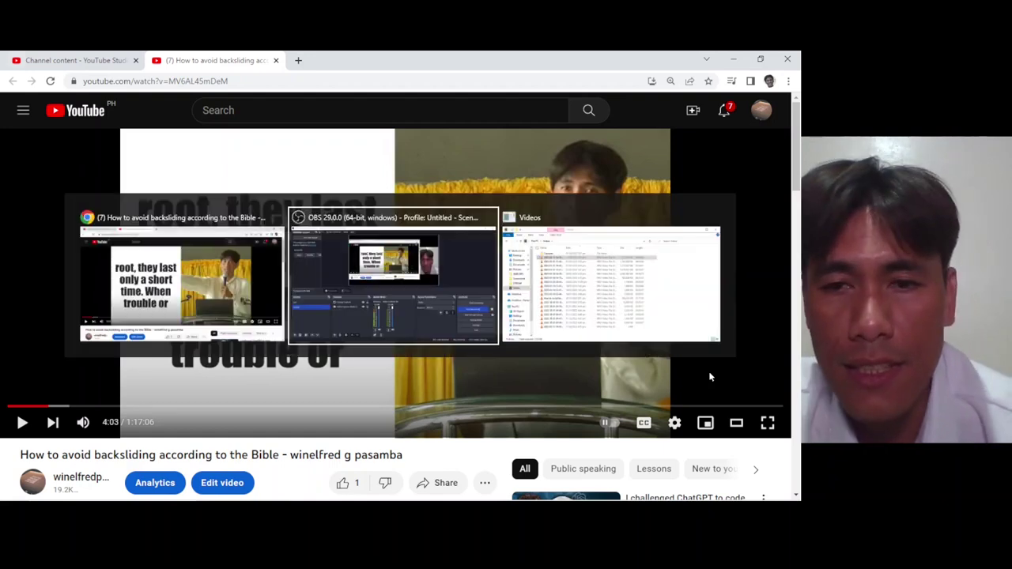